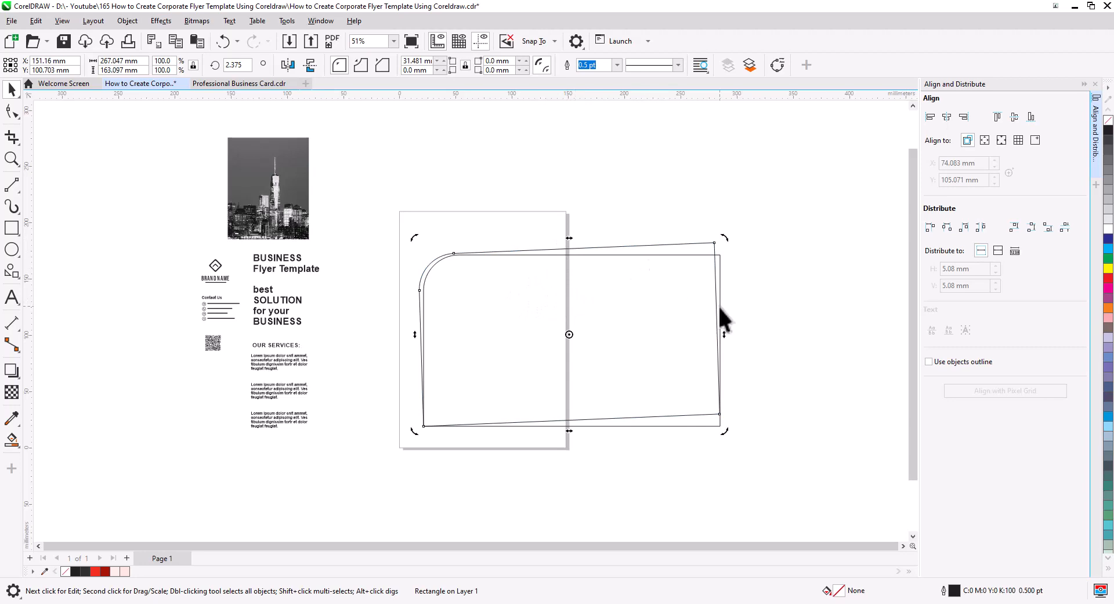
- Rotate the tilted rounded rectangle to about 1.16° and move it so its rounded corner meets the straight rectangle's left edge
left_click_drag(728, 333, 726, 340)
scroll(470, 296, "up", 3)
left_click_drag(451, 335, 439, 340)
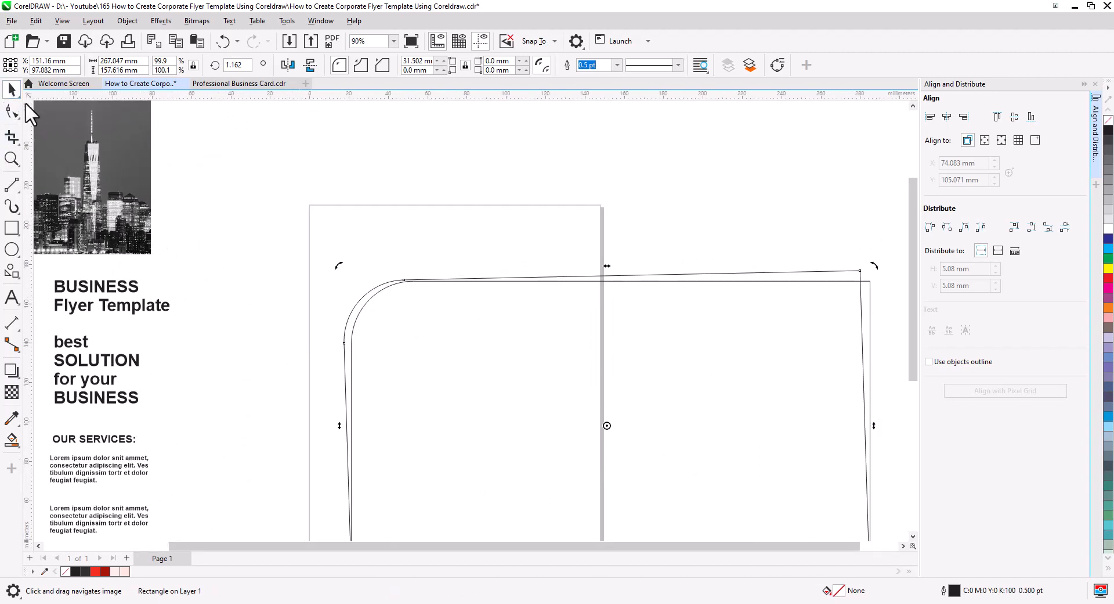
left_click(346, 345)
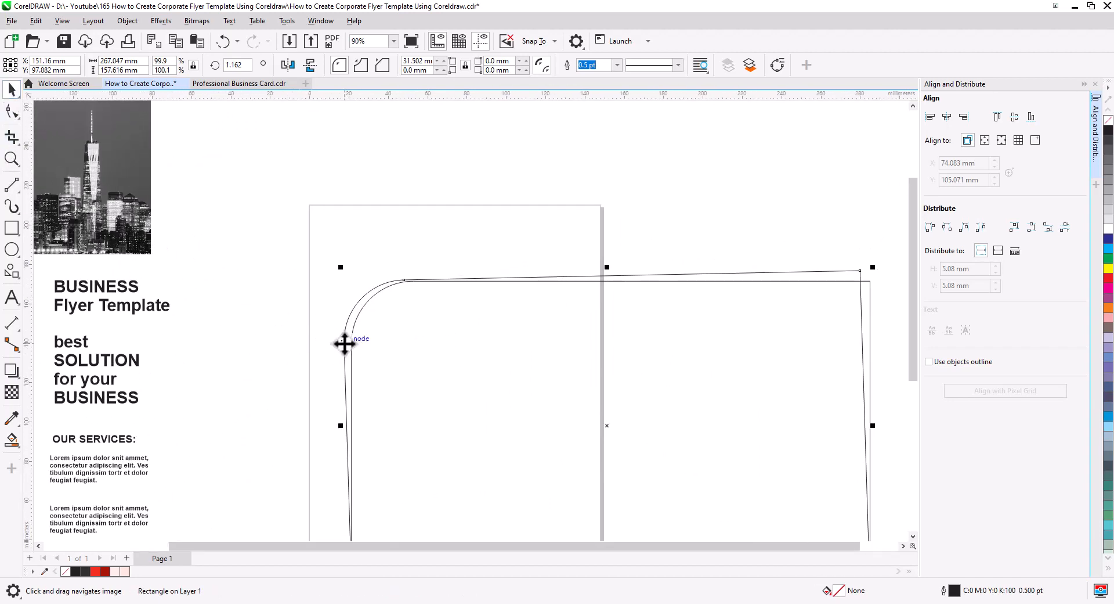
mouse_move(345, 344)
left_mouse_down()
mouse_move(360, 350)
mouse_move(353, 335)
left_mouse_up()
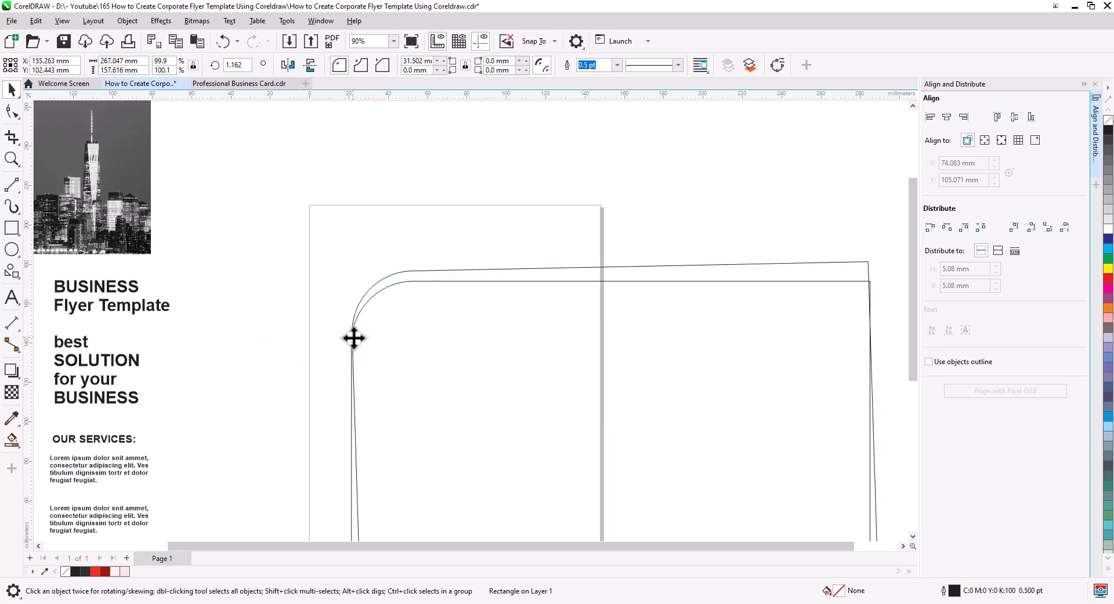
left_click_drag(354, 338, 353, 343)
left_click(335, 366)
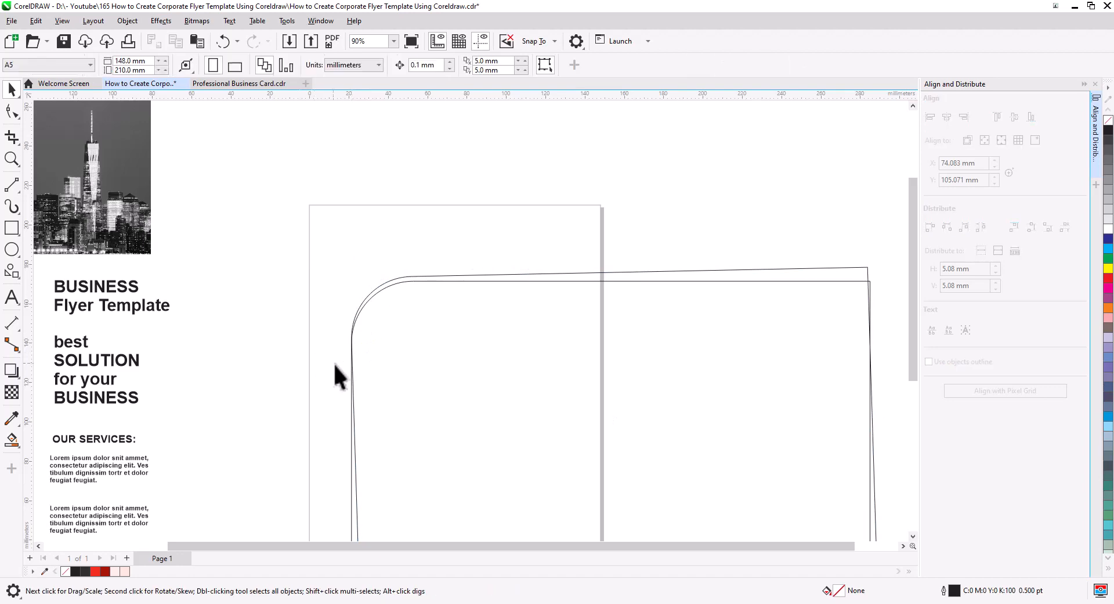
scroll(444, 344, "down", 2)
left_click_drag(498, 398, 513, 331)
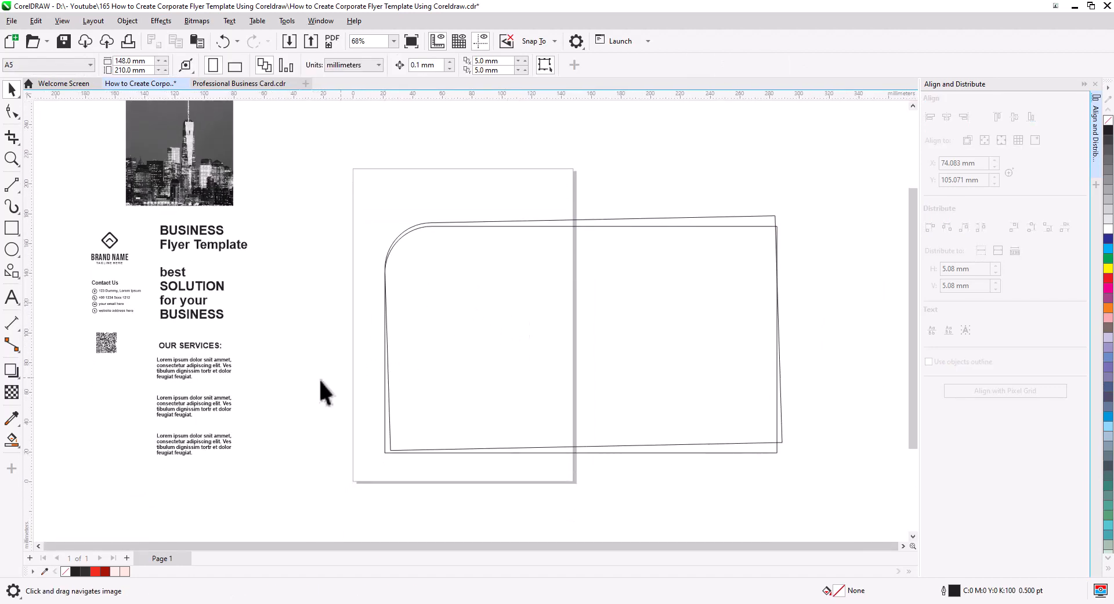
- Draw a vertical line about 250 mm long up from the rectangles' lower-left corner and group it with both rectangles
left_click(11, 184)
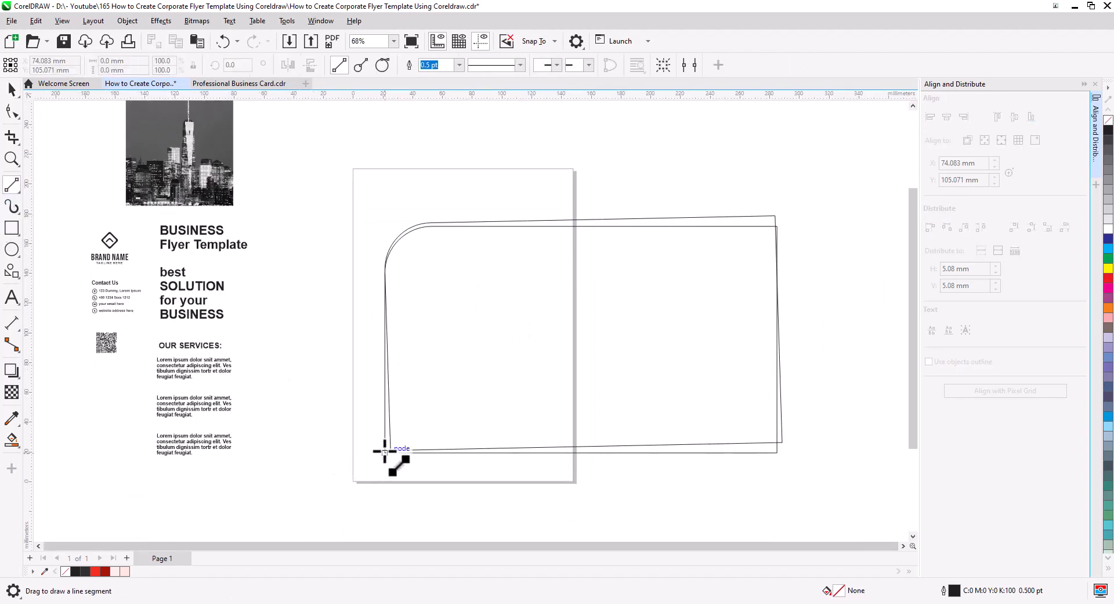
left_click_drag(384, 451, 385, 102)
left_click(11, 89)
scroll(380, 288, "down", 2)
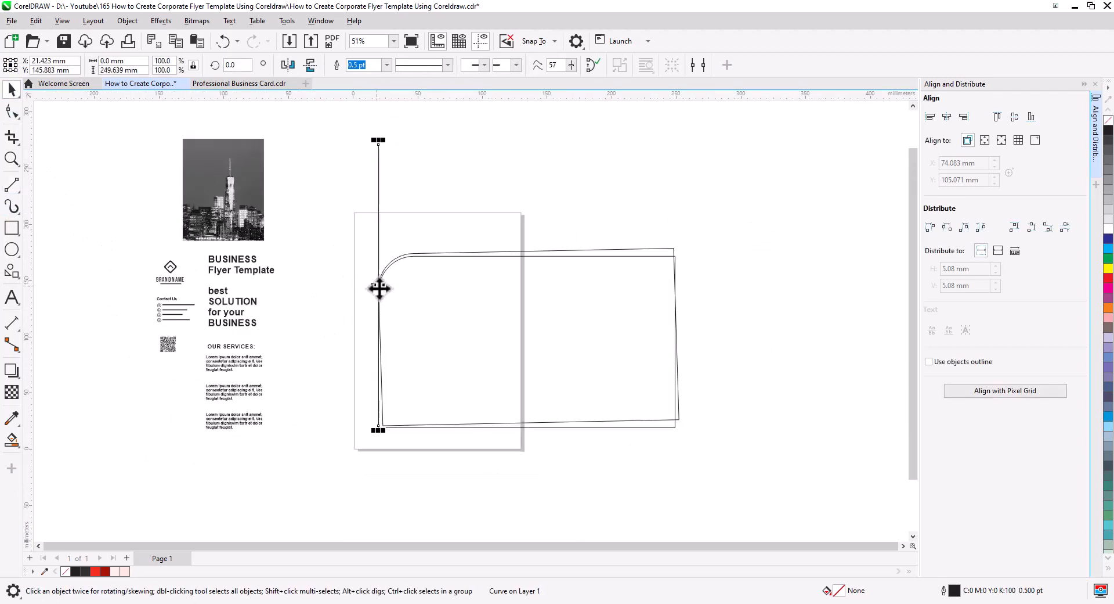
left_click_drag(691, 460, 337, 153)
key("ctrl+g")
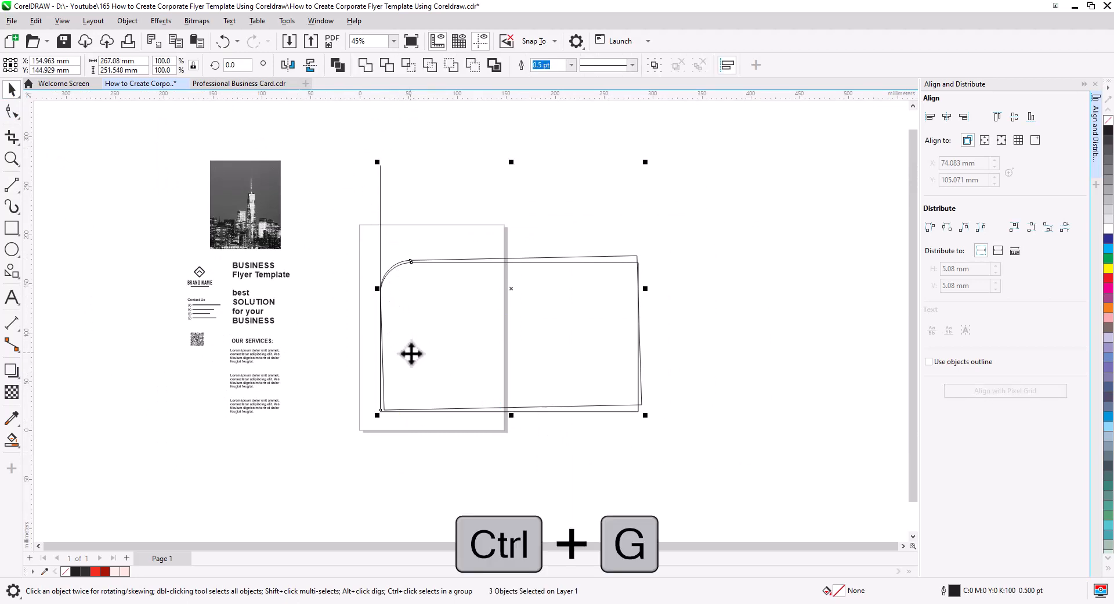
- Duplicate the group, mirror the copy horizontally and vertically, and move it left so both groups overlap across the middle of the page
left_click(176, 41)
left_click(197, 41)
left_click(287, 65)
left_click(310, 65)
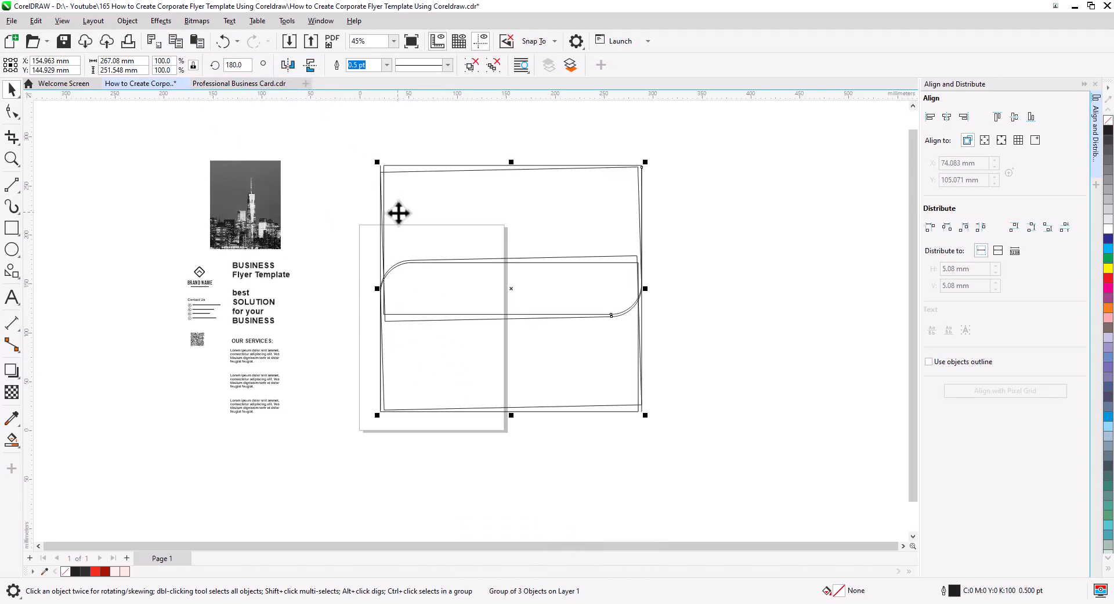
left_click_drag(612, 314, 439, 392)
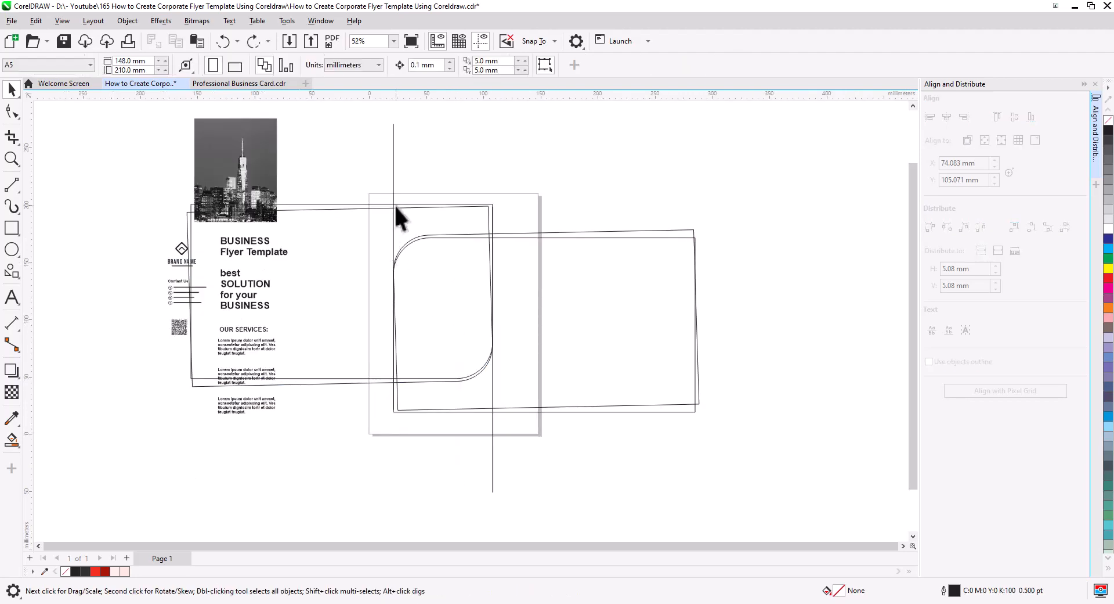
left_click(397, 206)
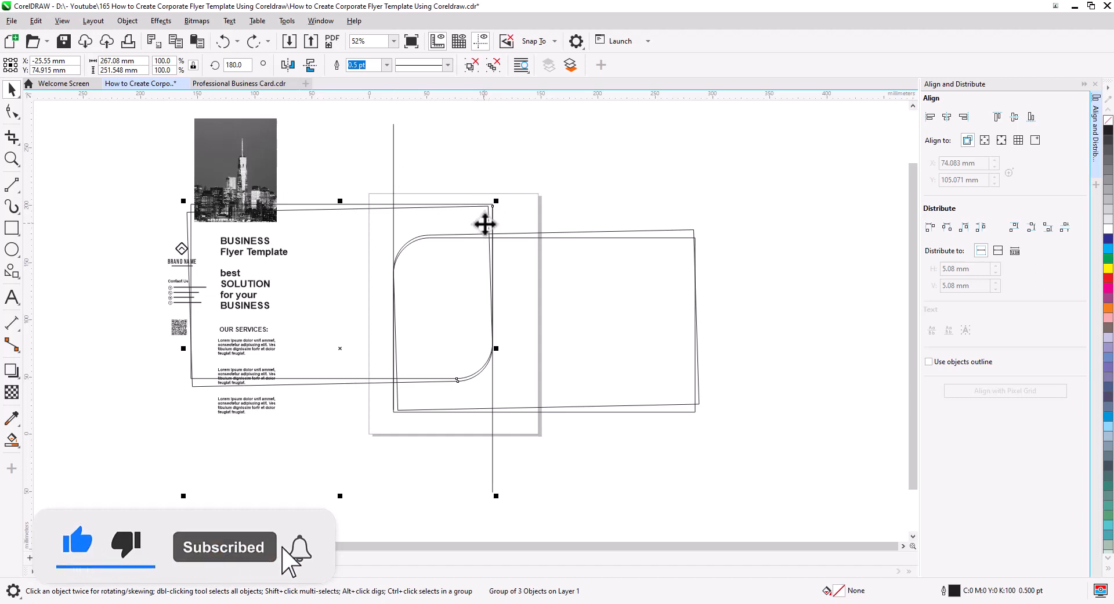
mouse_move(488, 225)
left_mouse_down()
mouse_move(487, 248)
mouse_move(487, 239)
left_mouse_up()
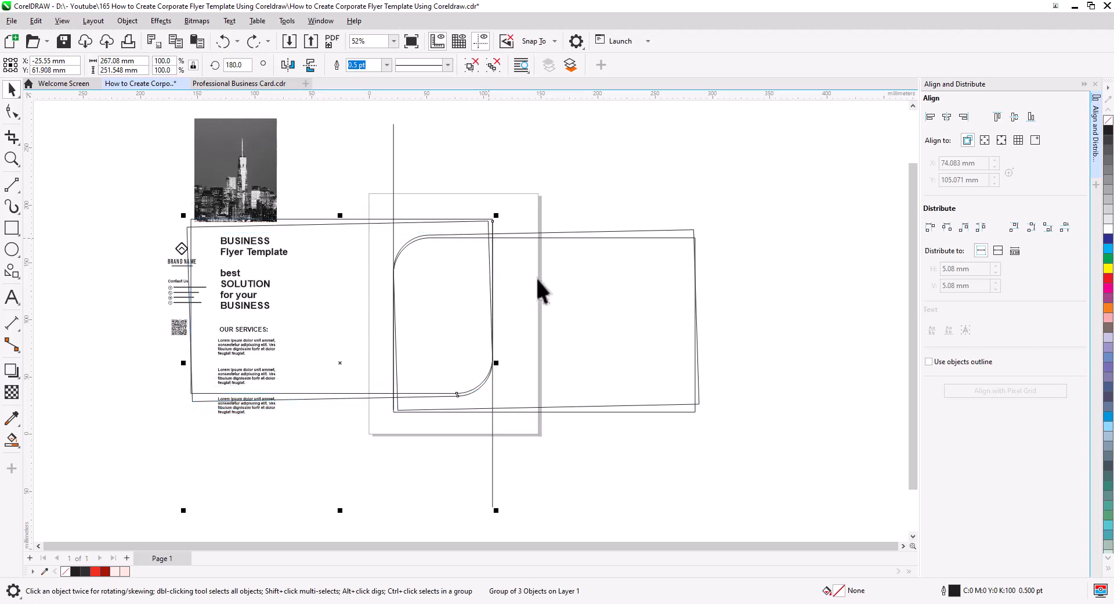
- Group the two mirrored halves together and rotate the combined group to about 16.9°
left_click(629, 234, "shift")
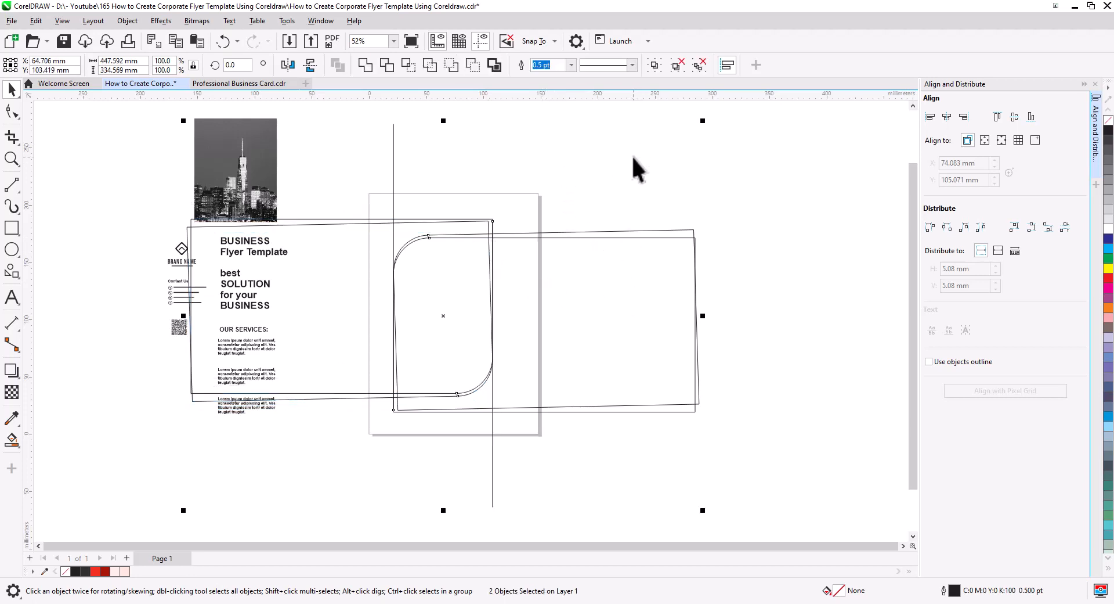
key("ctrl+g")
left_click(601, 319)
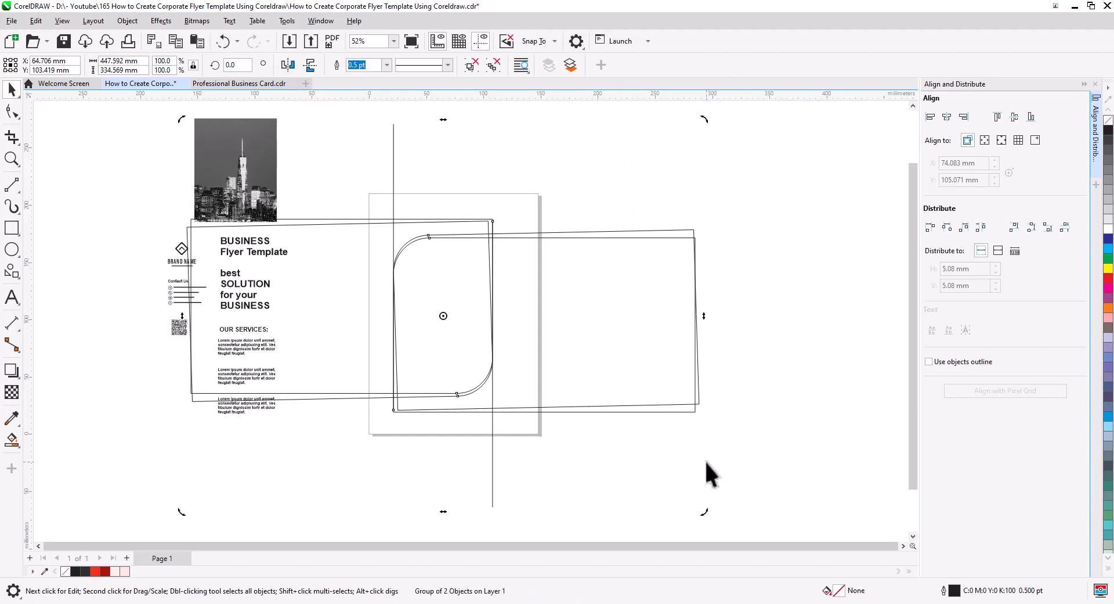
left_click_drag(705, 512, 734, 426)
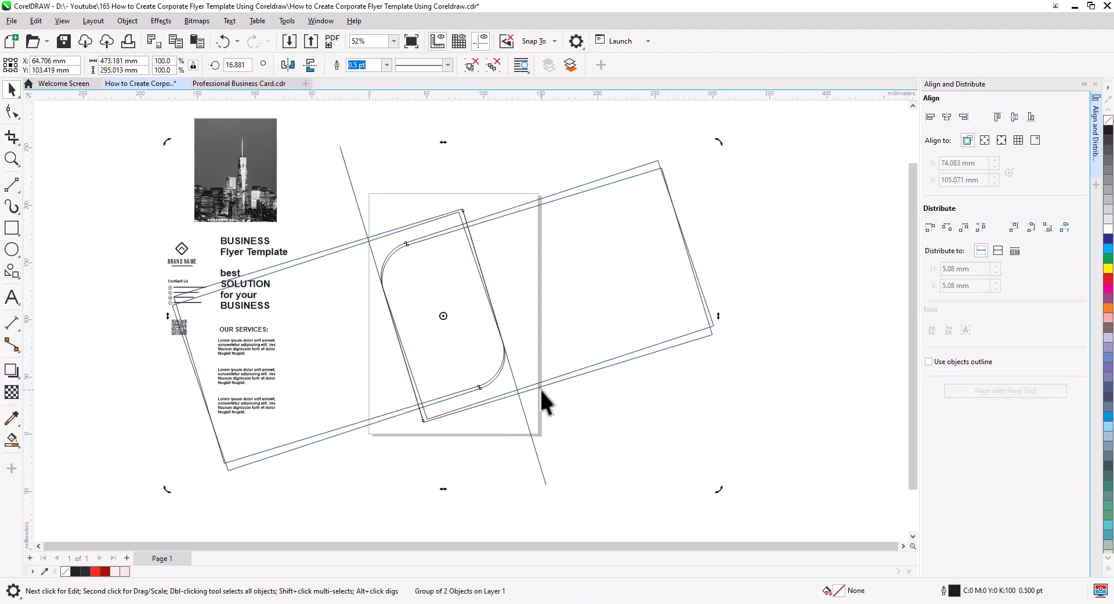
- Centre the combined group on the page, raised slightly above the middle, and scale it to about 96.6%
key("p")
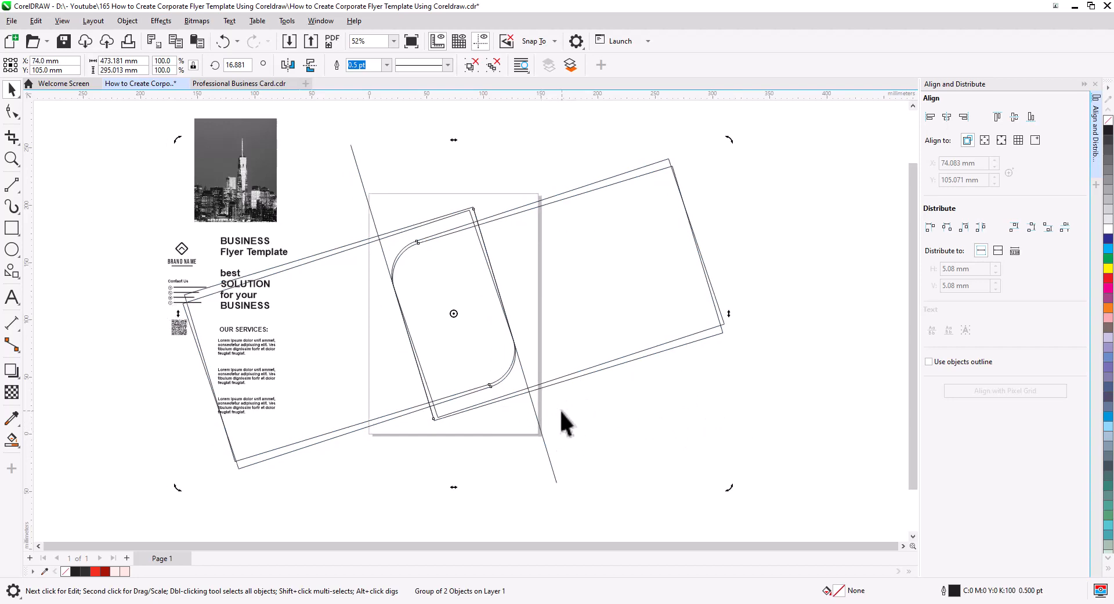
left_click_drag(528, 389, 503, 378)
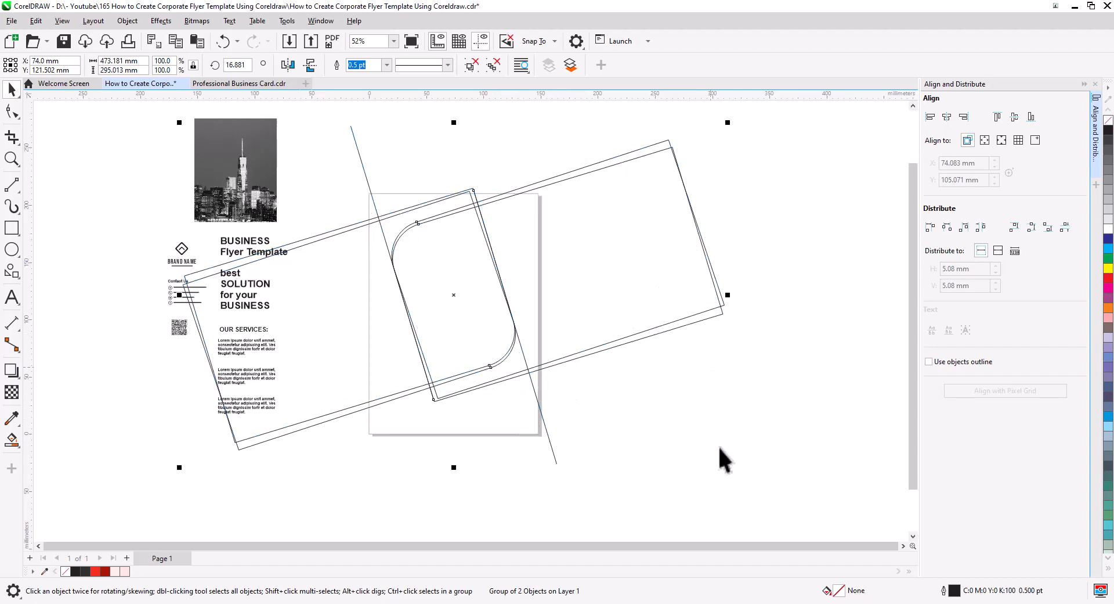
left_click_drag(728, 122, 710, 134)
left_click_drag(502, 391, 567, 403)
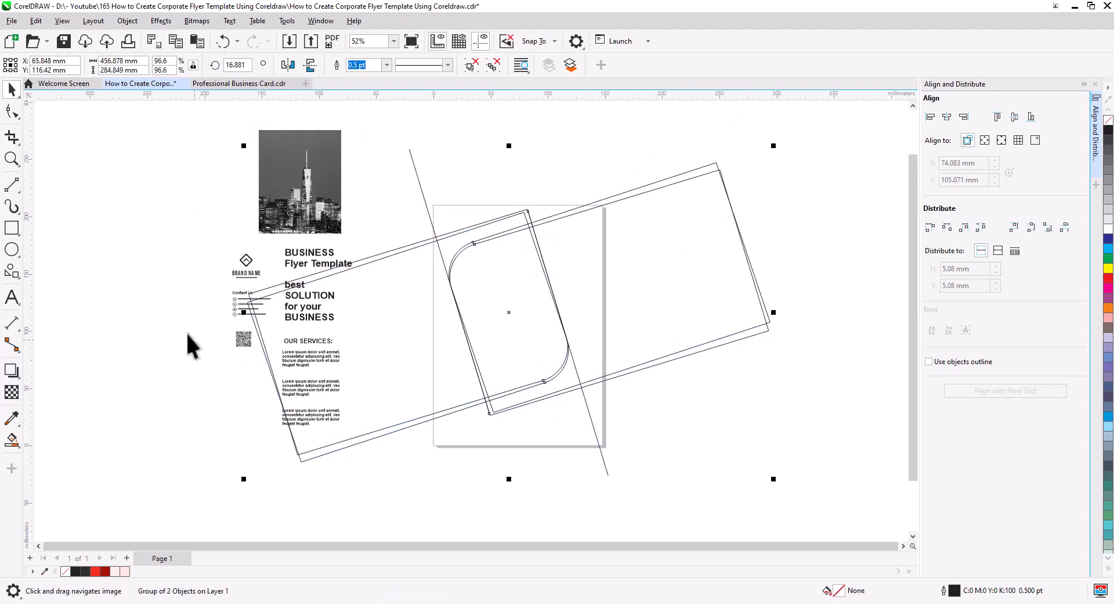
- Create a 148 × 210 mm rectangle that frames the page
double_click(15, 228)
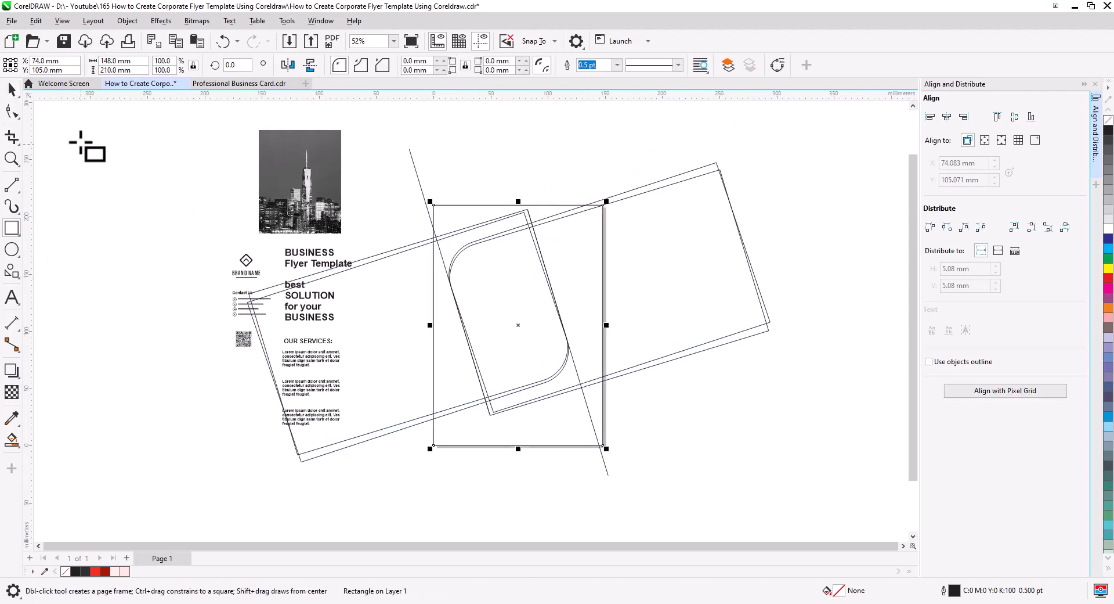
left_click(13, 91)
left_click(120, 295)
scroll(471, 371, "up", 1)
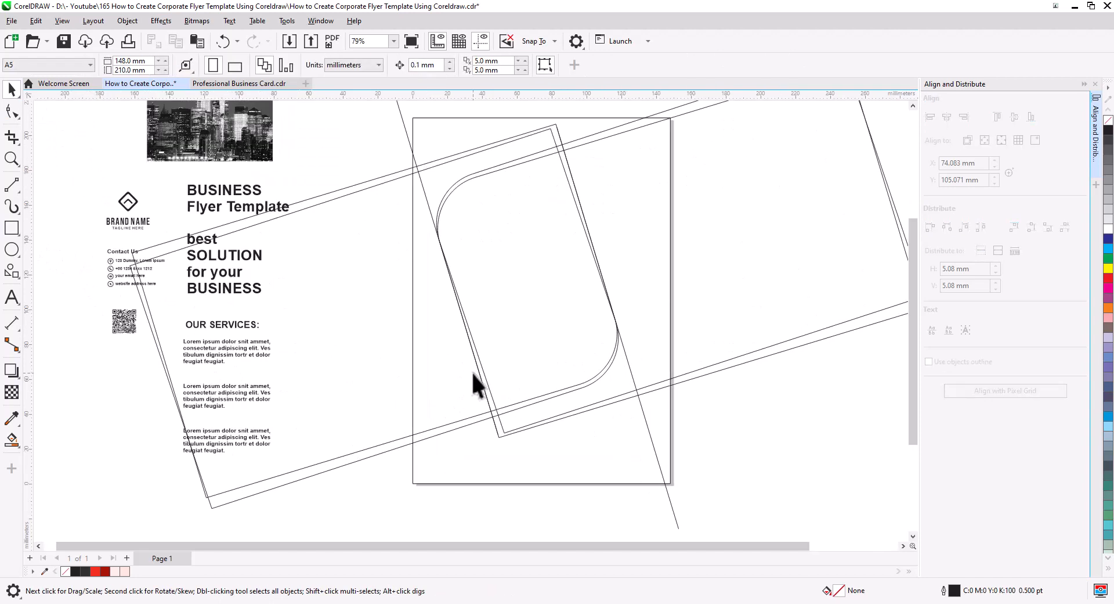
- Rotate the combined group to about 22.9° and reposition its central rounded panel within the page frame
left_click_drag(524, 389, 399, 365)
scroll(398, 381, "down", 2)
left_click(497, 393)
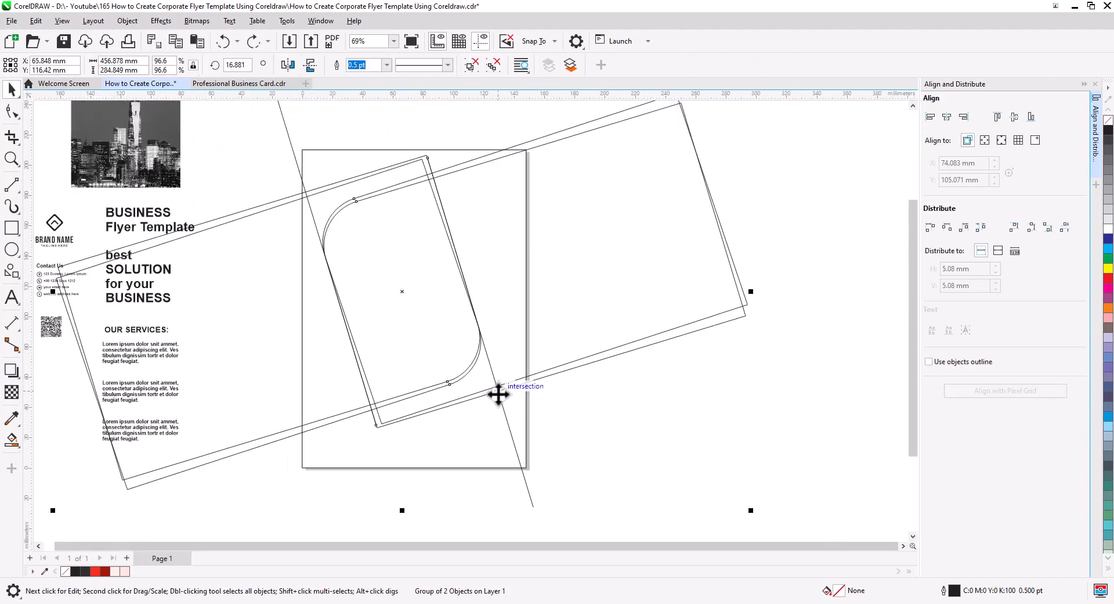
left_click_drag(509, 388, 510, 389)
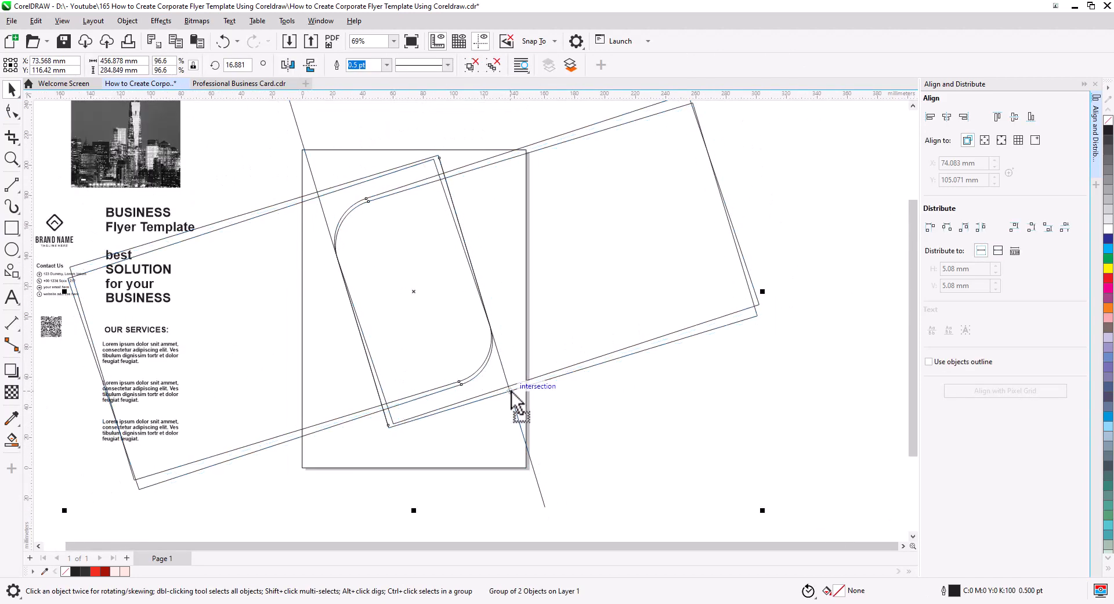
left_click(473, 365)
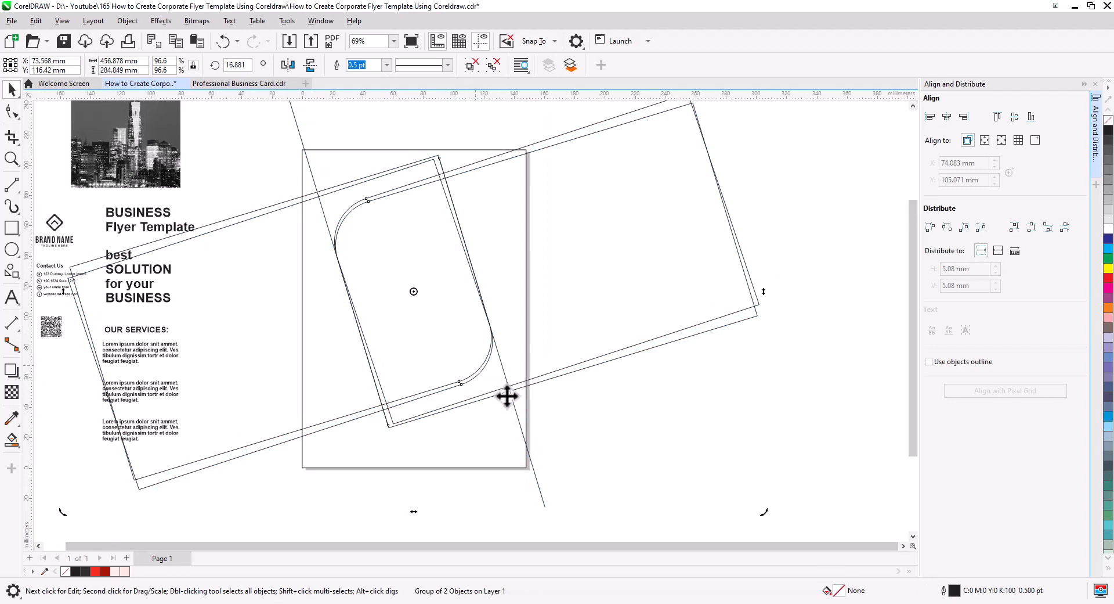
left_click_drag(765, 513, 786, 472)
left_click(520, 379)
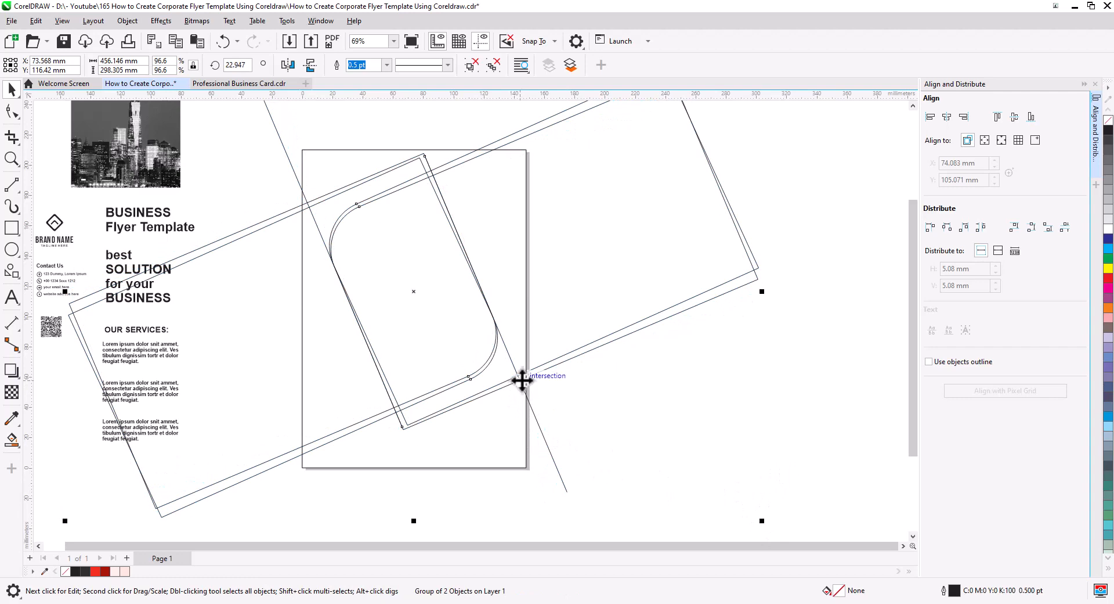
left_click_drag(521, 379, 514, 384)
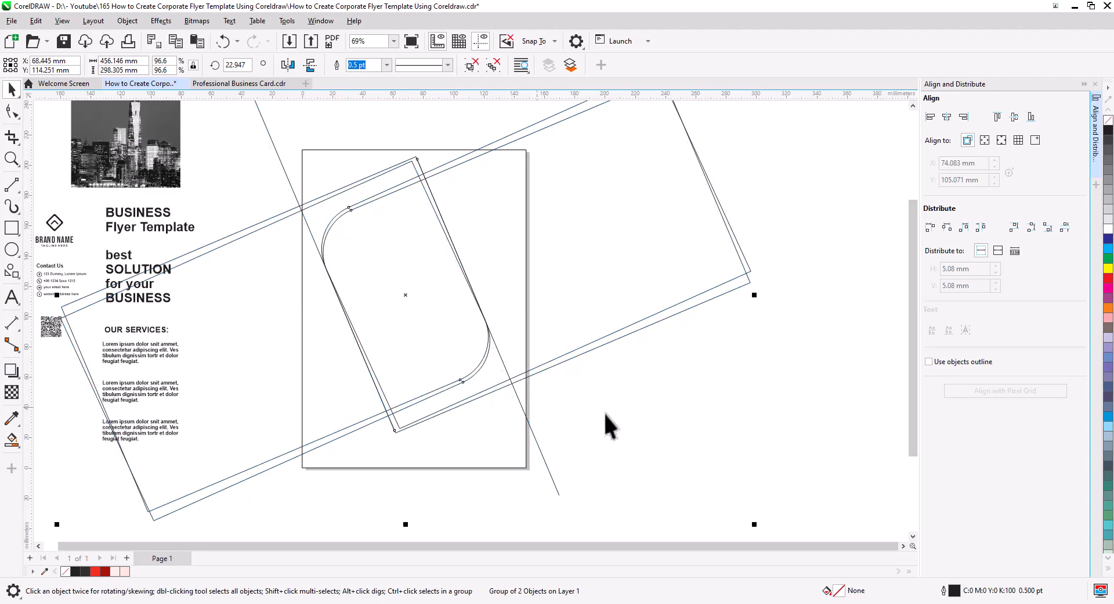
- Ungroup all the nested groups into individual rectangles and lines
left_click(493, 65)
left_click(747, 274)
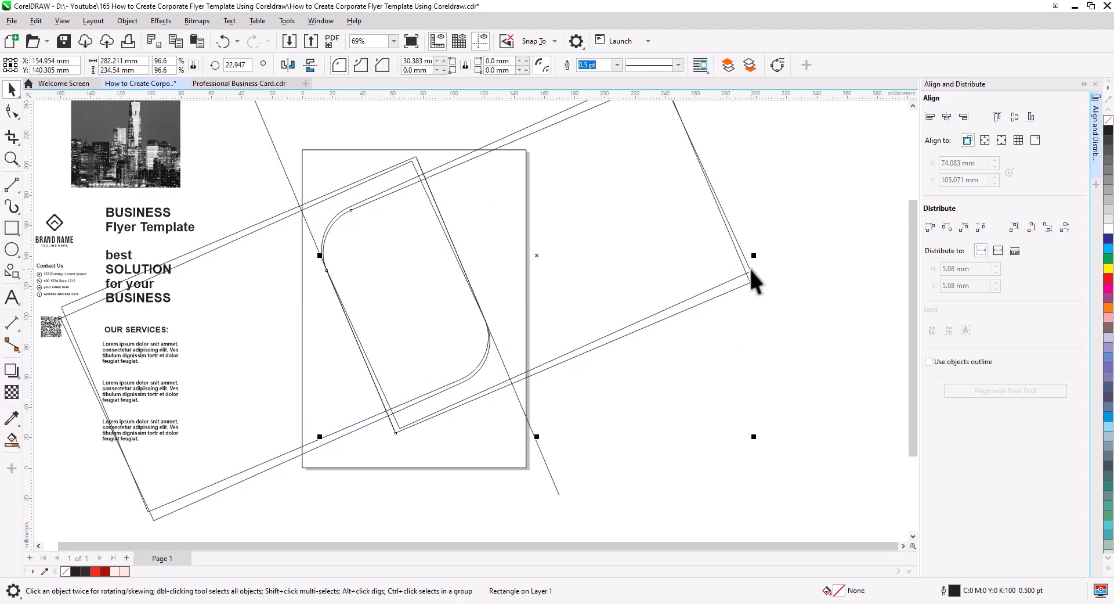
left_click(751, 270, "shift")
- Smart Fill the enclosed areas between the slanted line and the page's right edge, down to the small triangle at the tip
key("s")
left_click(503, 272)
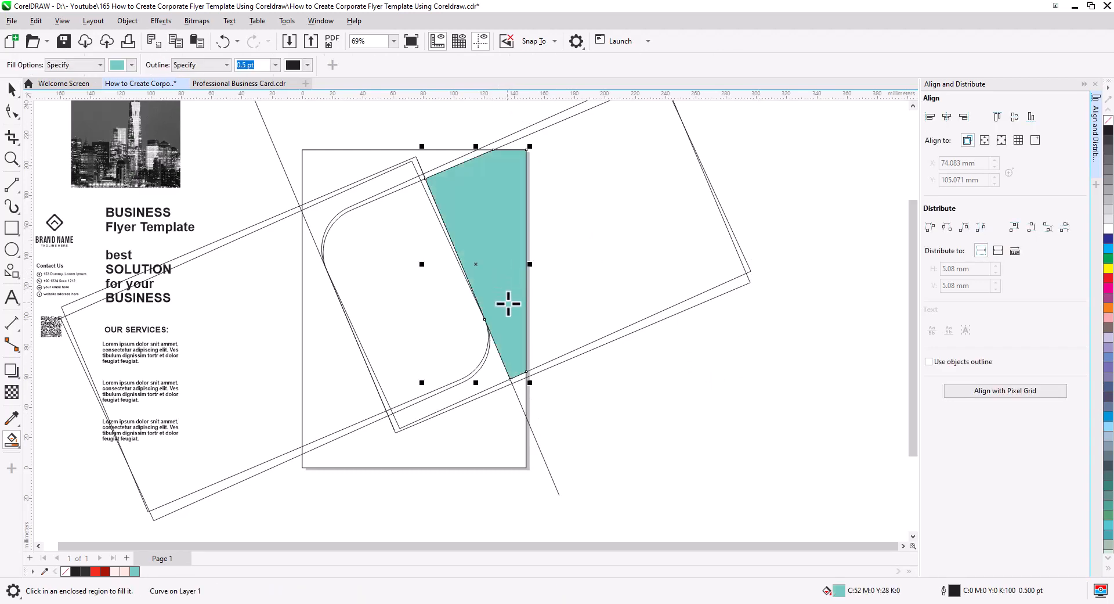
scroll(509, 303, "up", 3)
left_click(528, 450)
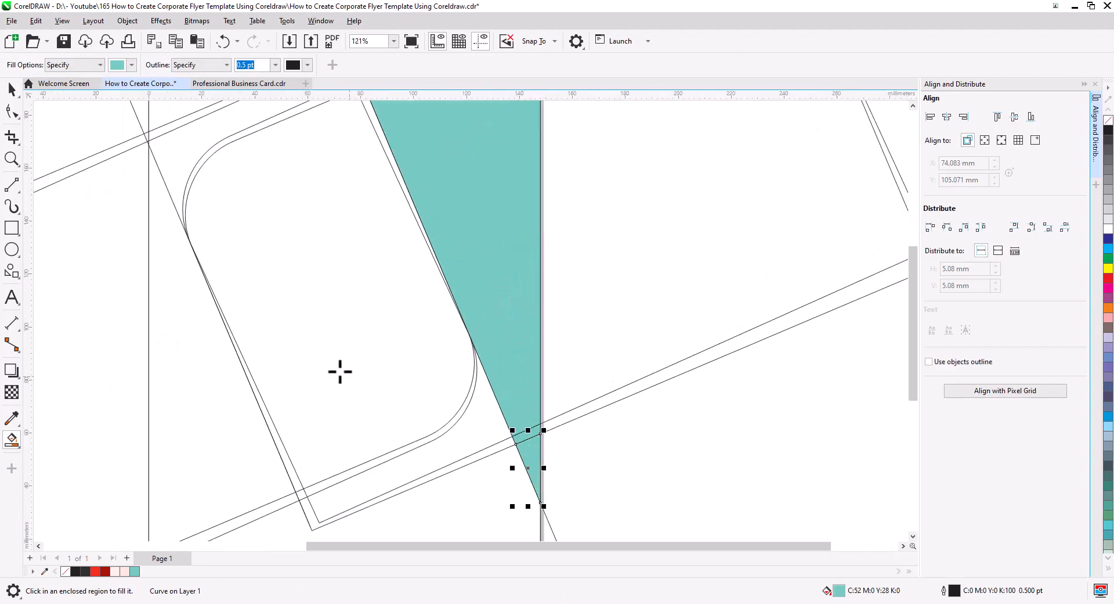
- Weld the filled pieces along the page's right edge into one shape and fill it with red
left_click(12, 89)
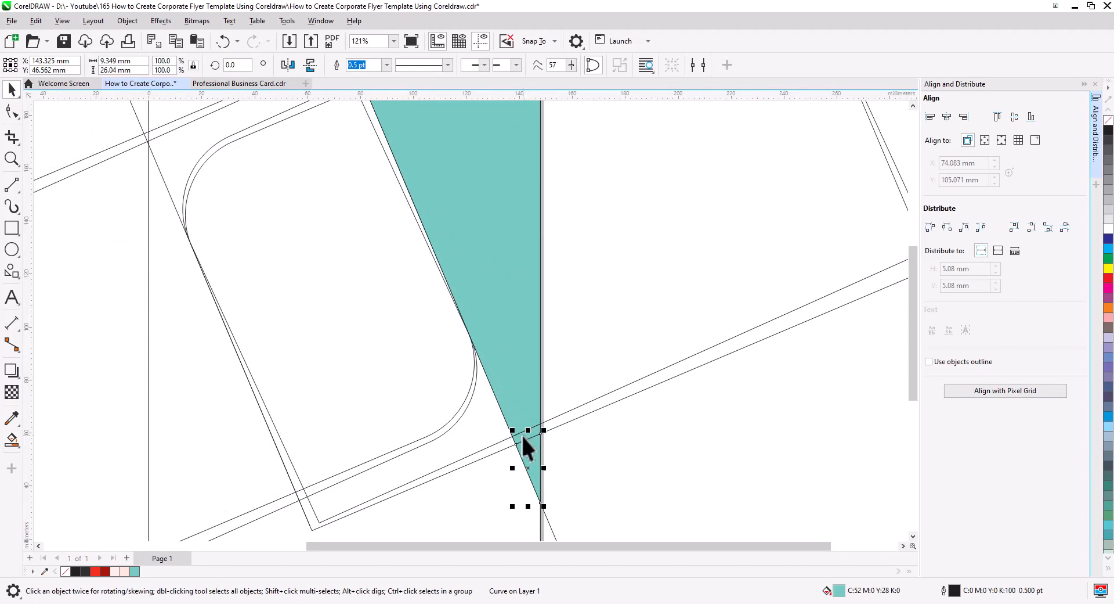
left_click(507, 383, "shift")
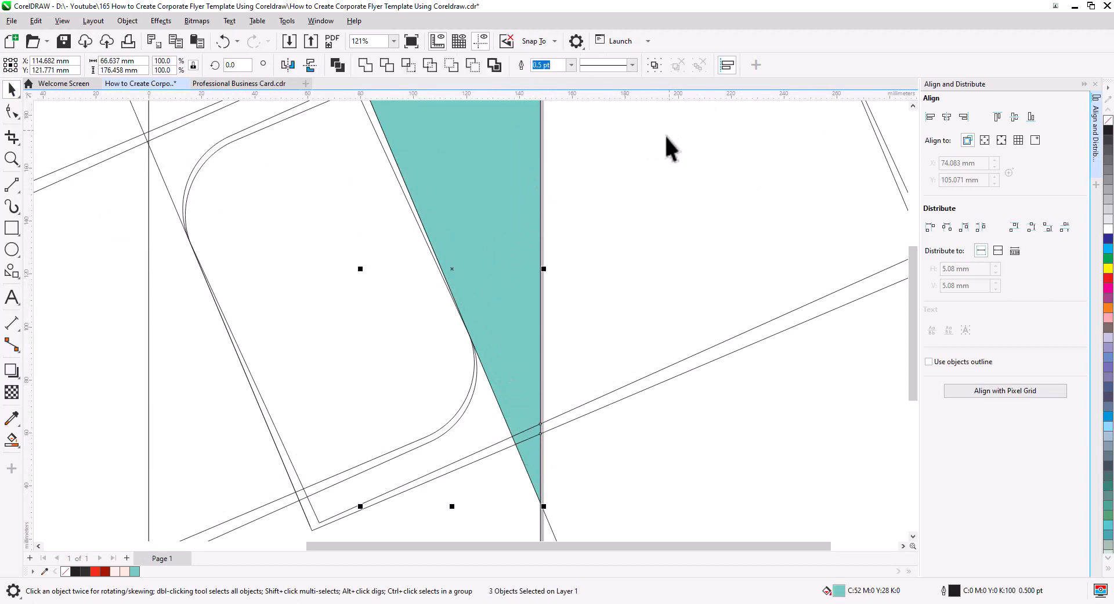
left_click(365, 65)
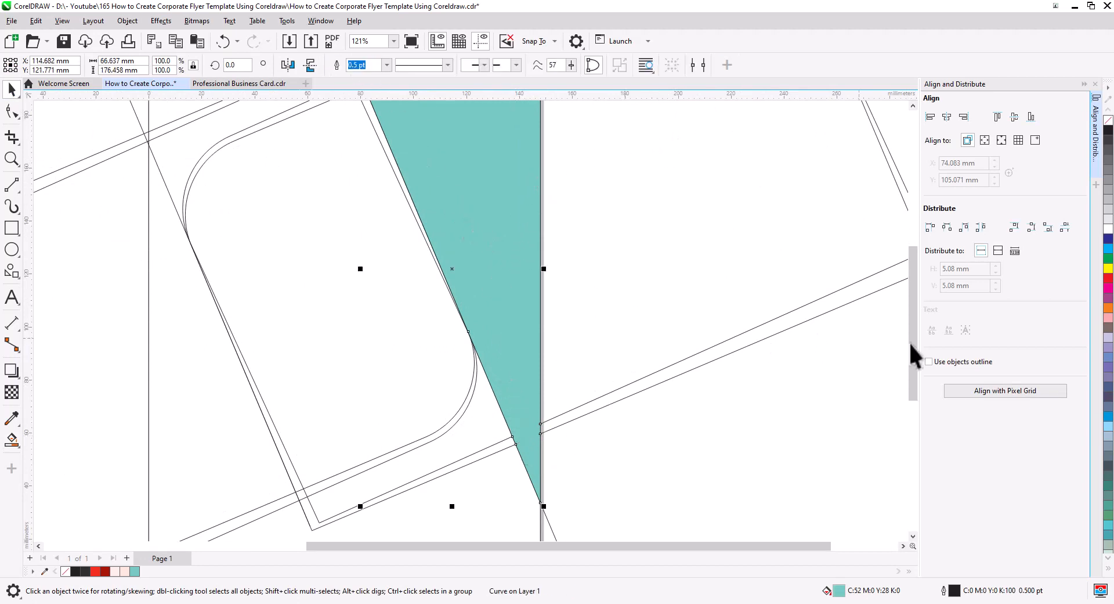
left_click(1108, 278)
scroll(714, 348, "down", 2)
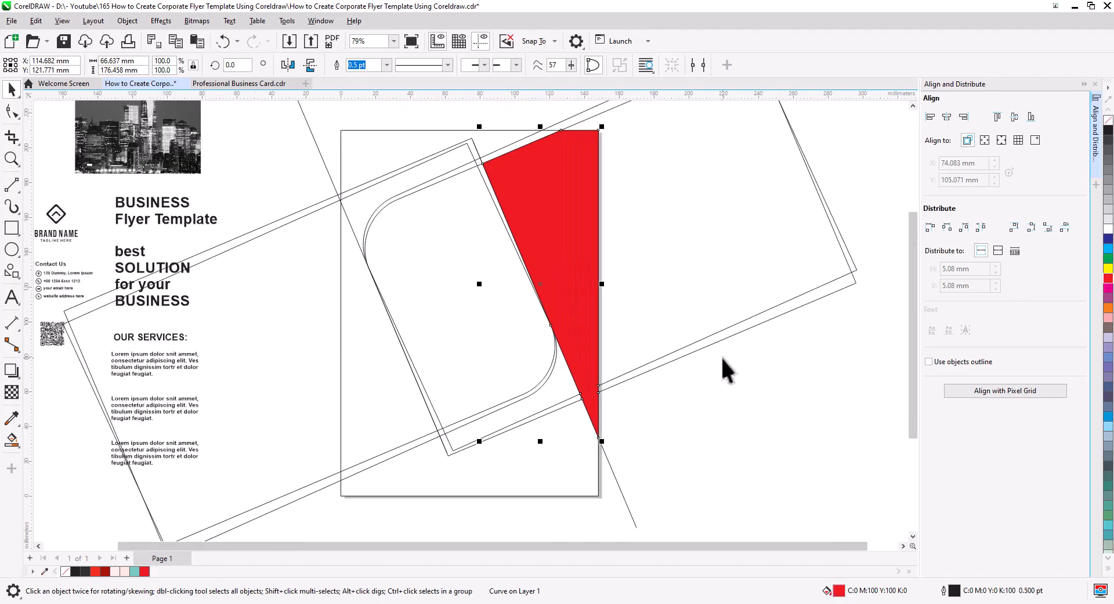
left_click_drag(722, 368, 695, 368)
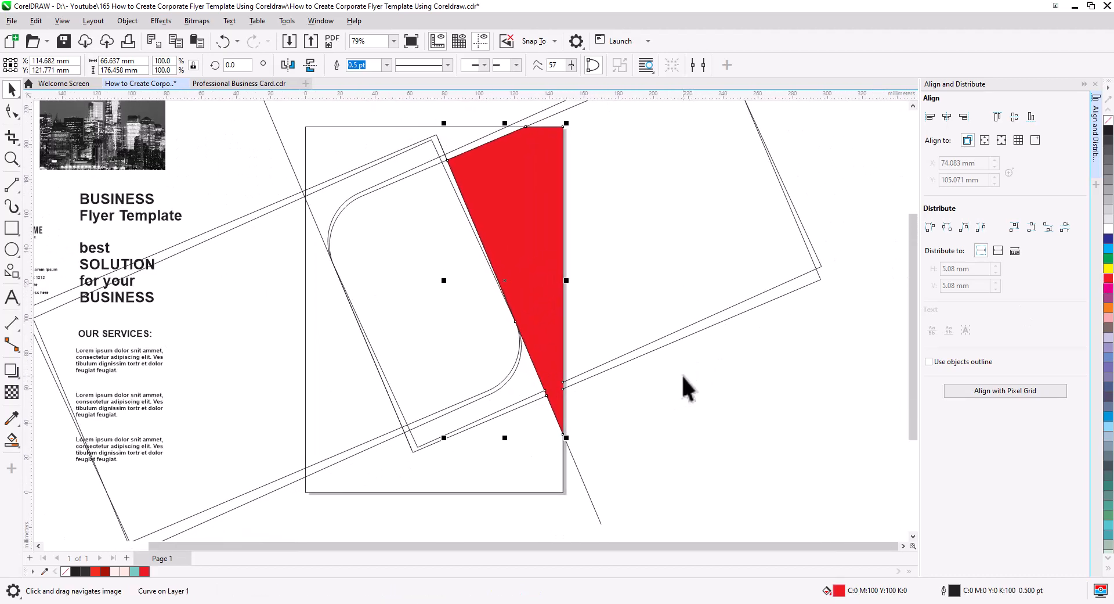
scroll(464, 293, "up", 2)
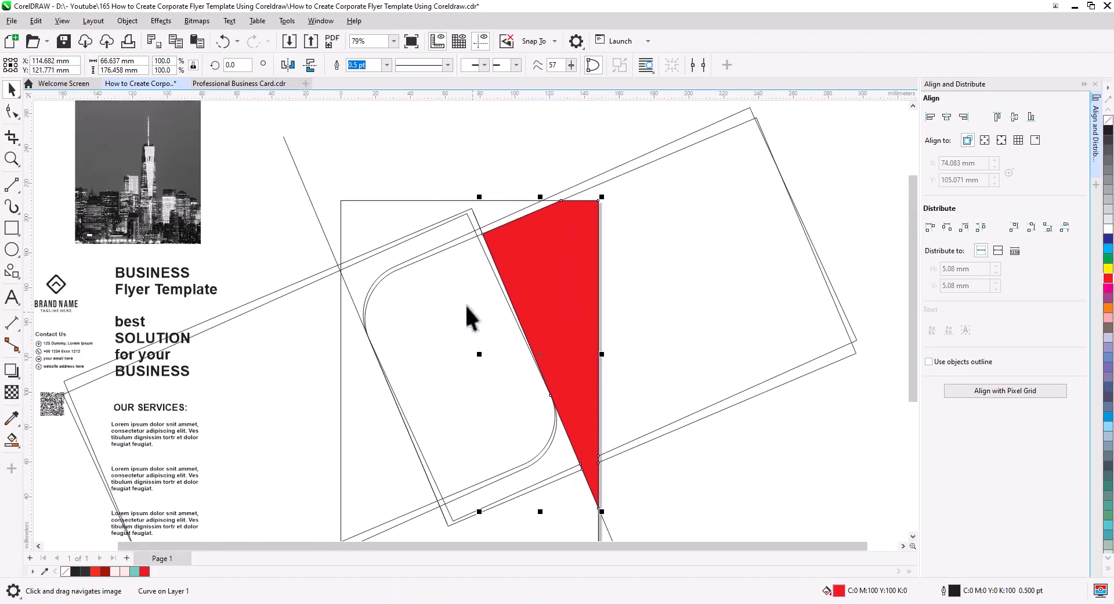
scroll(460, 293, "up", 1)
left_click_drag(461, 288, 450, 303)
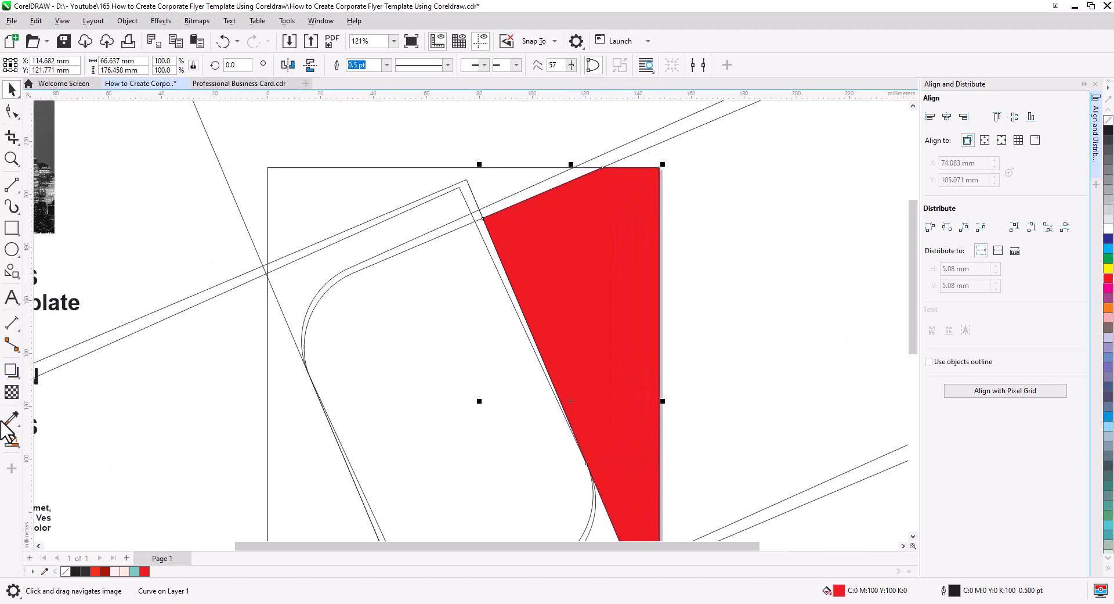
- Smart Fill the enclosed segments of the narrow band along the rounded panel's upper-left edge, up to the page's top edge
left_click(12, 440)
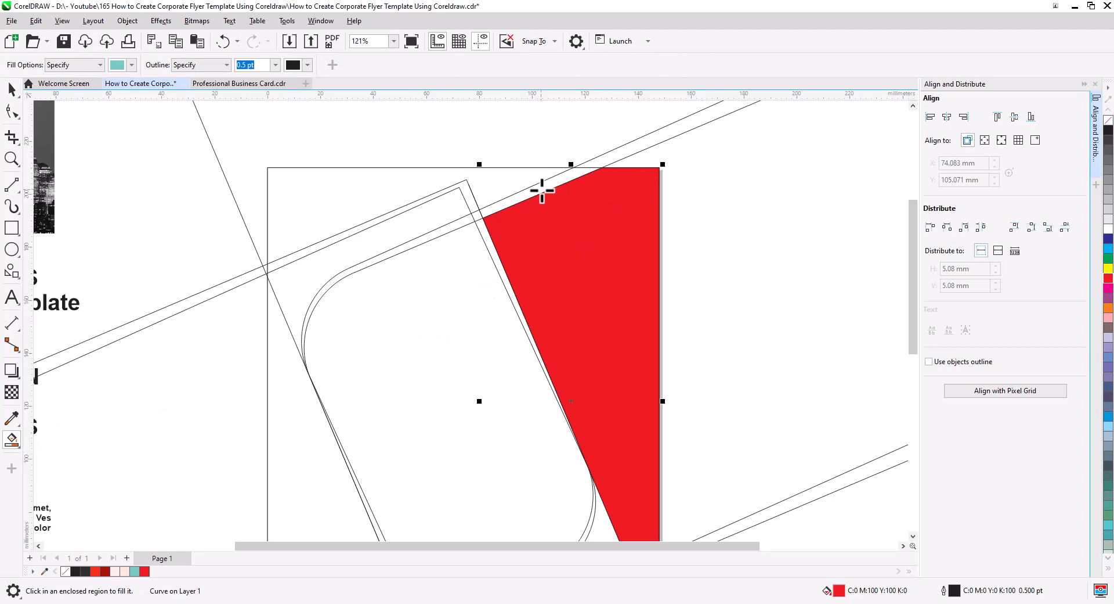
left_click(525, 197)
left_click(441, 232)
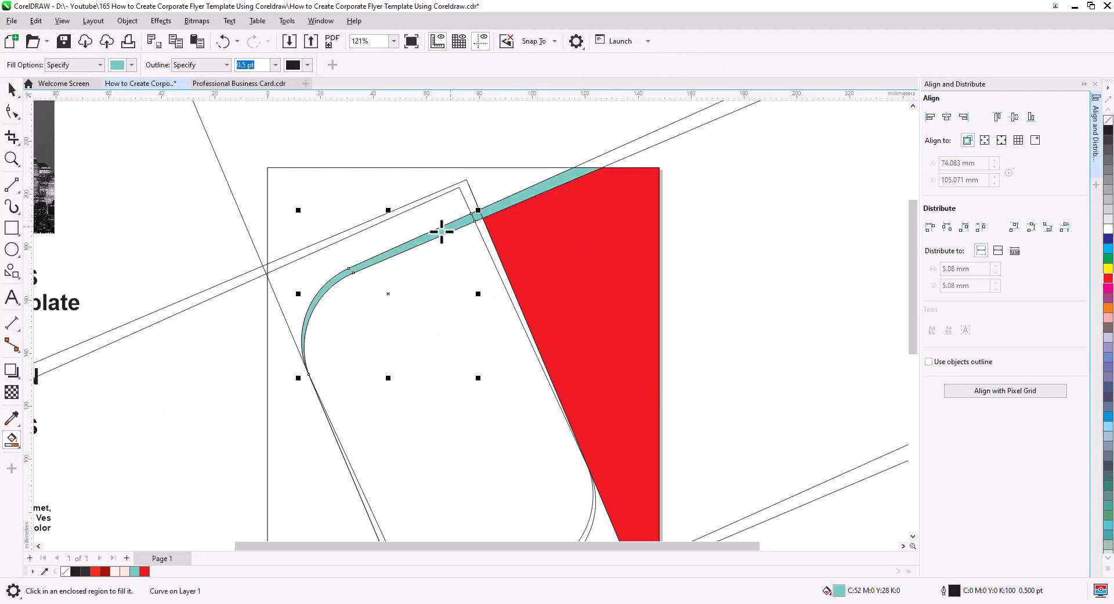
- Weld the filled segments of the upper band into one shape and fill it with yellow
left_click(12, 89)
scroll(458, 224, "up", 2)
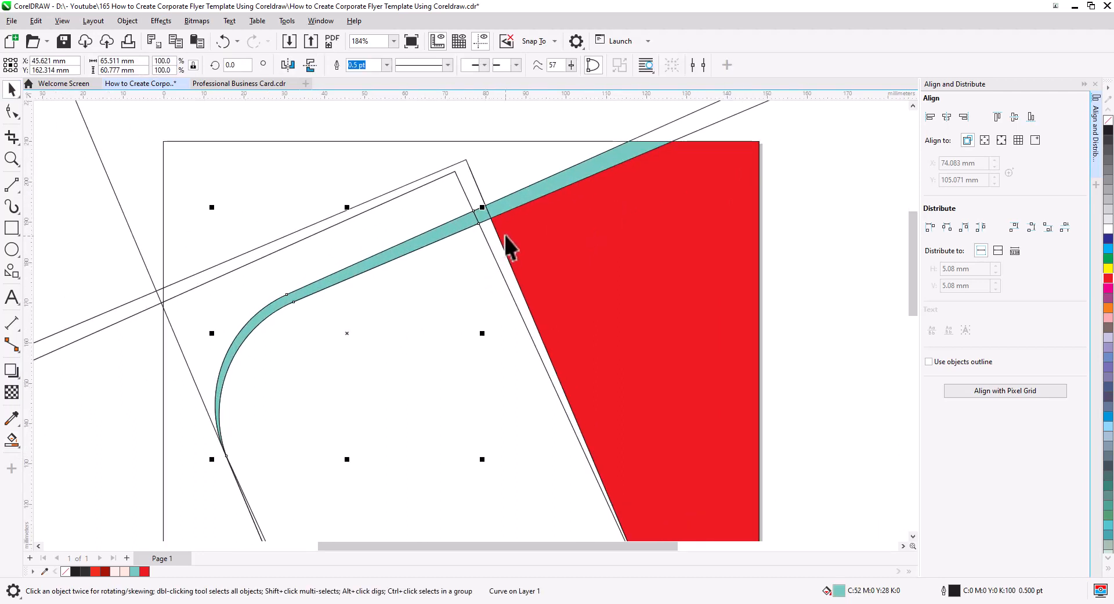
left_click(514, 199, "shift")
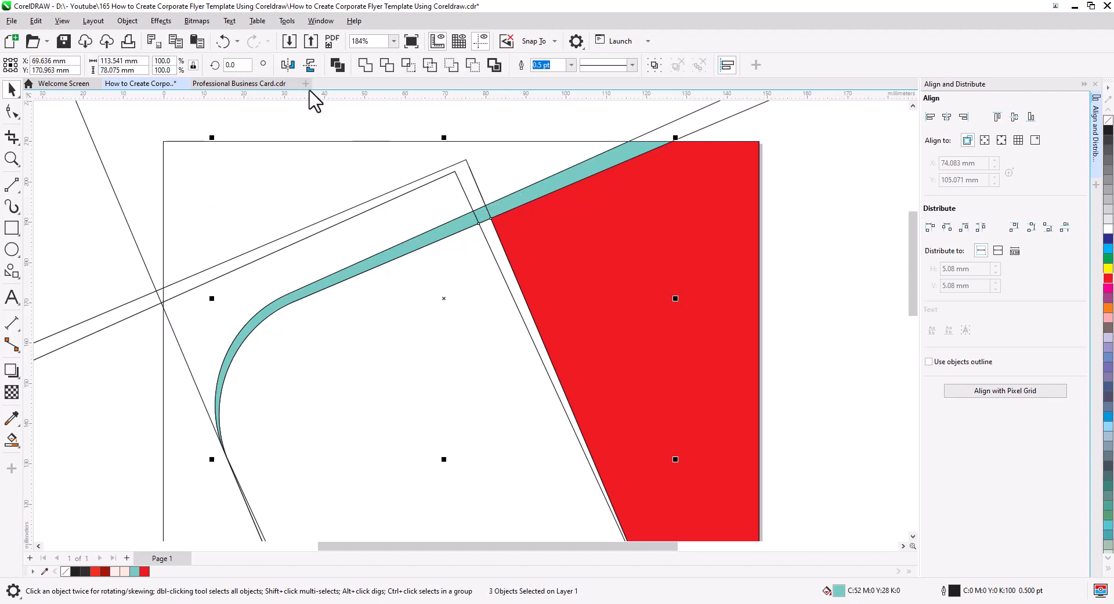
left_click(365, 64)
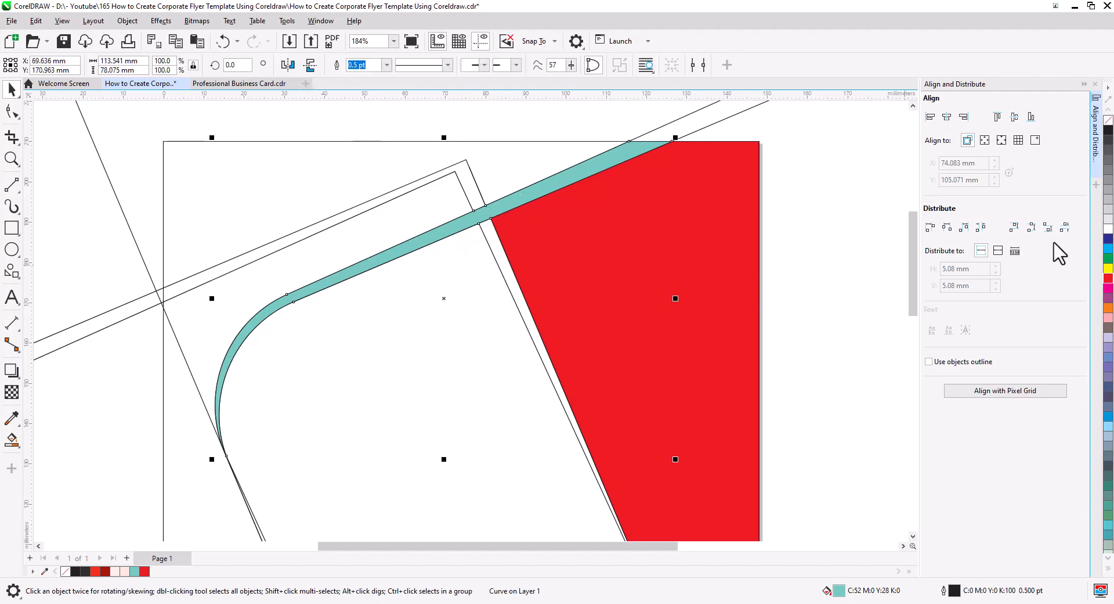
left_click(1107, 267)
- Smart Fill the three segments of the lower band, from the page's left edge around the panel's rounded lower corner
left_click(689, 296)
scroll(686, 298, "down", 3)
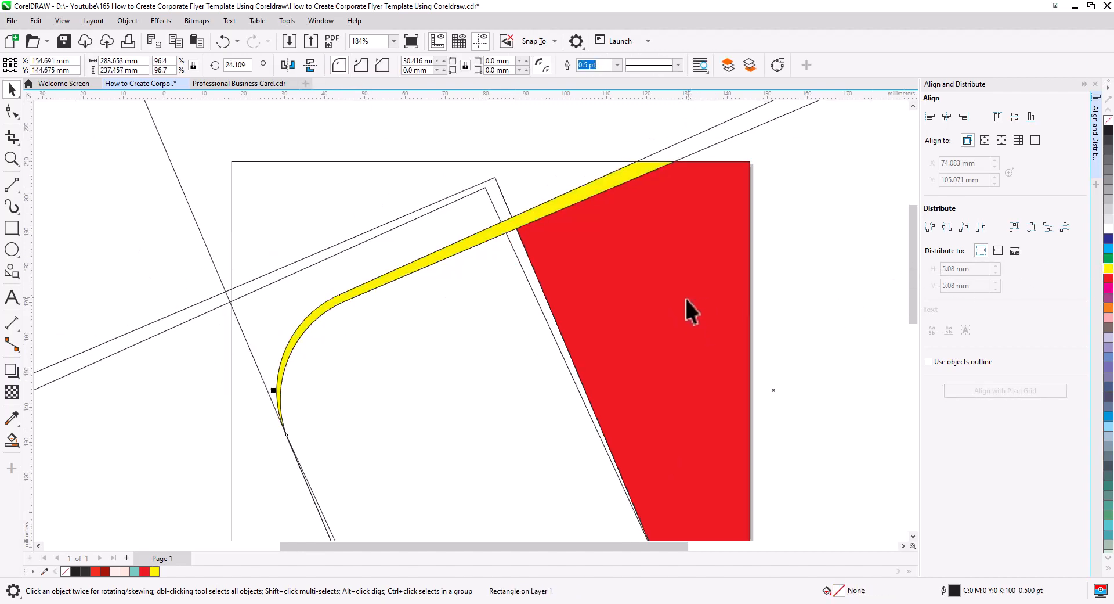
left_click_drag(657, 393, 641, 376)
scroll(633, 377, "up", 3)
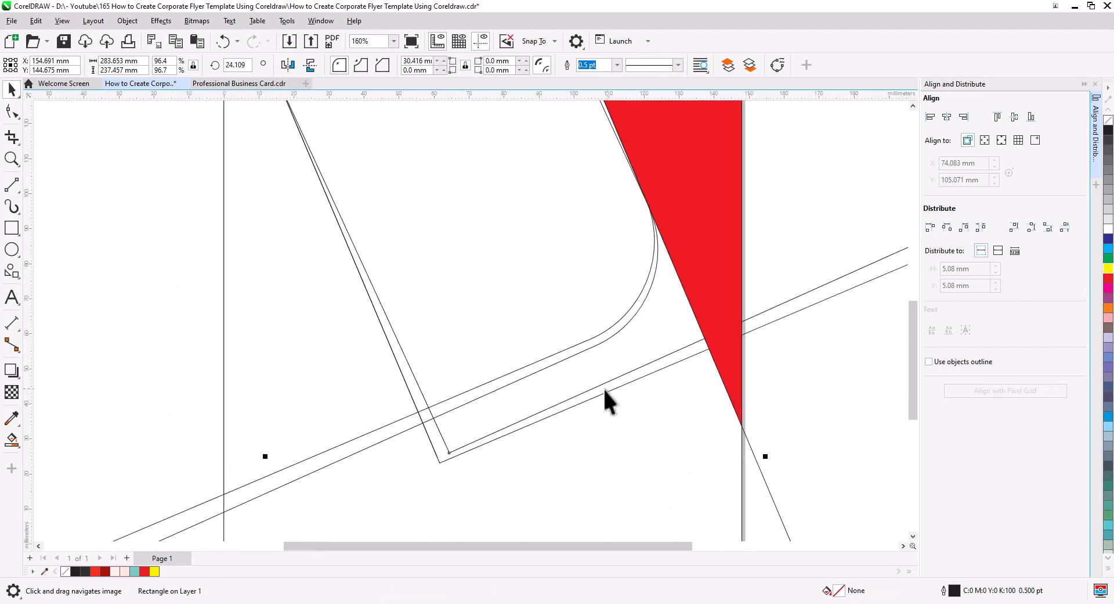
left_click(12, 440)
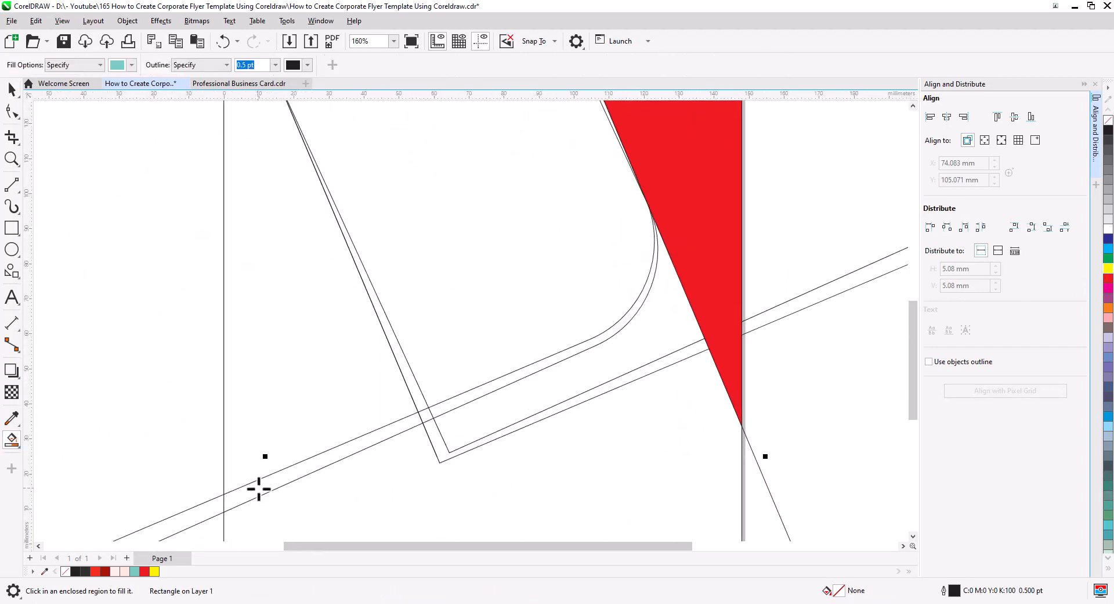
left_click(259, 489)
left_click(427, 417)
left_click(445, 409)
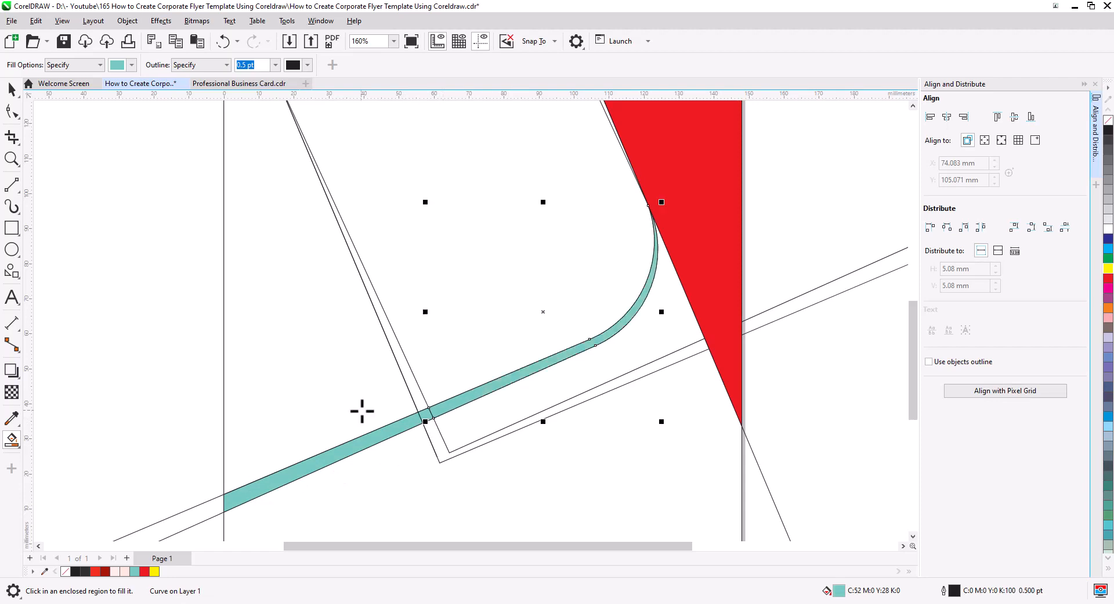
- Extend the two inner end nodes of the lower band's left segment so that it overlaps the small neighbouring segment
key("ctrl+z")
key("ctrl+z")
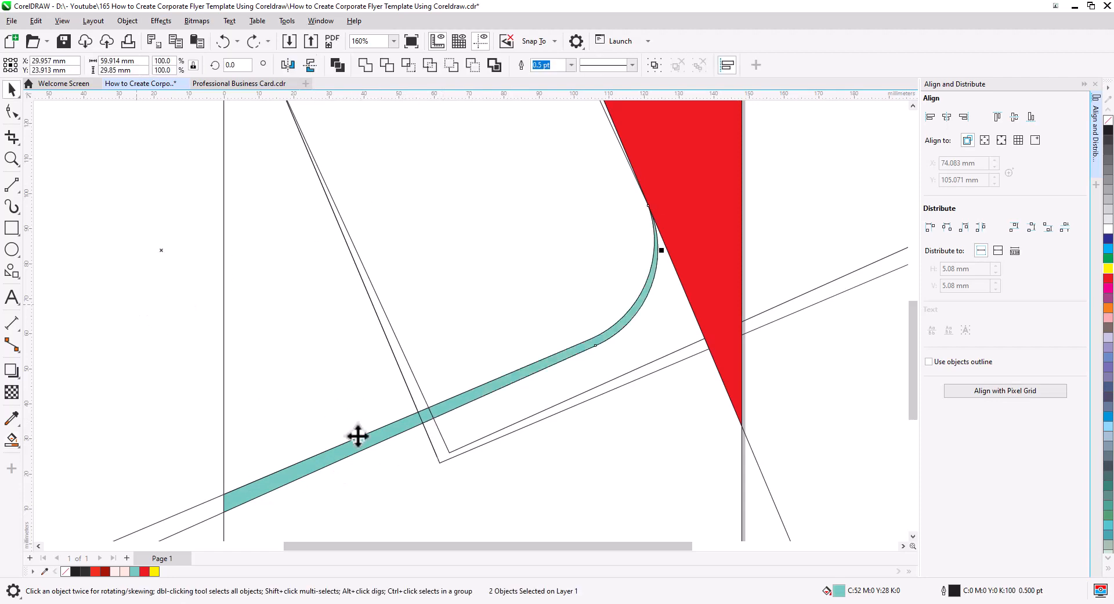
scroll(427, 430, "up", 3)
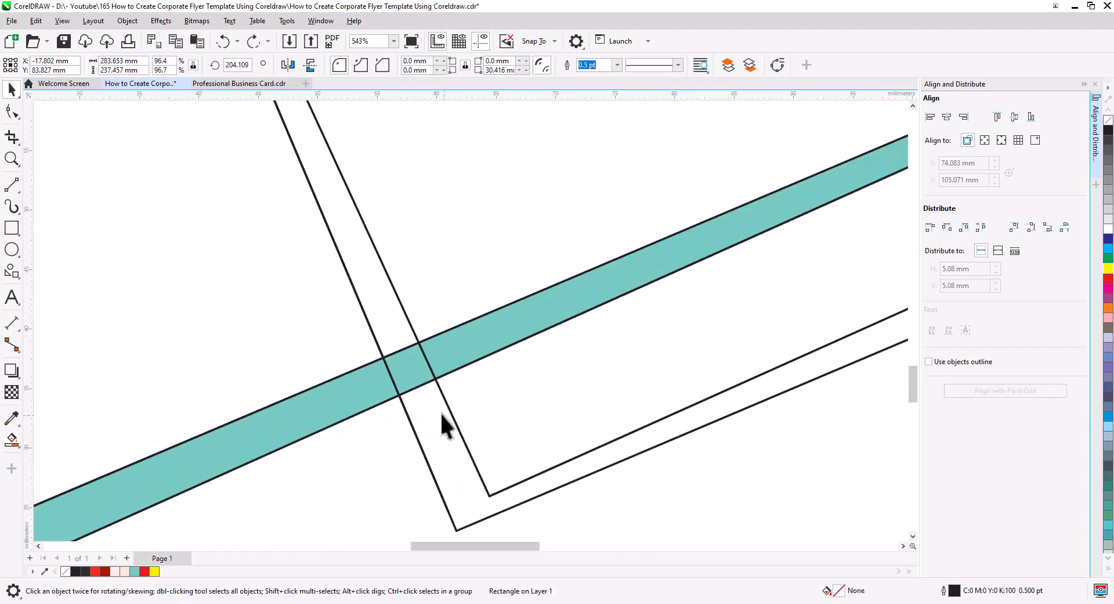
left_click(408, 380)
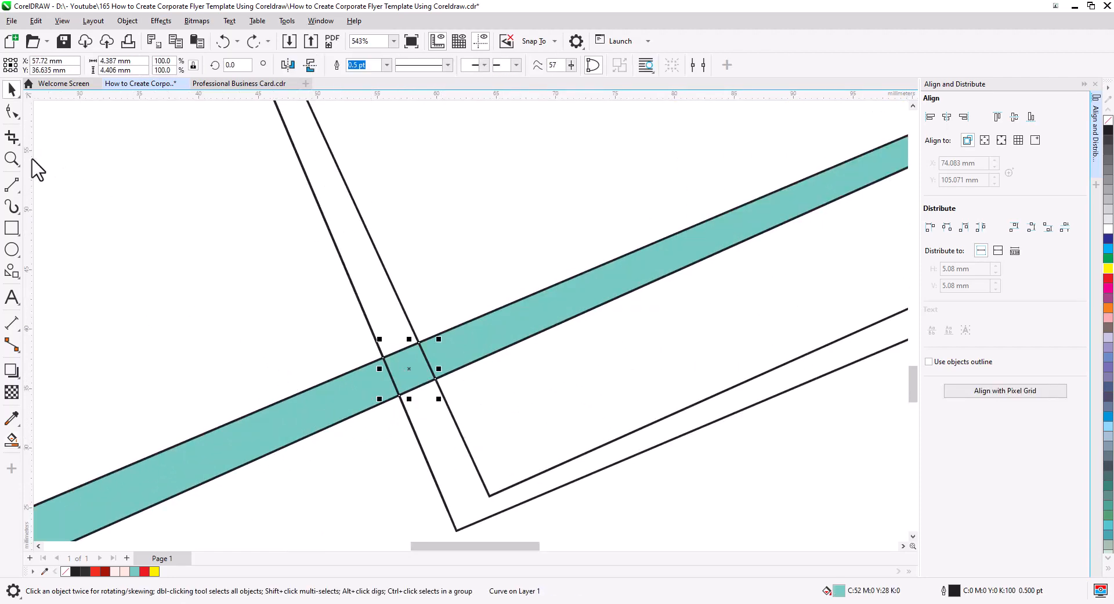
left_click(343, 401)
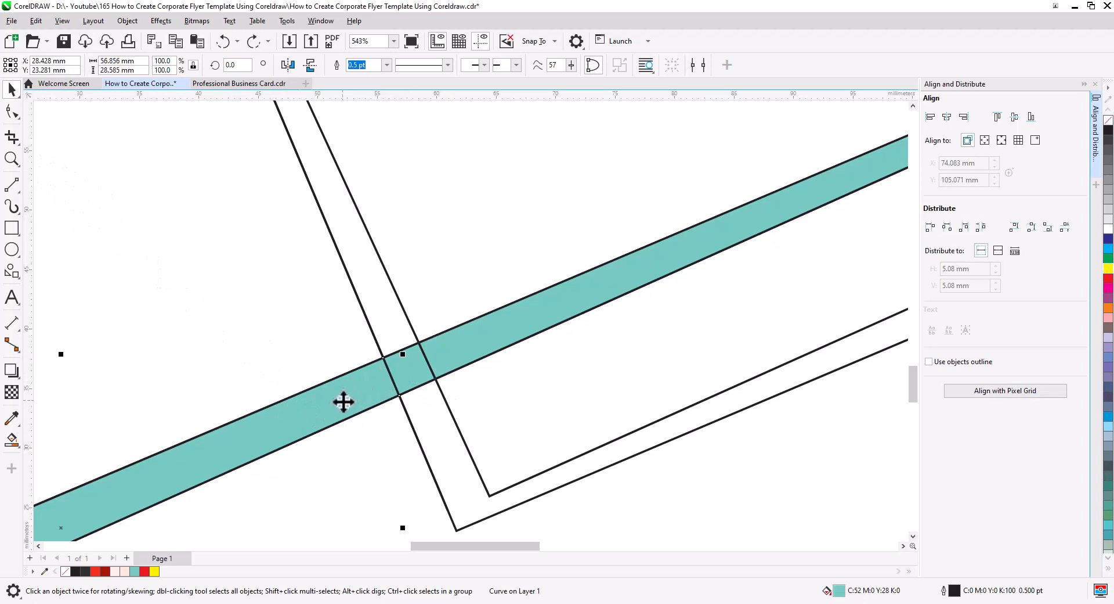
left_click(11, 111)
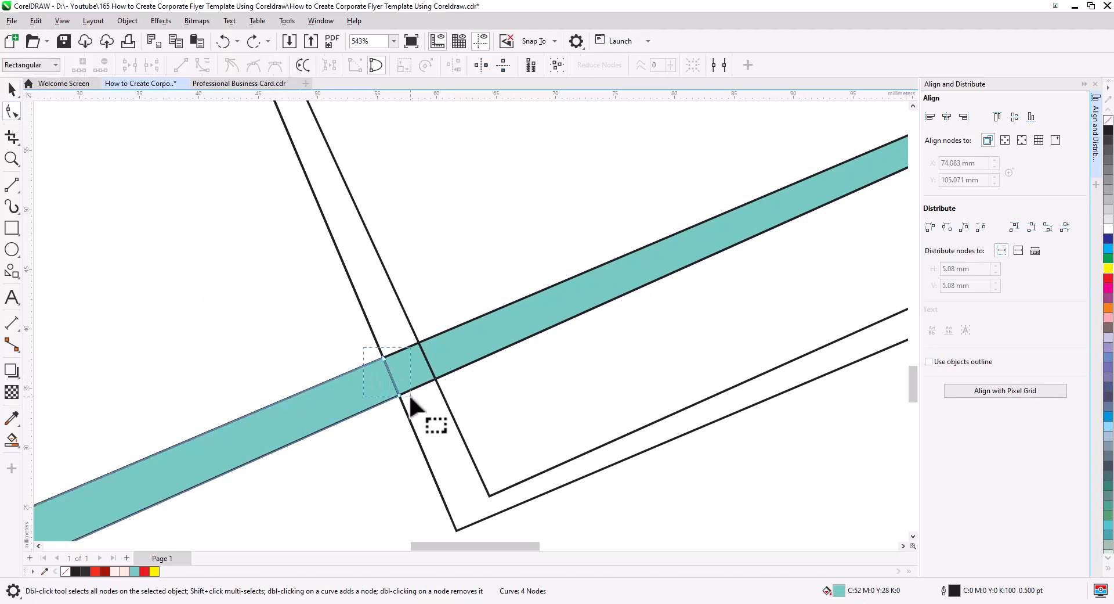
left_click_drag(399, 392, 410, 389)
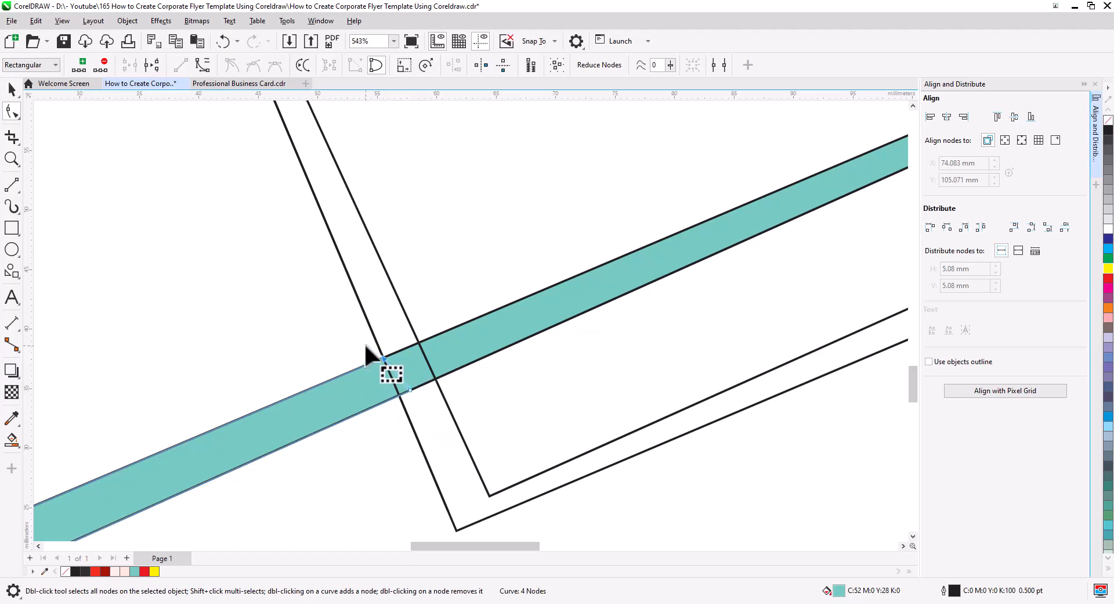
left_click_drag(382, 357, 392, 355)
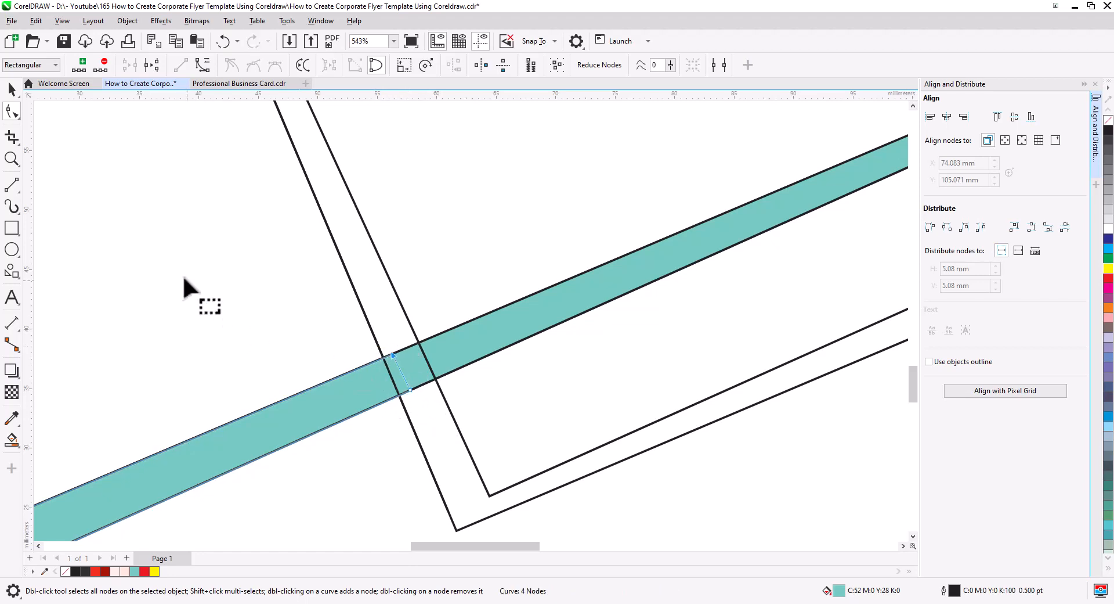
- Weld the three segments of the lower band into one shape and fill it with yellow
left_click(12, 87)
left_click(423, 373, "shift")
left_click(464, 353, "shift")
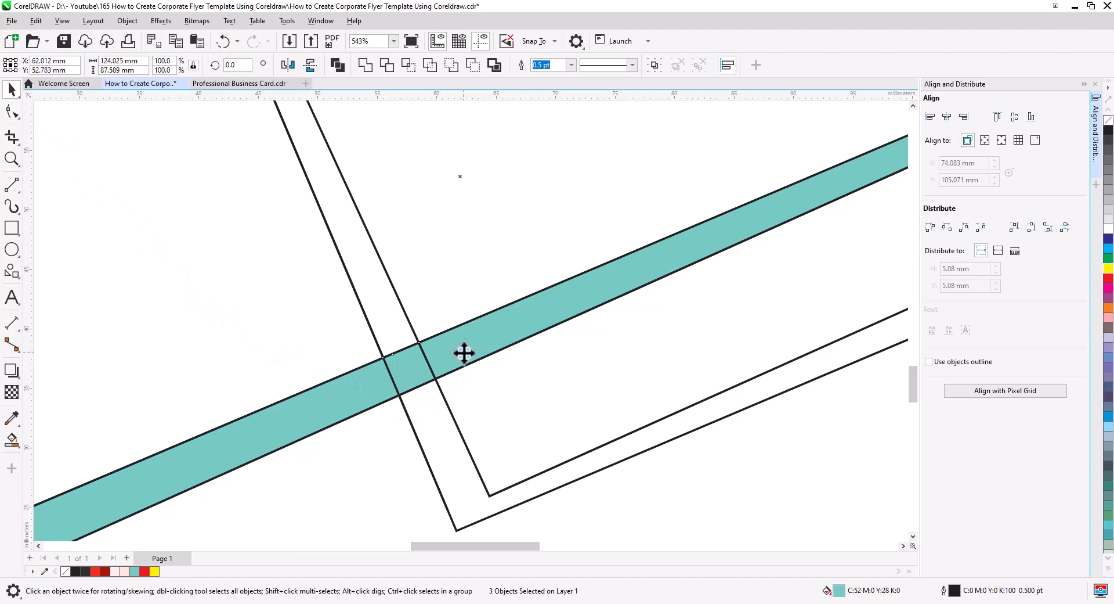
left_click(365, 65)
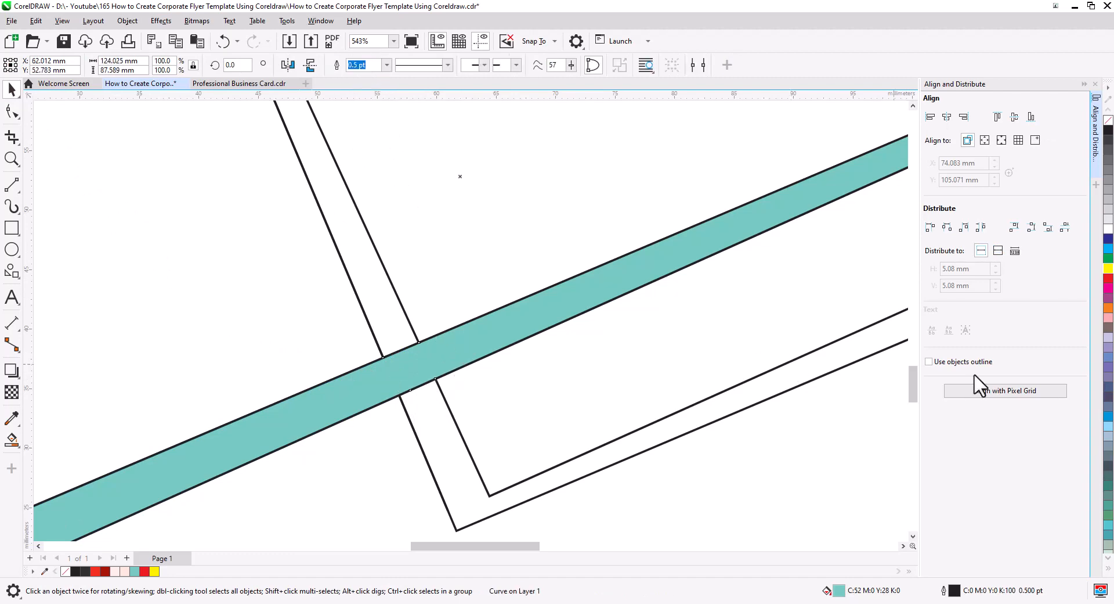
left_click(1107, 269)
- Smart Fill the central rounded panel's interior and the thin sliver between the panel and the red shape
scroll(500, 338, "down", 5)
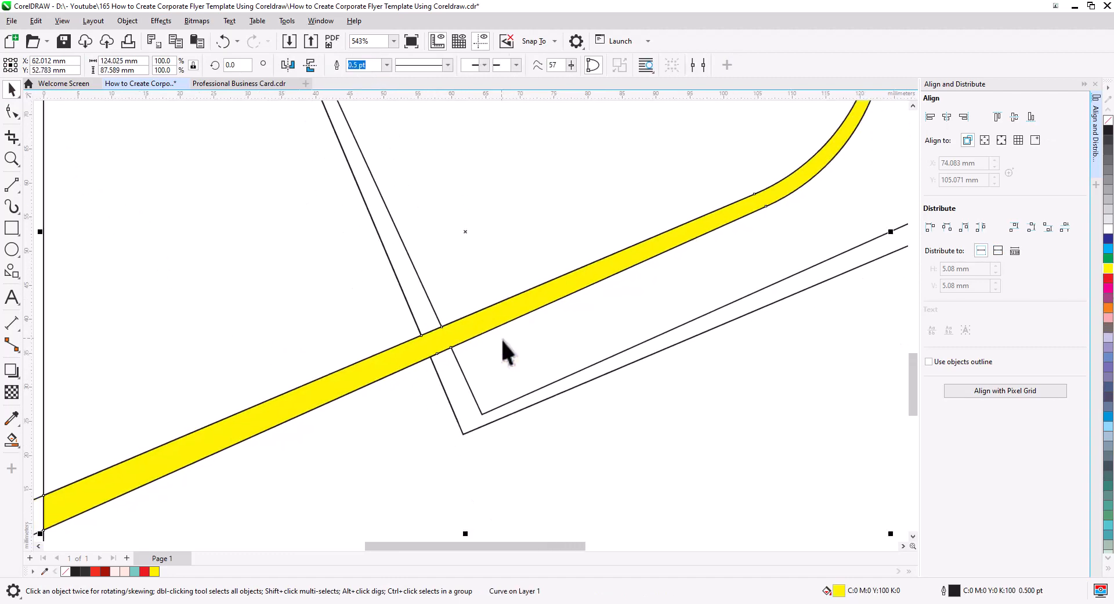
left_click_drag(568, 381, 551, 432)
scroll(542, 430, "down", 1)
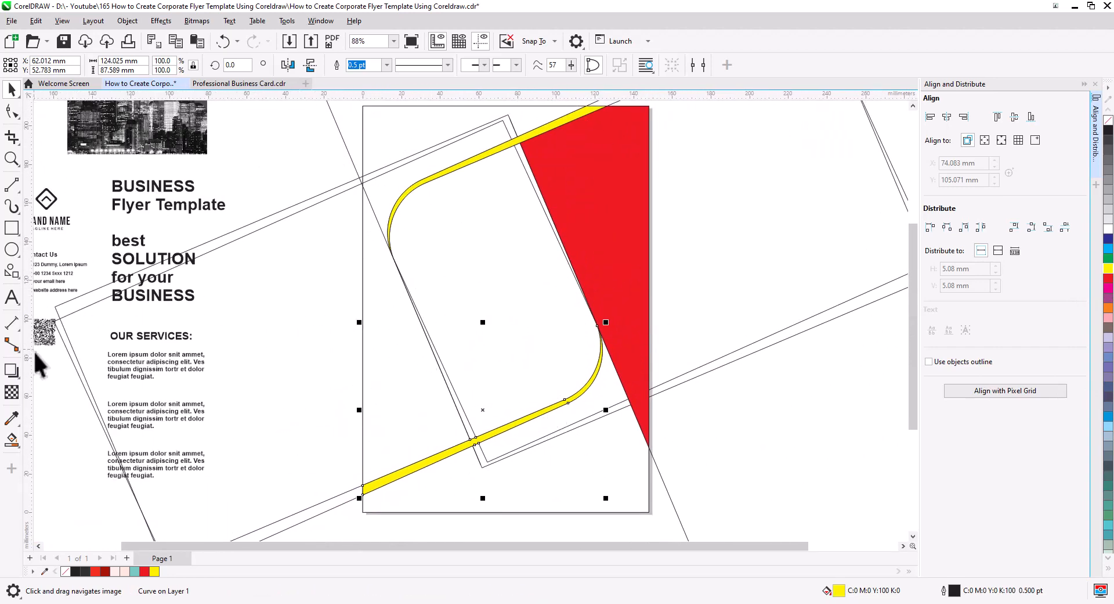
left_click(12, 439)
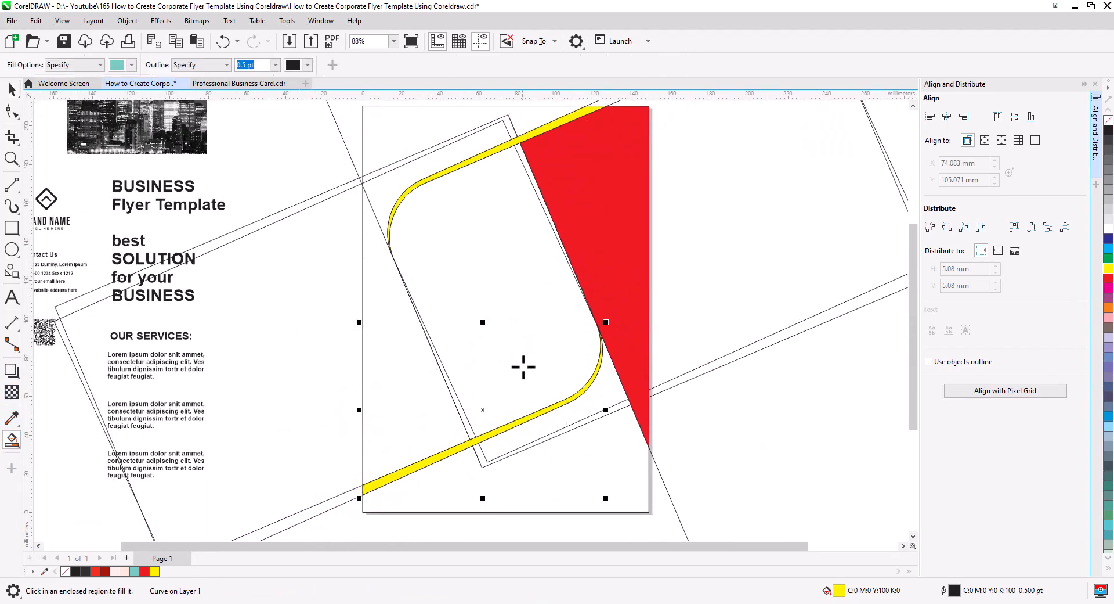
left_click(523, 367)
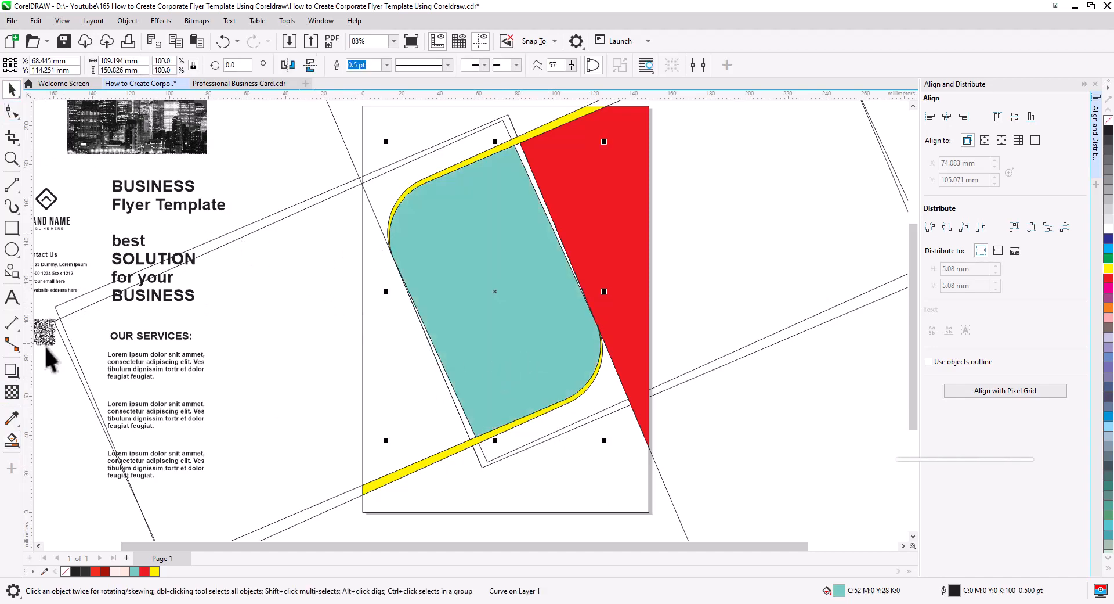
left_click(521, 152)
key("space")
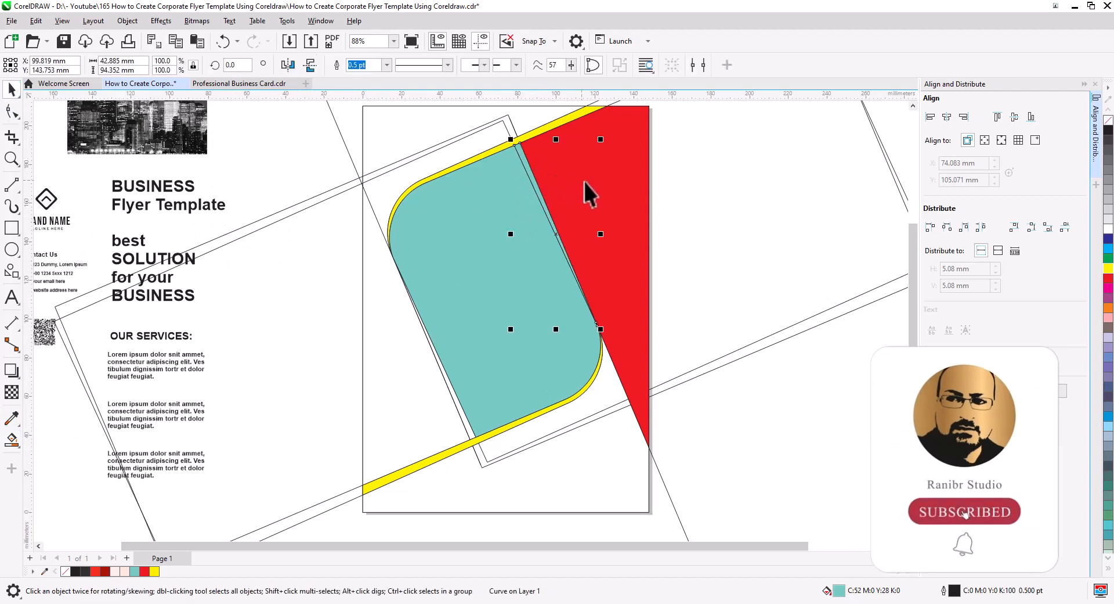
- Try to trim the red shape and the thin sliver beside it against each other
left_click(592, 184)
left_click(519, 135, "shift")
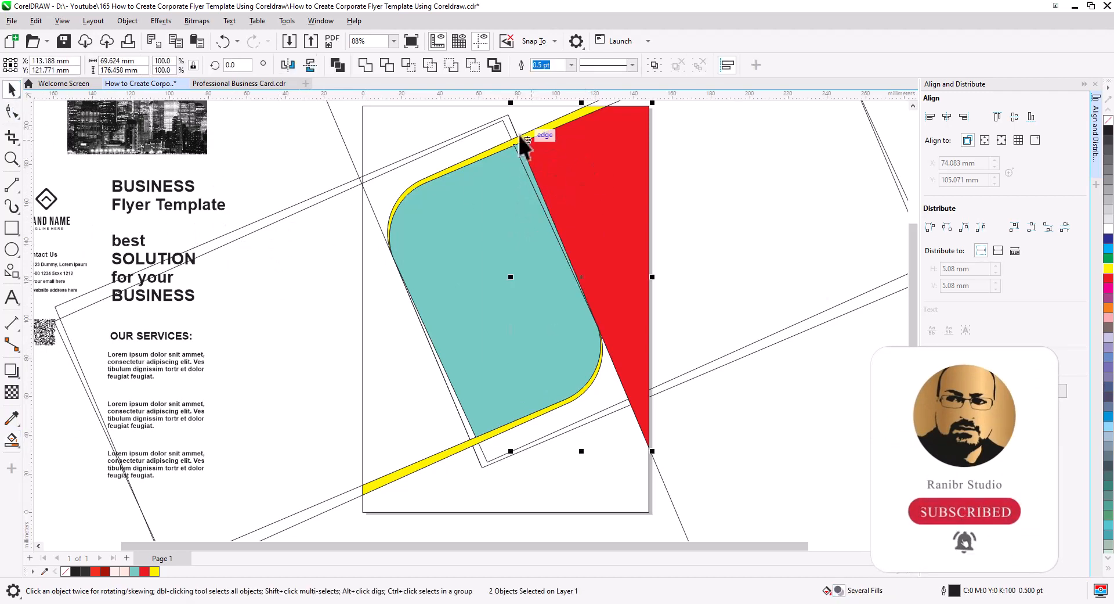
left_click(387, 65)
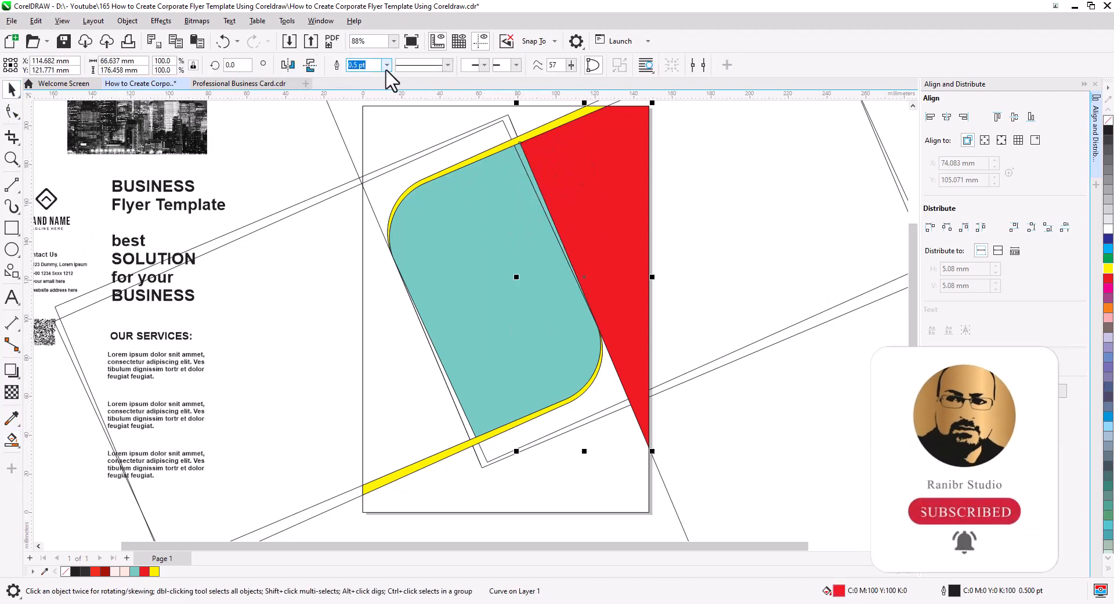
left_click(758, 399)
- Weld the thin sliver beside the central panel to the red shape
left_click(523, 162)
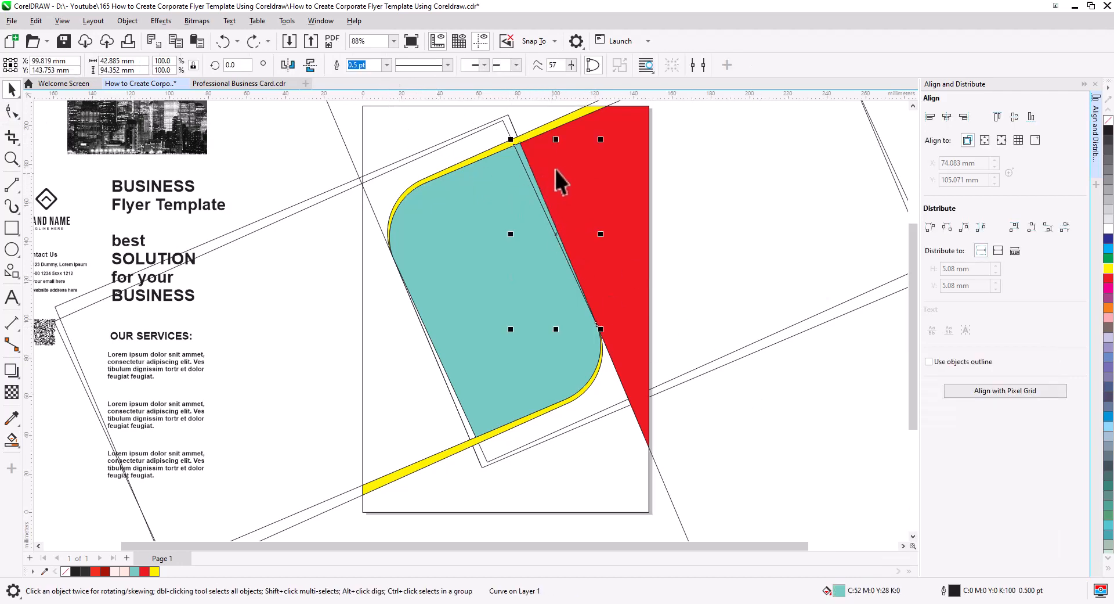
left_click(560, 172, "shift")
left_click(364, 65)
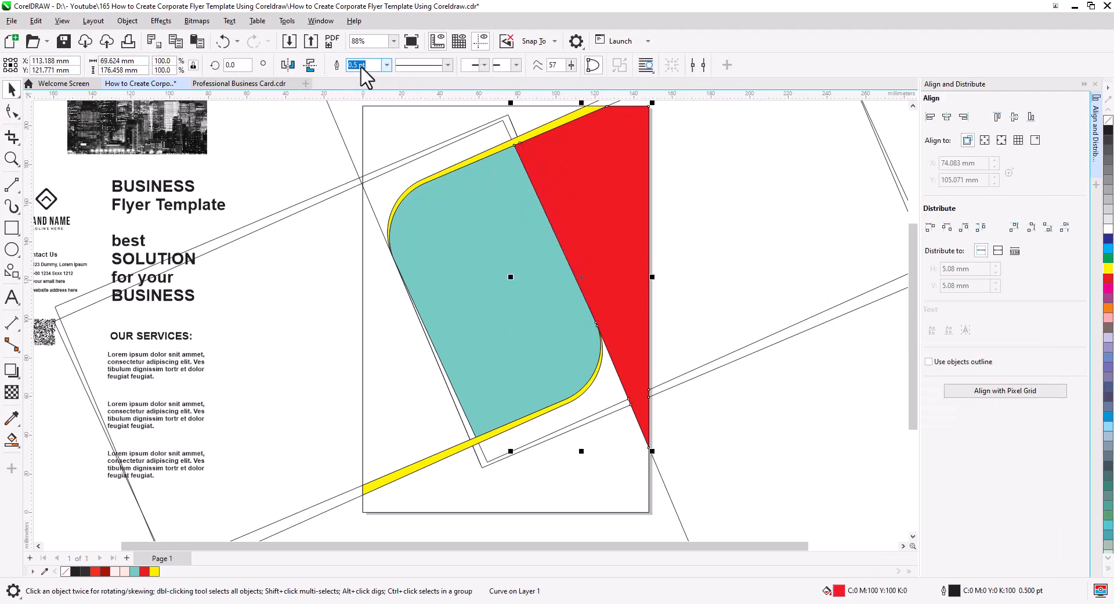
left_click(786, 444)
- Delete the two slanted rectangle outlines reaching past the page's left edge and the slanted line along the red shape
scroll(585, 371, "down", 3)
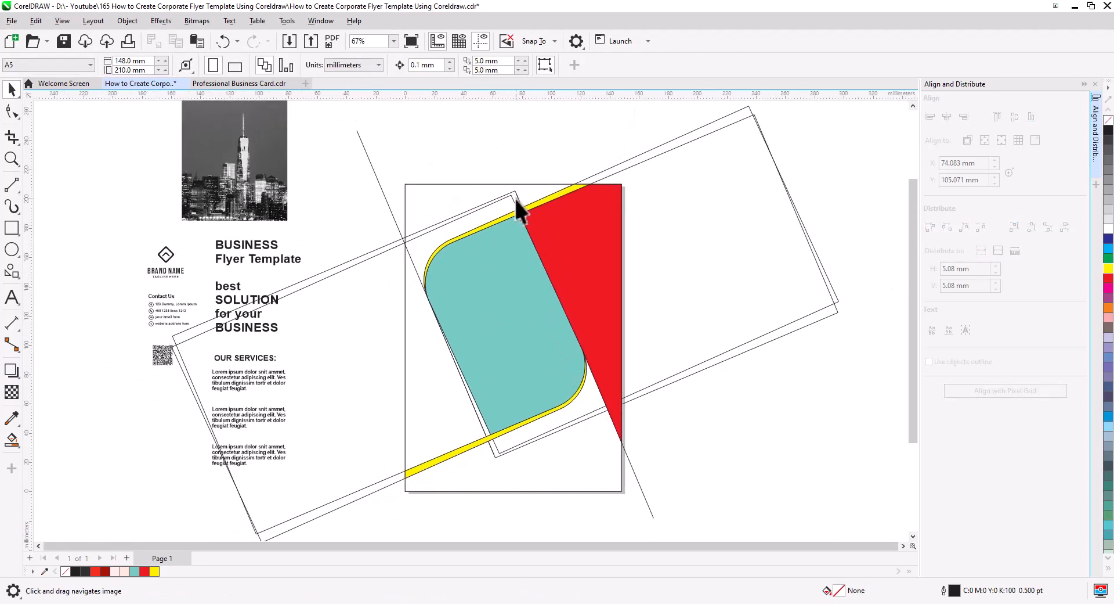
left_click_drag(460, 421, 458, 372)
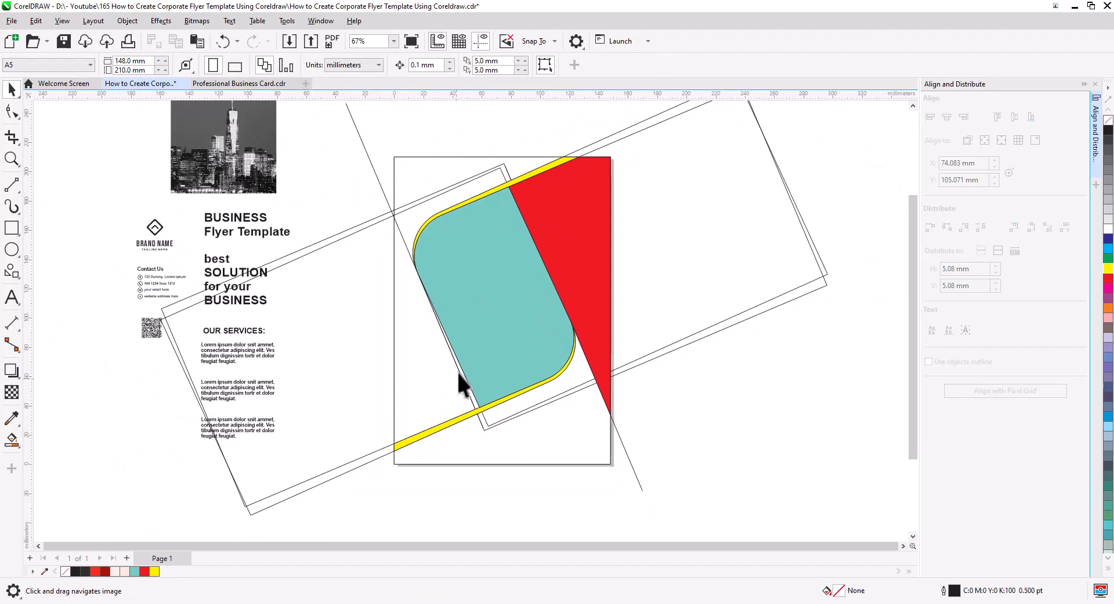
left_click(476, 174)
key("Delete")
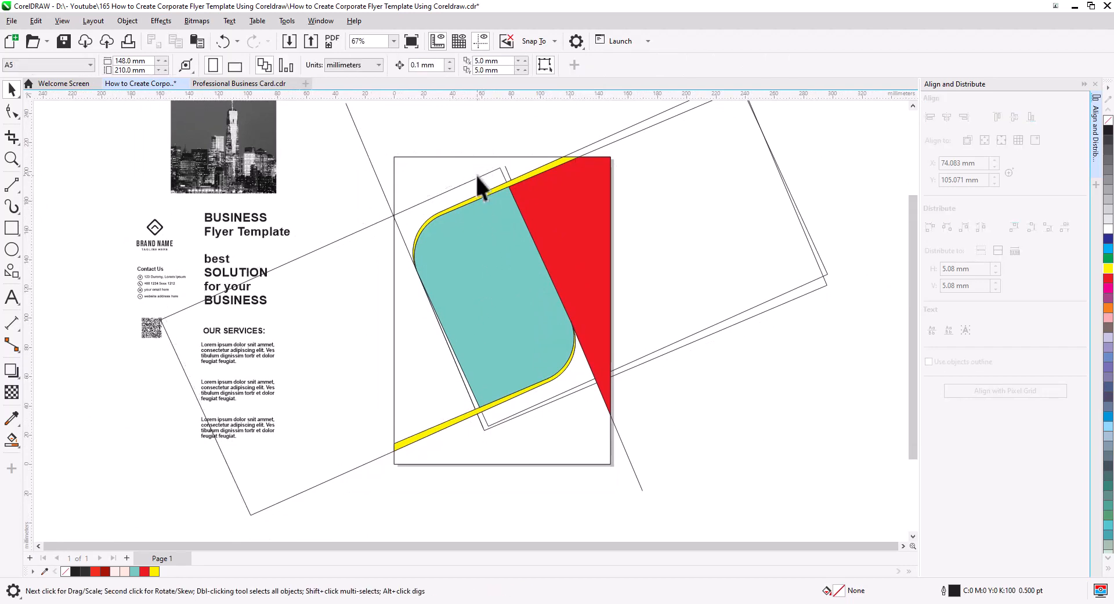
left_click(506, 175)
key("Delete")
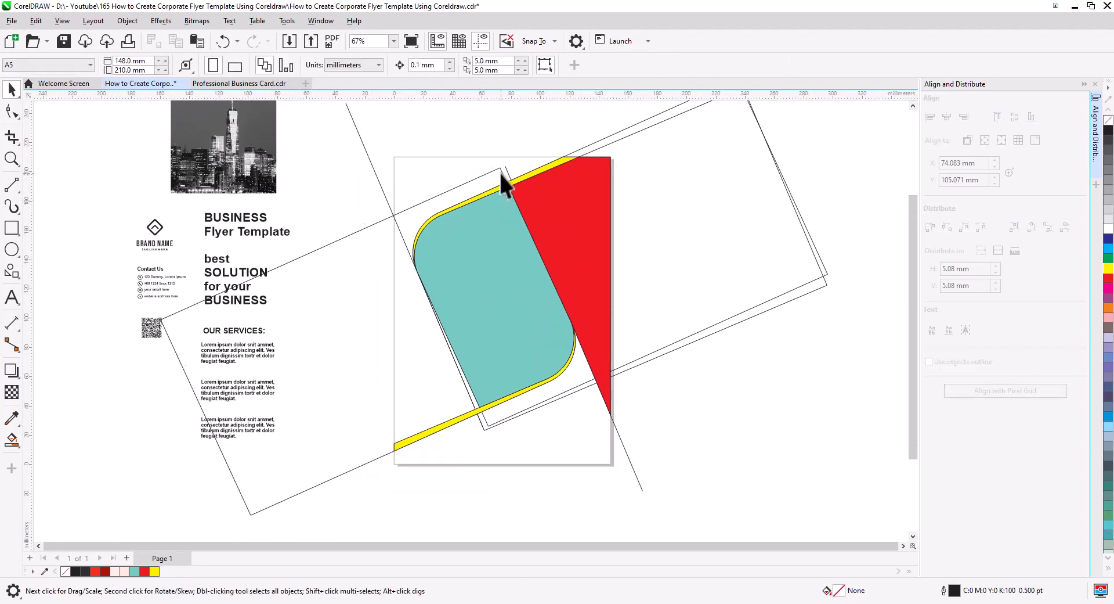
left_click(499, 172)
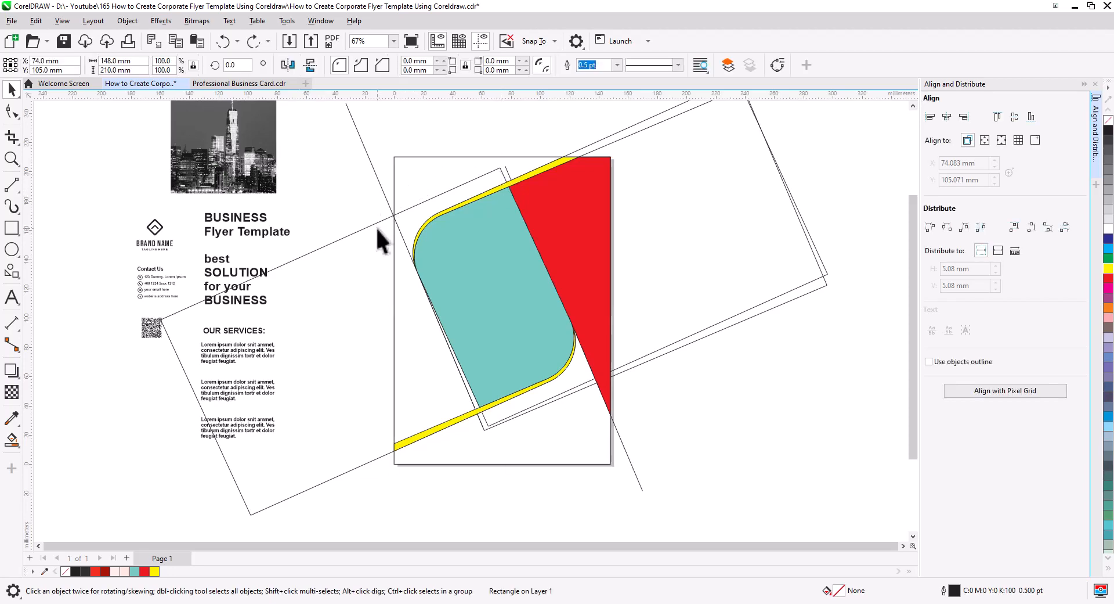
key("Delete")
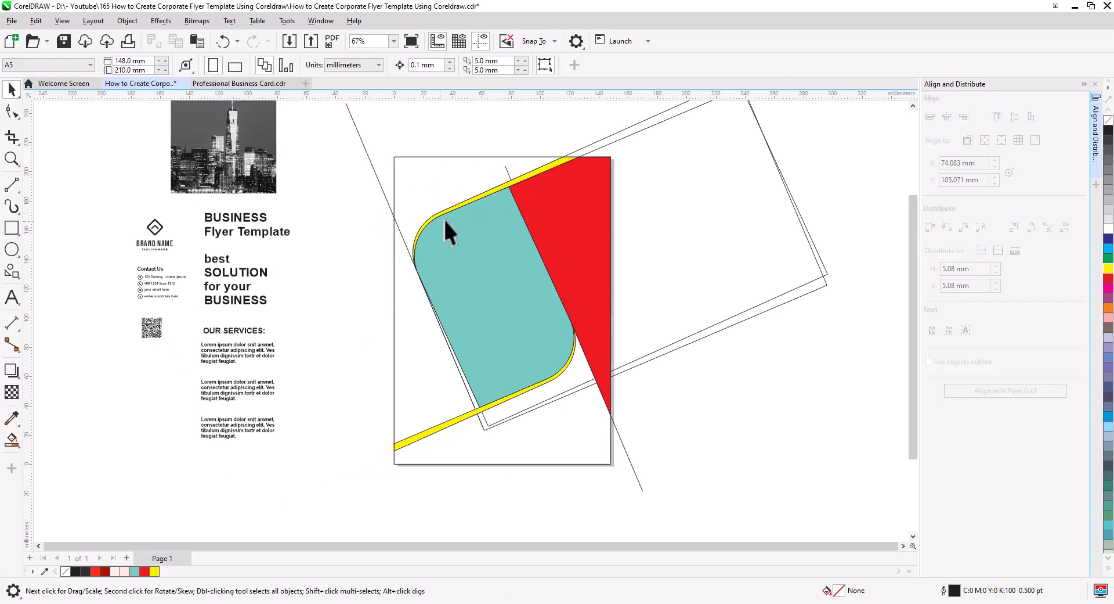
left_click(507, 173)
key("Delete")
- Smart Fill the page's upper-left corner region above the yellow band
left_click(11, 439)
left_click(411, 209)
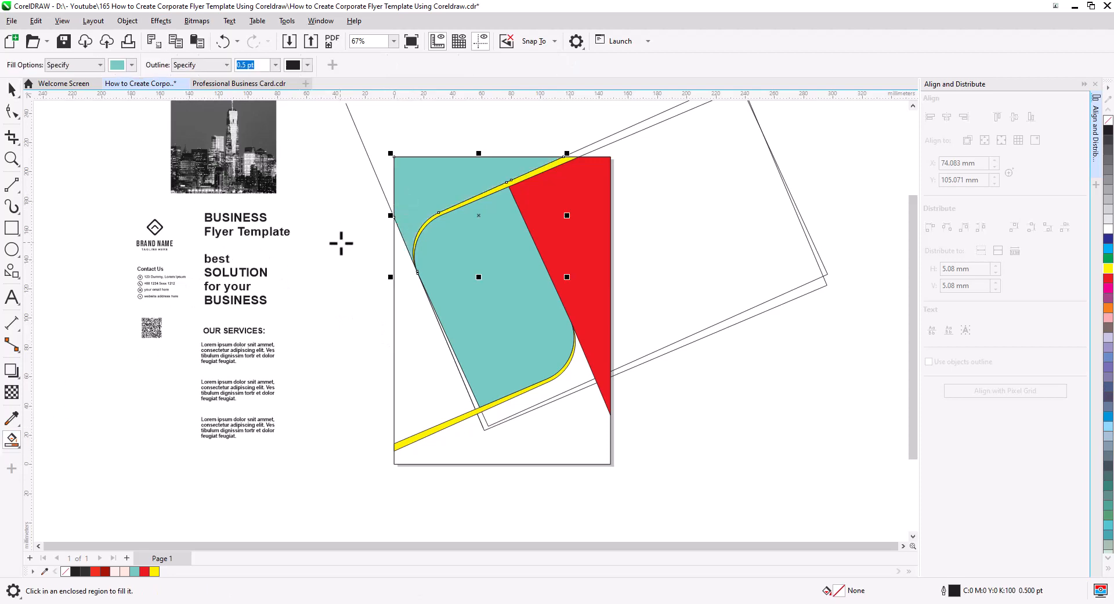
left_click(18, 90)
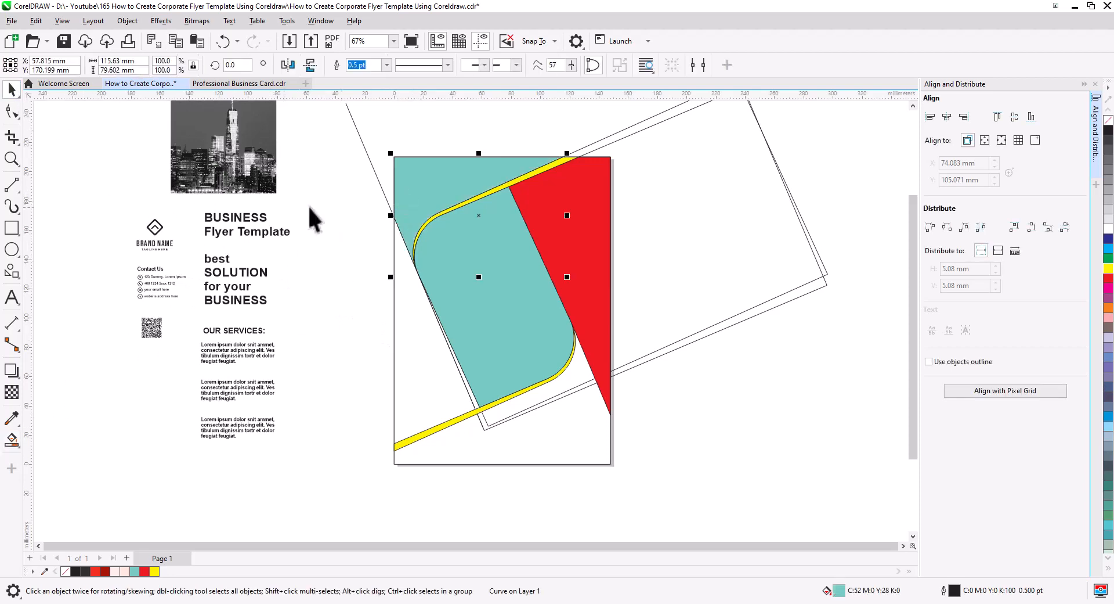
- Delete the two remaining slanted rectangle outlines that extend past the page's right edge
left_click(367, 153)
left_click(548, 401)
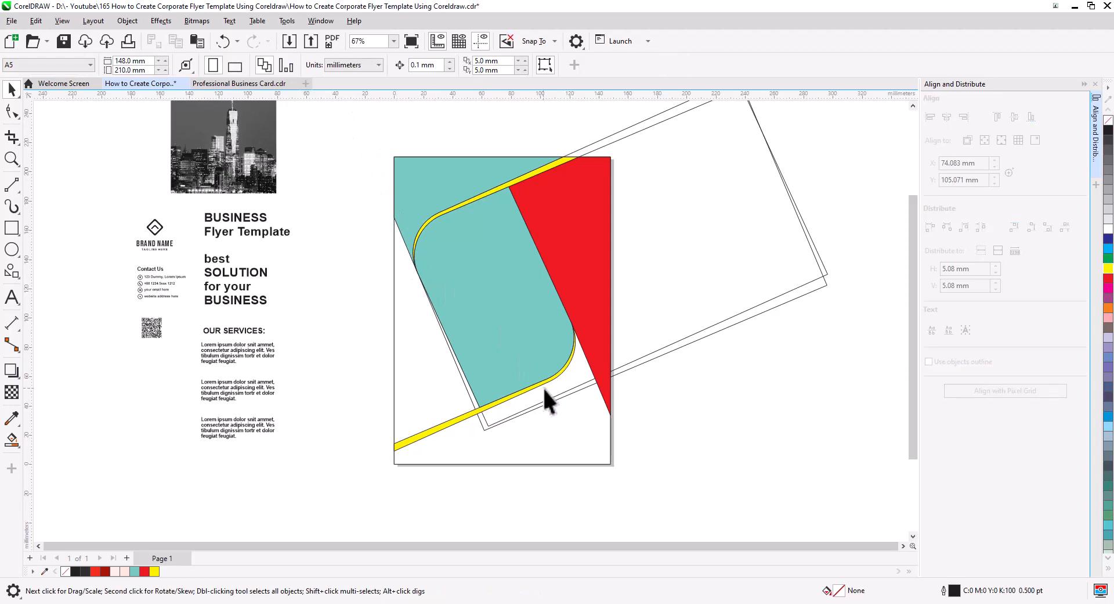
left_click(552, 398)
left_click(553, 394)
left_click(554, 396)
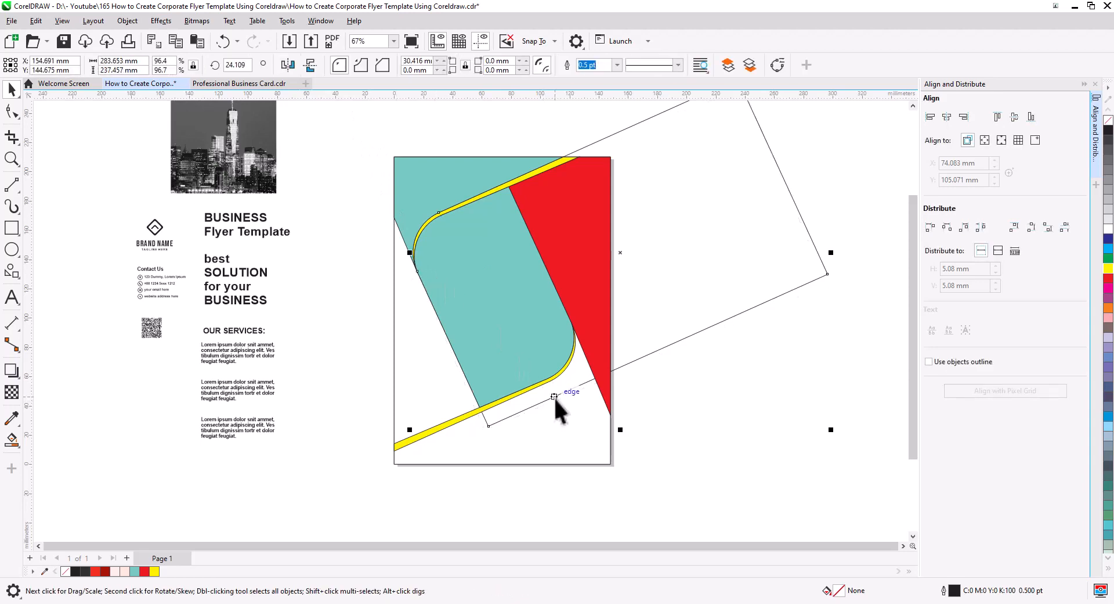
key("Delete")
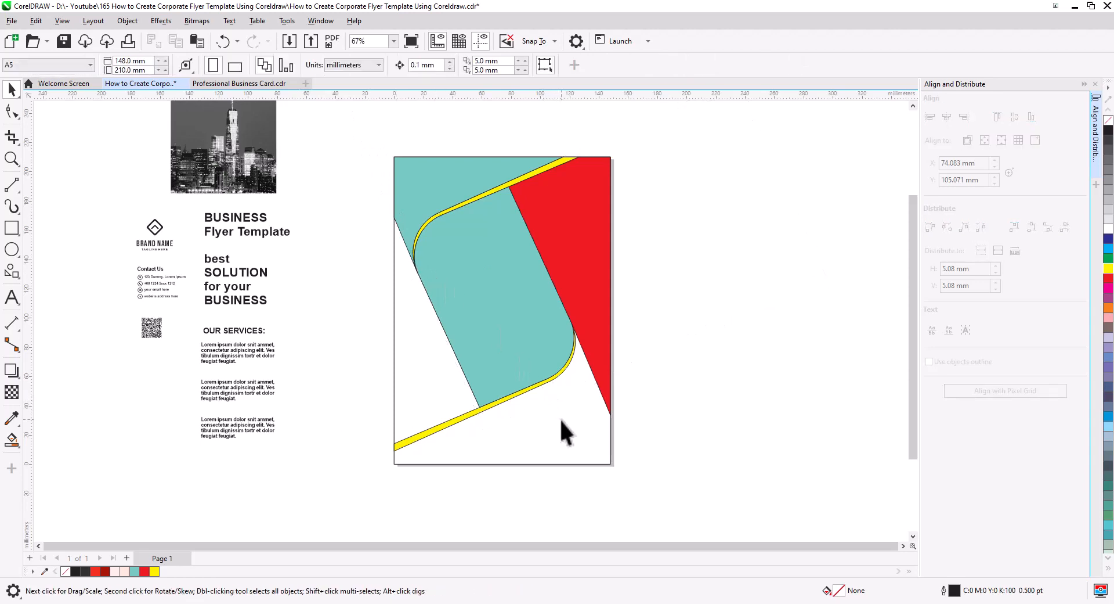
- Smart Fill the page's bottom region below the lower yellow band
left_click(12, 439)
left_click(429, 444)
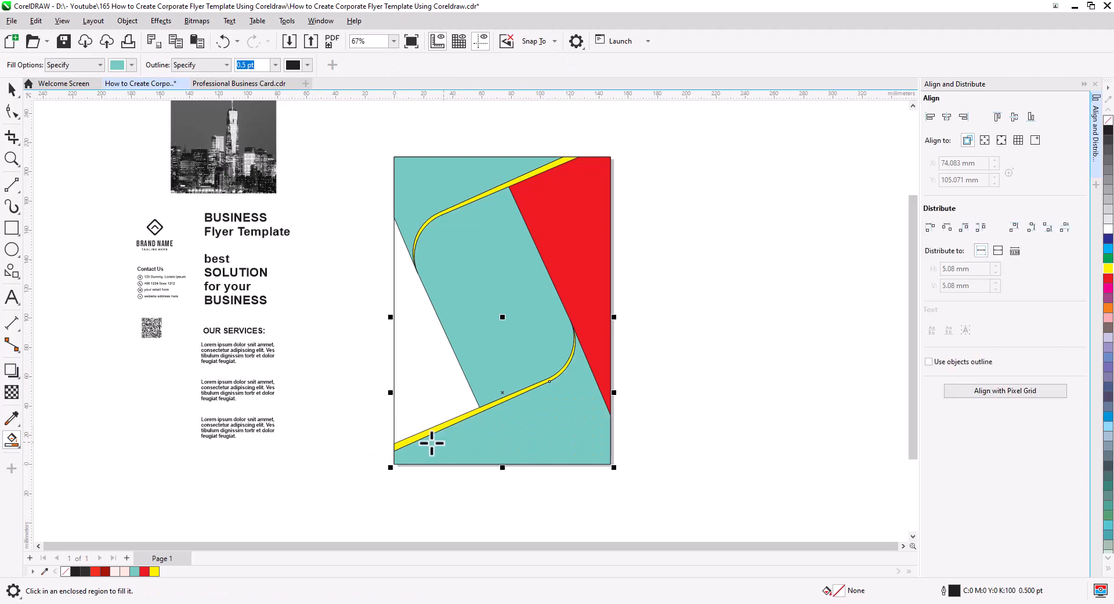
left_click(12, 89)
left_click_drag(706, 447, 754, 445)
left_click(753, 446)
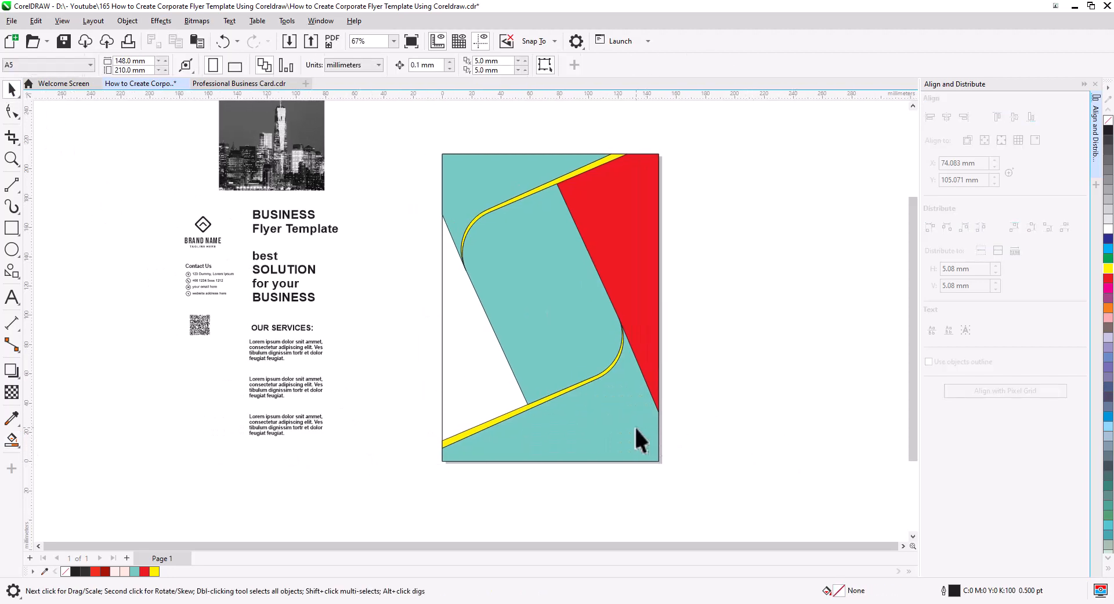
- Weld the teal bottom shape and the teal upper-left corner shape into one object
left_click(636, 426)
left_click(470, 199, "shift")
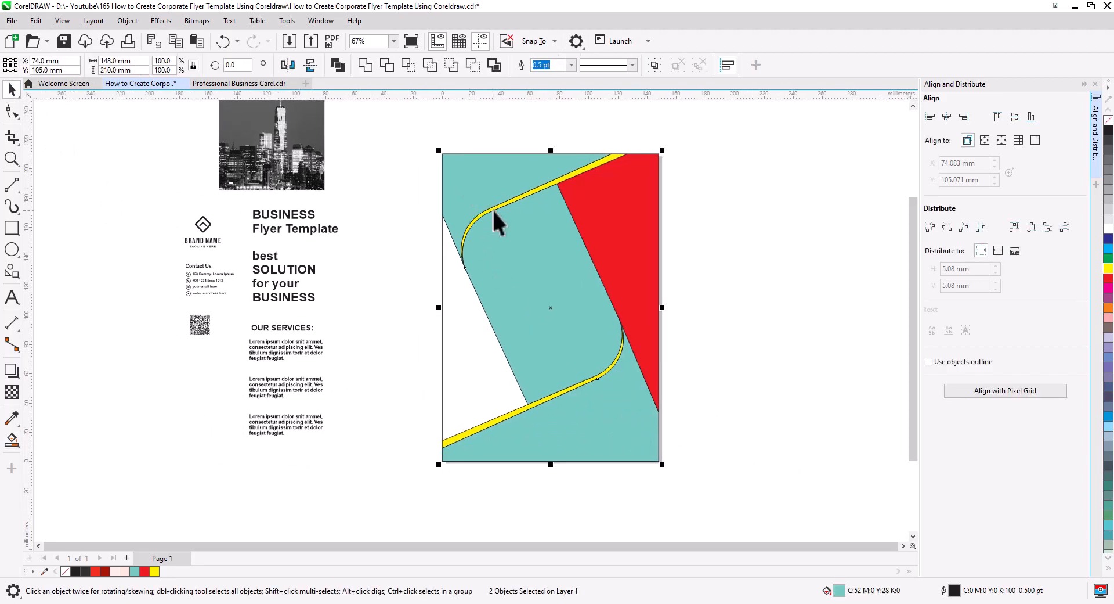
left_click(365, 65)
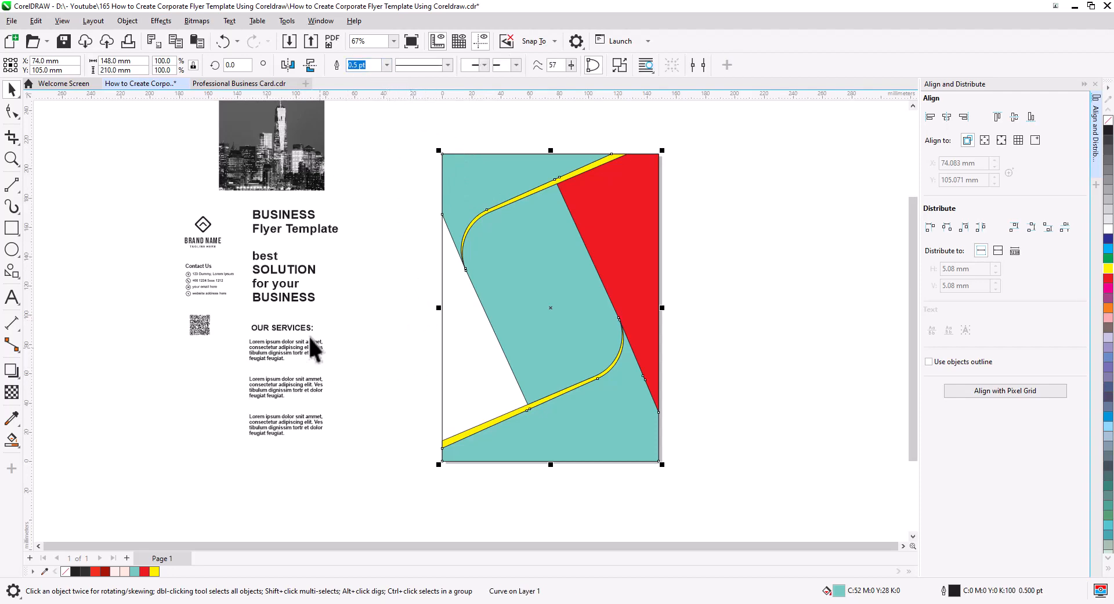
- Fill the welded corner shape with dark red and the central rounded panel with dark grey (#302E2F)
left_click(105, 571)
left_click(776, 289)
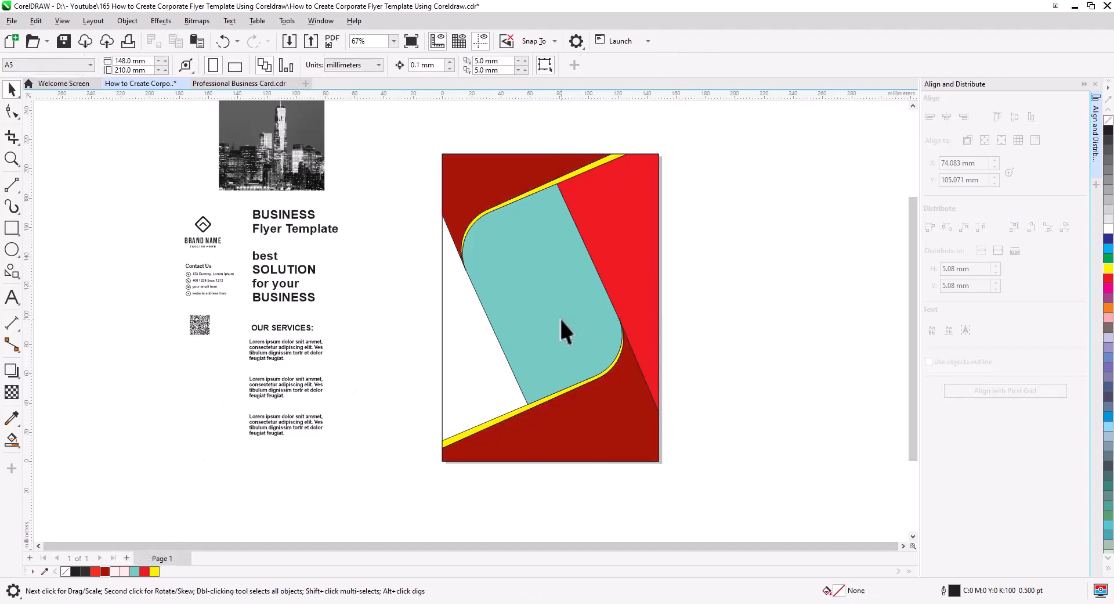
left_click(561, 321)
left_click(85, 571)
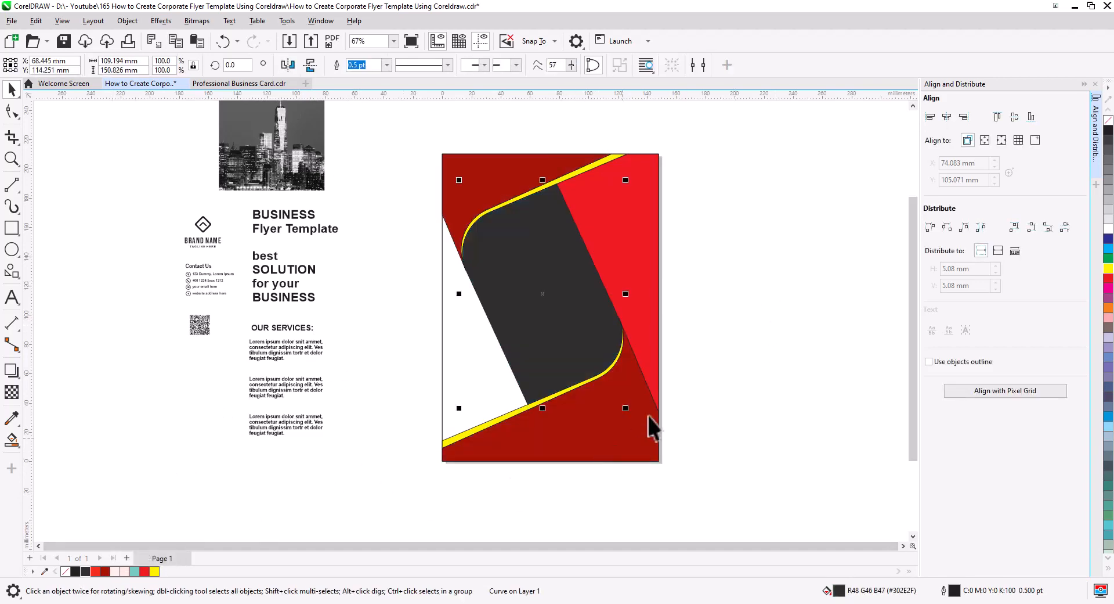
left_click(636, 244)
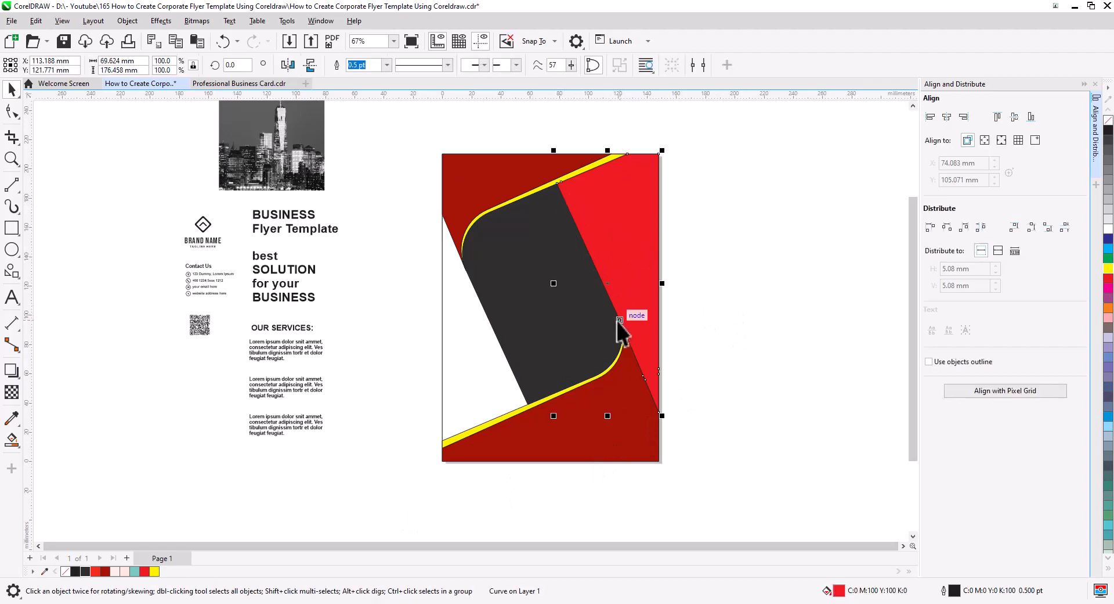
- Enlarge the skyline photo to about 147 × 184 mm and place it behind the red shape at the page's right side
left_click_drag(310, 152, 781, 238)
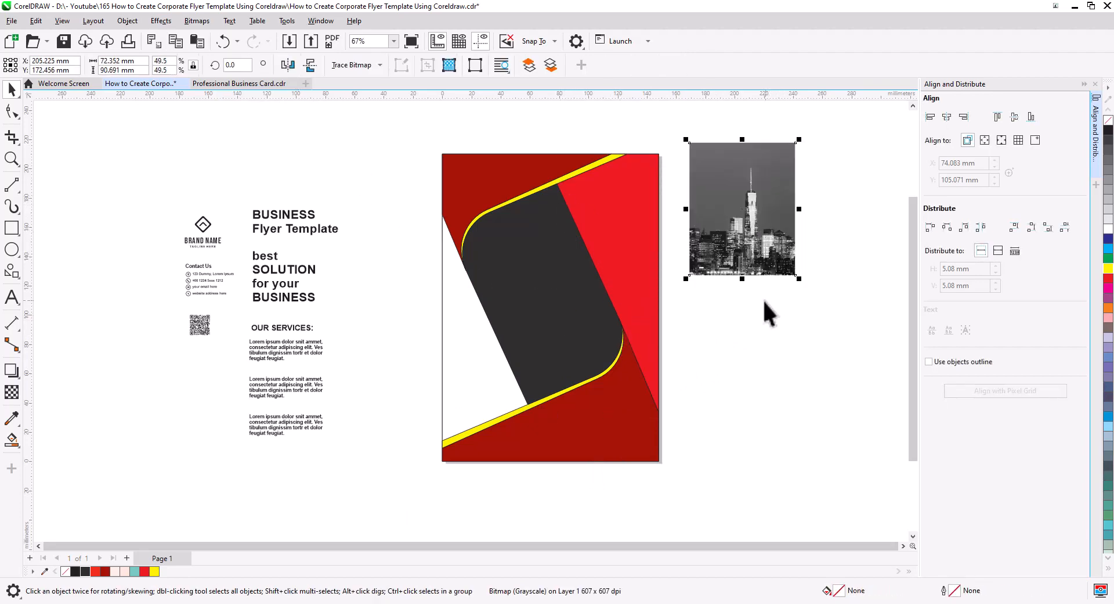
left_click_drag(687, 279, 577, 471)
left_click_drag(709, 356, 605, 361)
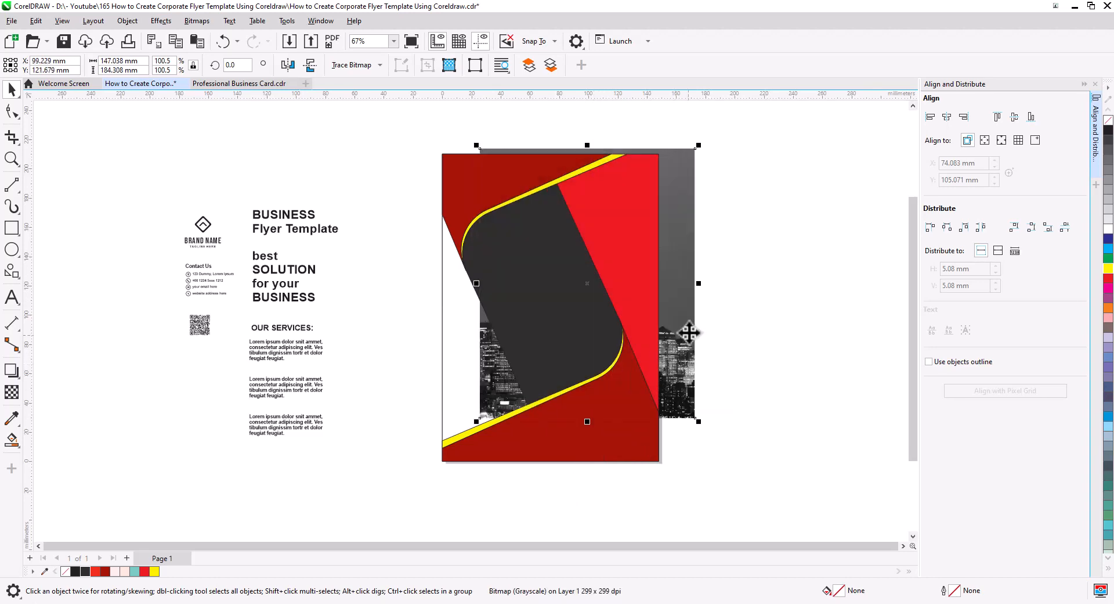
- PowerClip the skyline photo inside the bright red shape at the page's right side
right_click(686, 326)
left_click(738, 372)
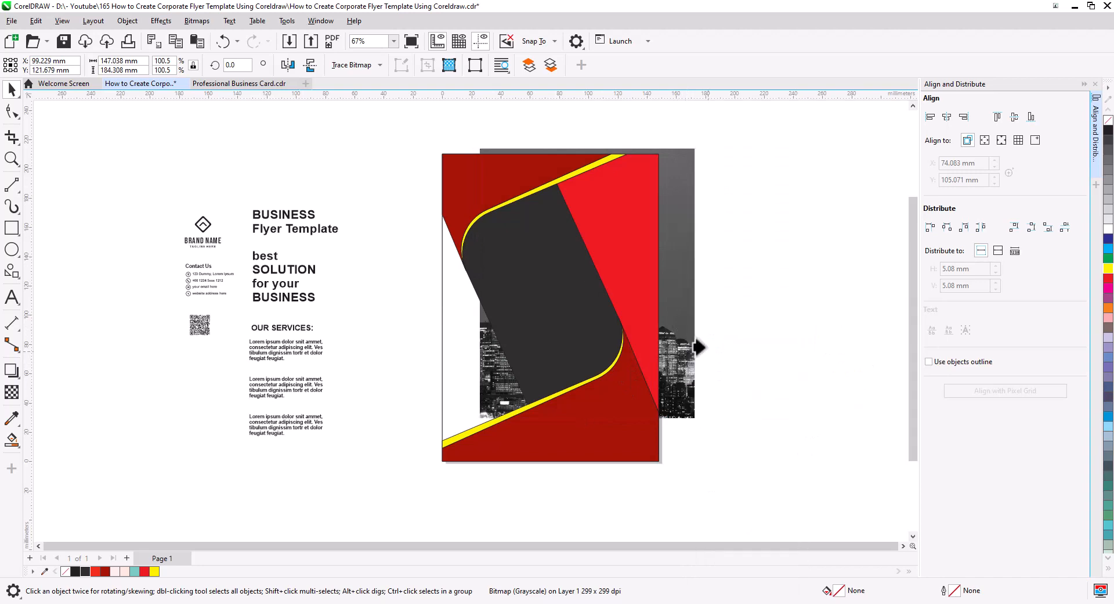
left_click(653, 331)
left_click(743, 329)
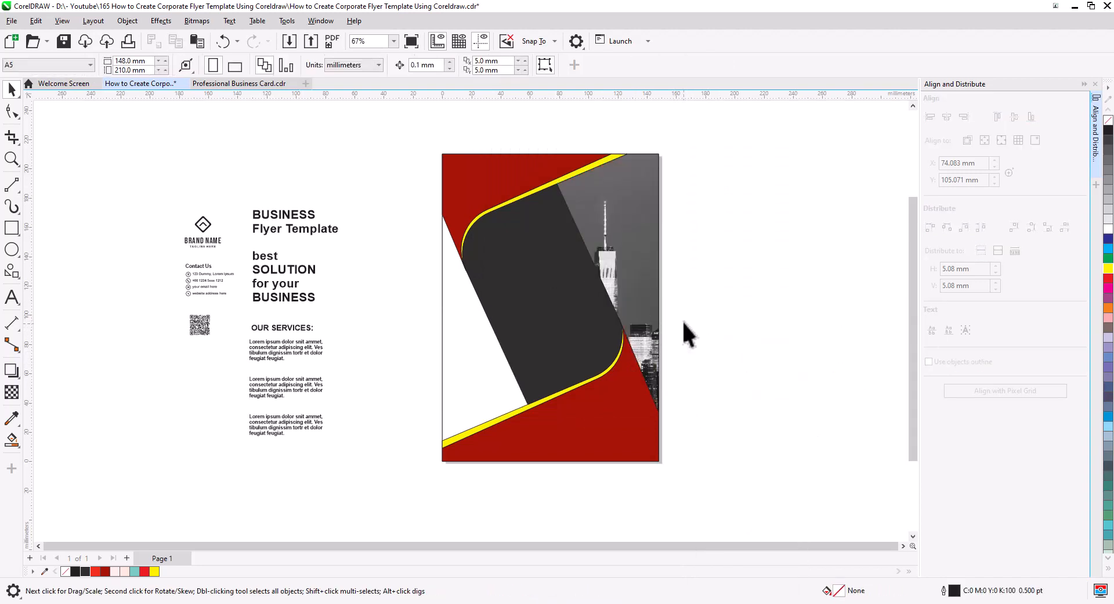
- Edit the PowerClip contents, enlarging the photo to about 175 × 219 mm and positioning the skyscraper within the upper-right frame
left_click(639, 257)
left_click(58, 113)
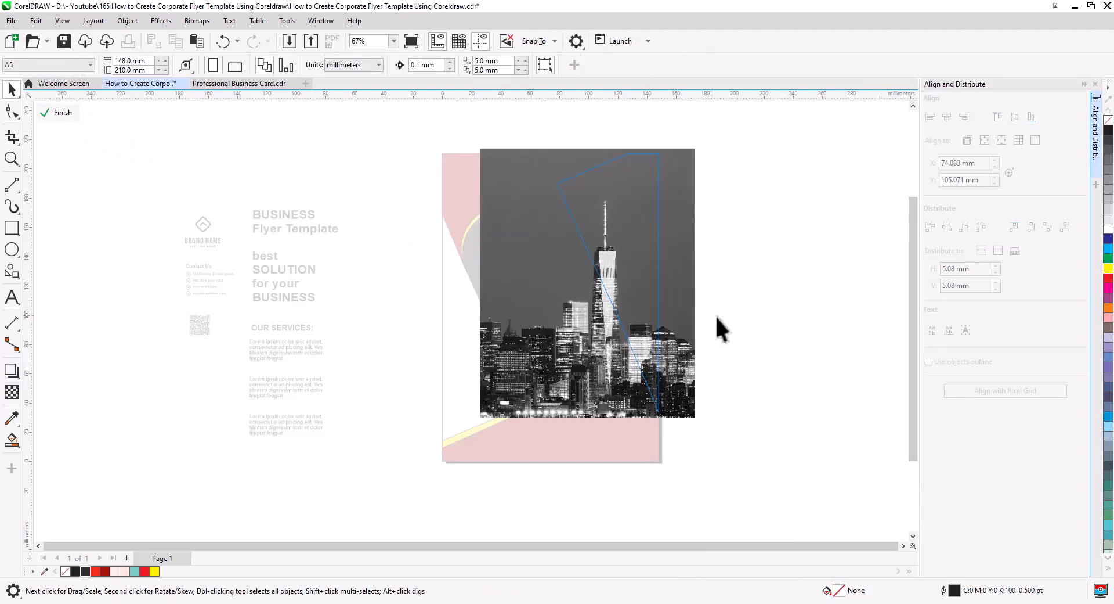
left_click_drag(681, 368, 711, 371)
left_click_drag(512, 139, 455, 79)
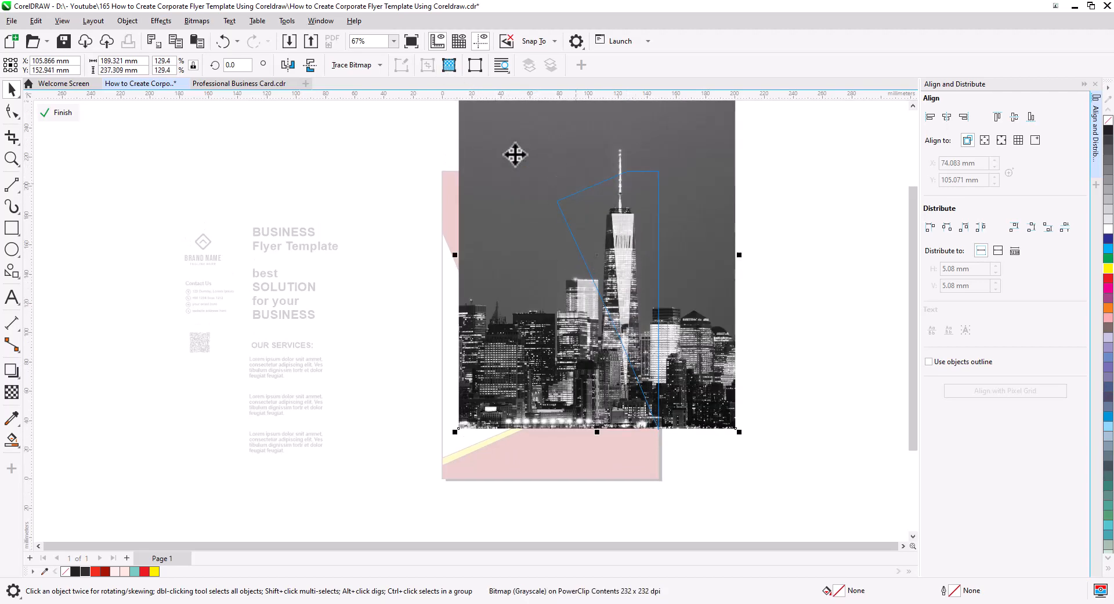
left_click_drag(740, 433, 710, 417)
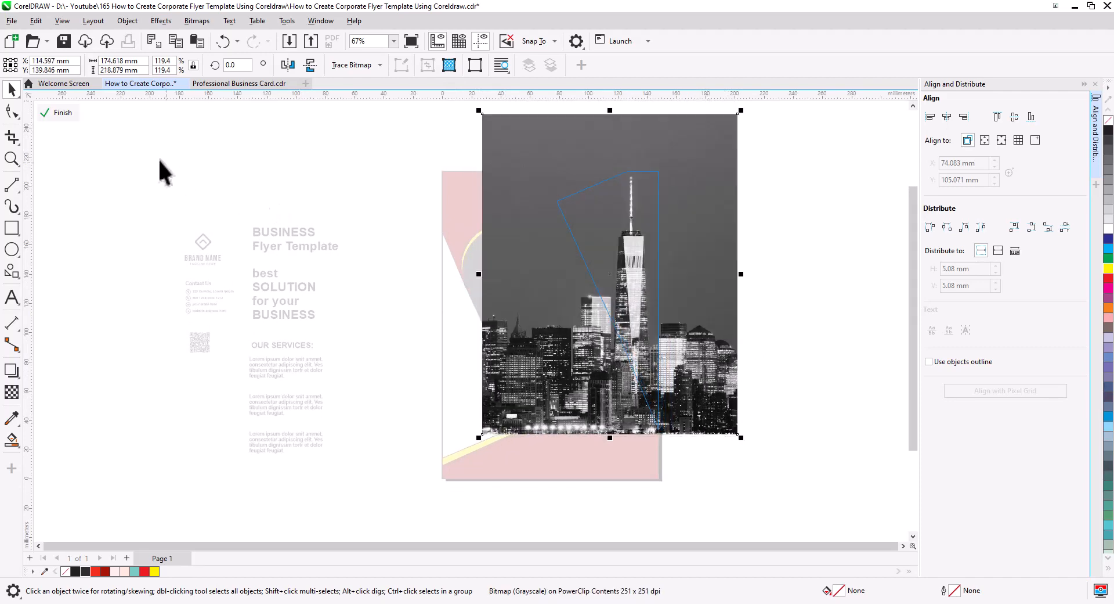
left_click(63, 113)
left_click(713, 312)
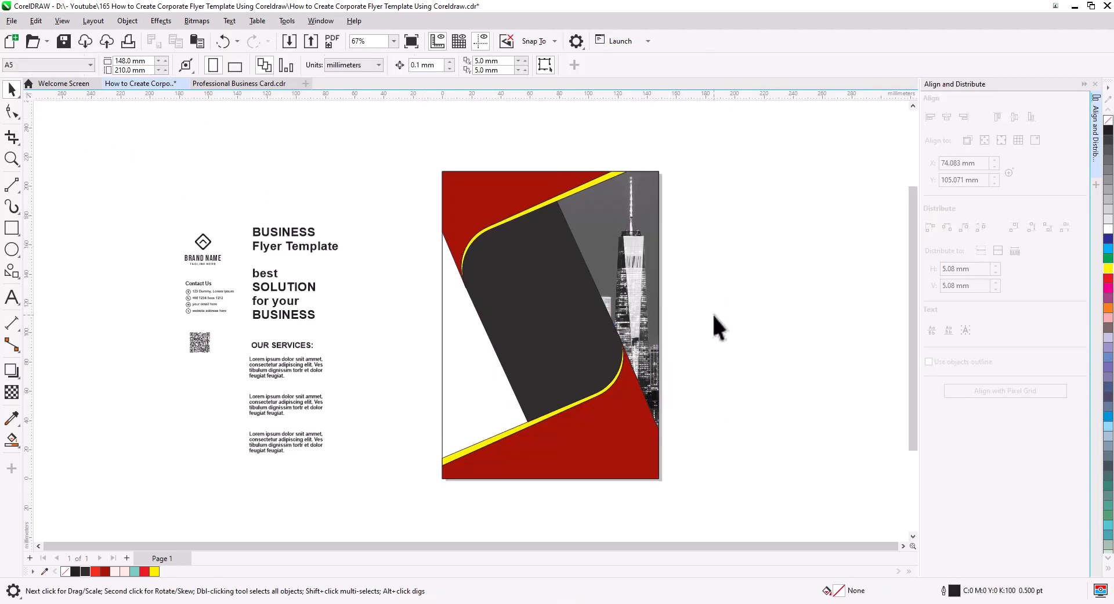
- Apply a linear fountain fill from dark grey to white along the lower yellow band, starting at the page's left edge
scroll(709, 325, "down", 1)
left_click_drag(711, 343, 683, 335)
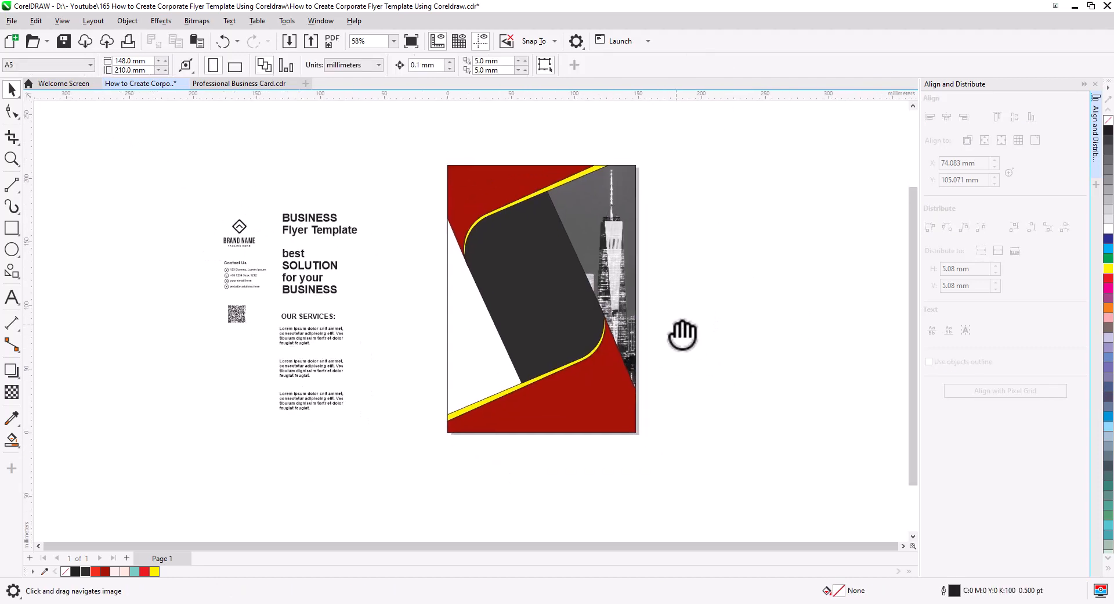
left_click(480, 406)
scroll(386, 453, "up", 2)
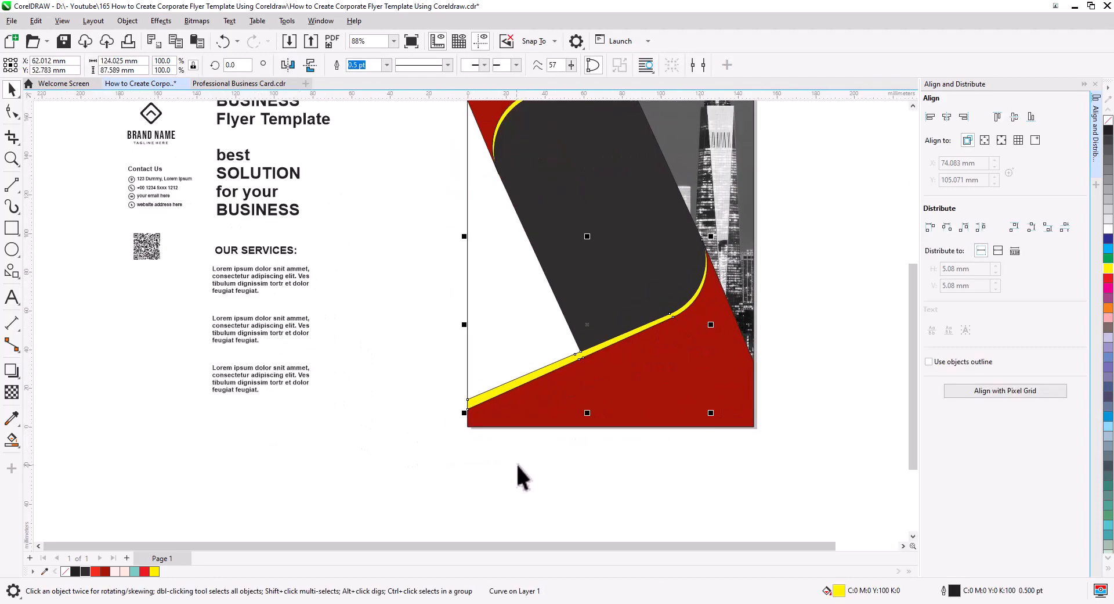
left_click(12, 440)
left_click(65, 441)
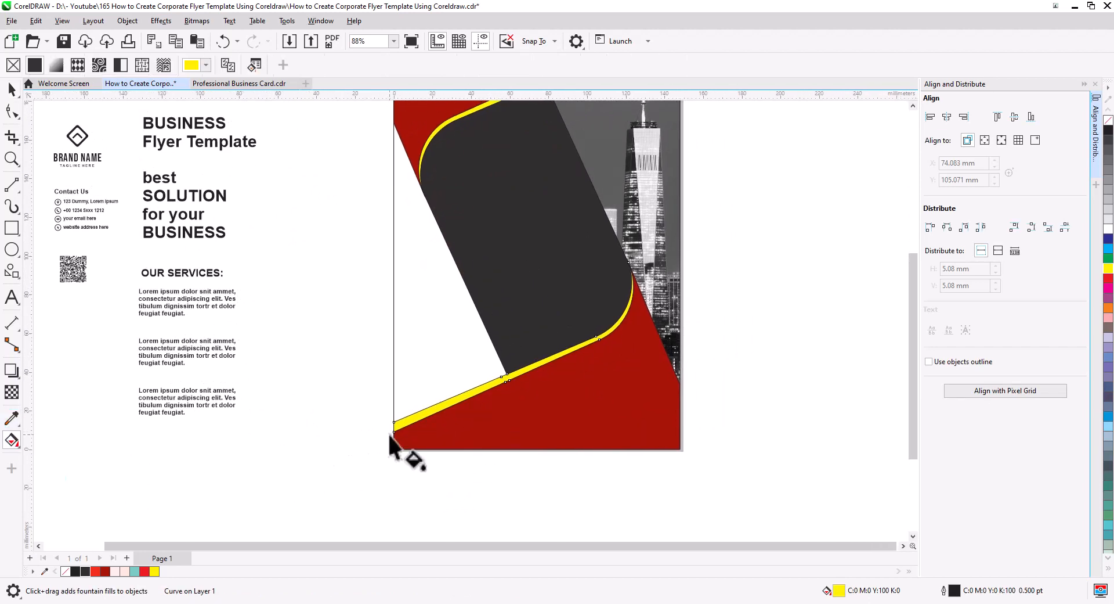
left_click_drag(389, 430, 591, 343)
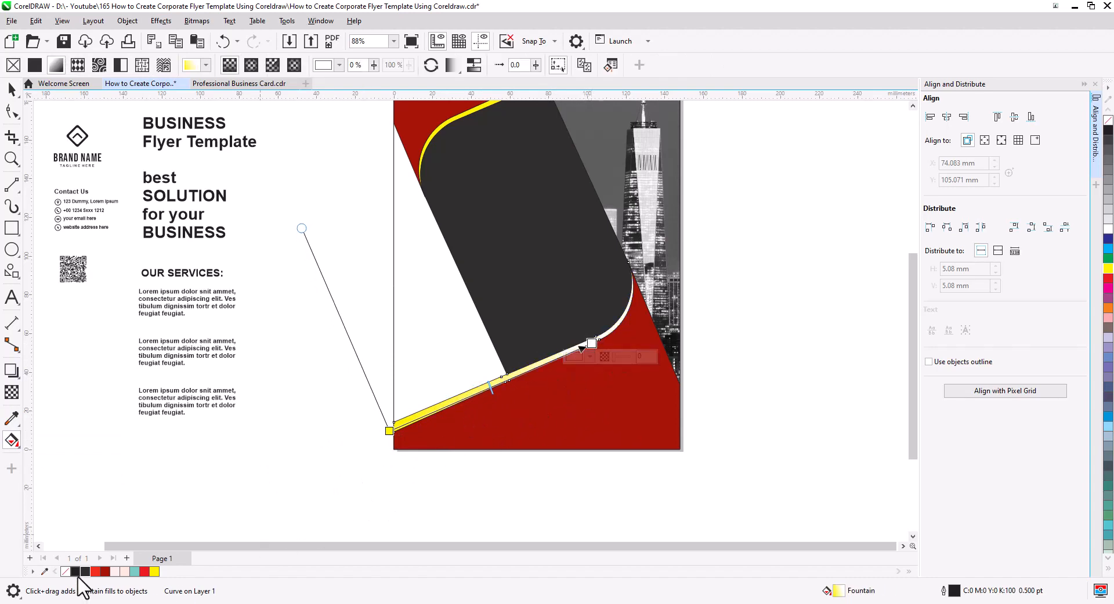
left_click_drag(390, 432, 390, 432)
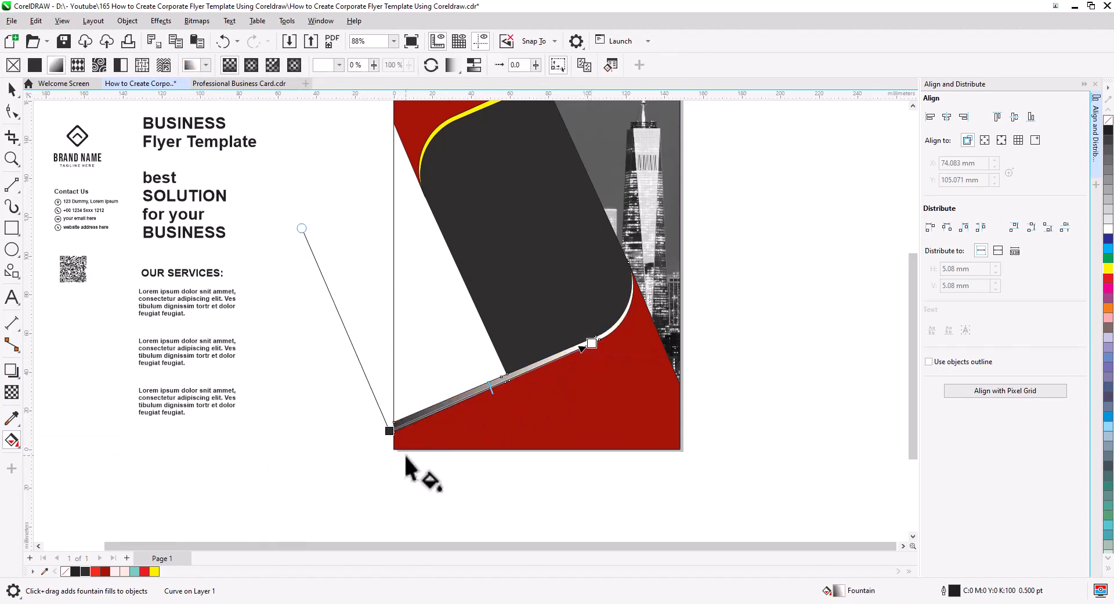
- Adjust the lower band's fountain fill so dark grey starts near the panel's bottom corner and white ends at its rounded corner
left_click_drag(591, 343, 630, 307)
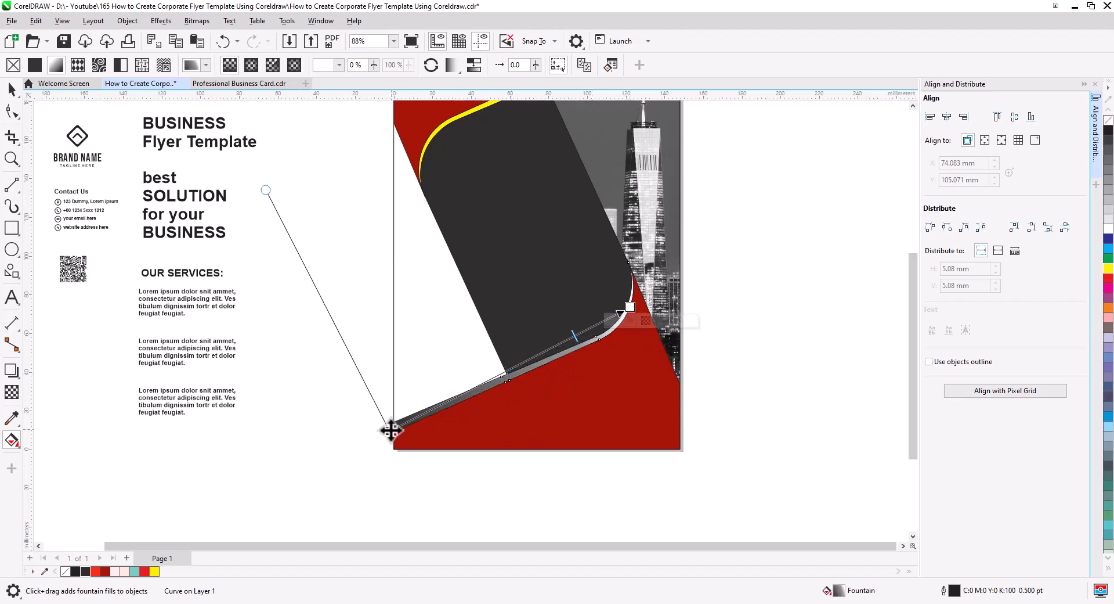
left_click_drag(390, 430, 519, 370)
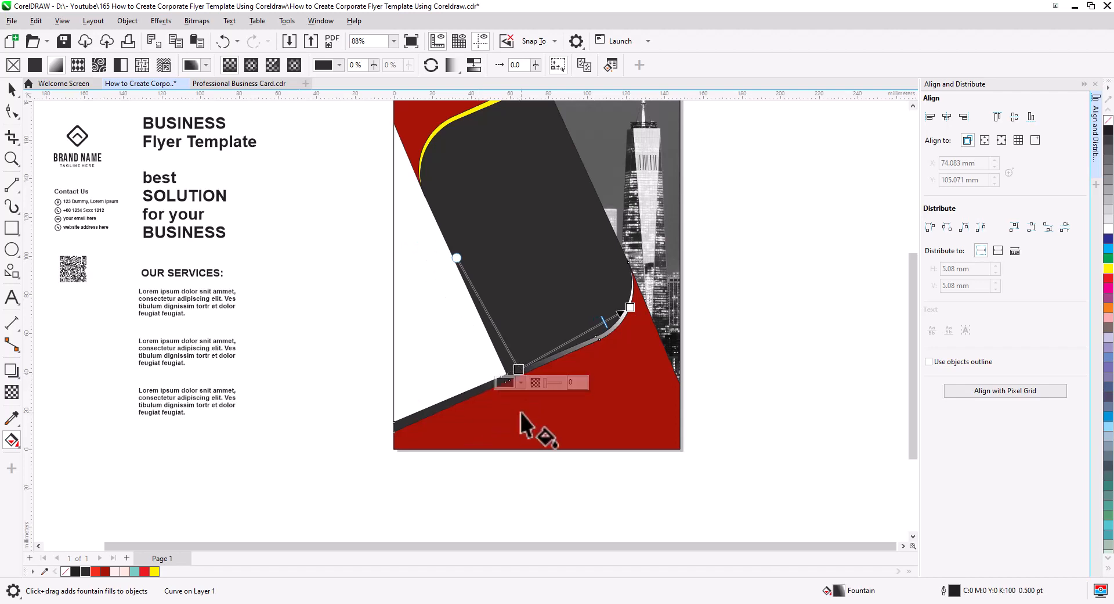
mouse_move(630, 307)
left_mouse_down()
mouse_move(652, 283)
mouse_move(628, 297)
left_mouse_up()
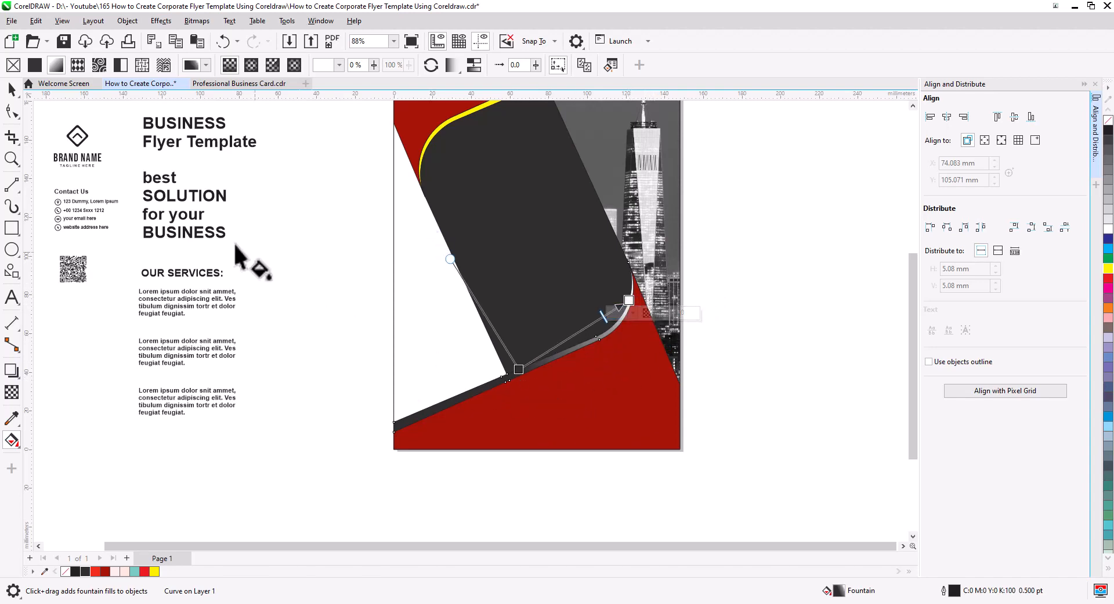
left_click(11, 89)
- Copy only the fill property from the lower gradient band to the upper yellow band
scroll(393, 333, "down", 2)
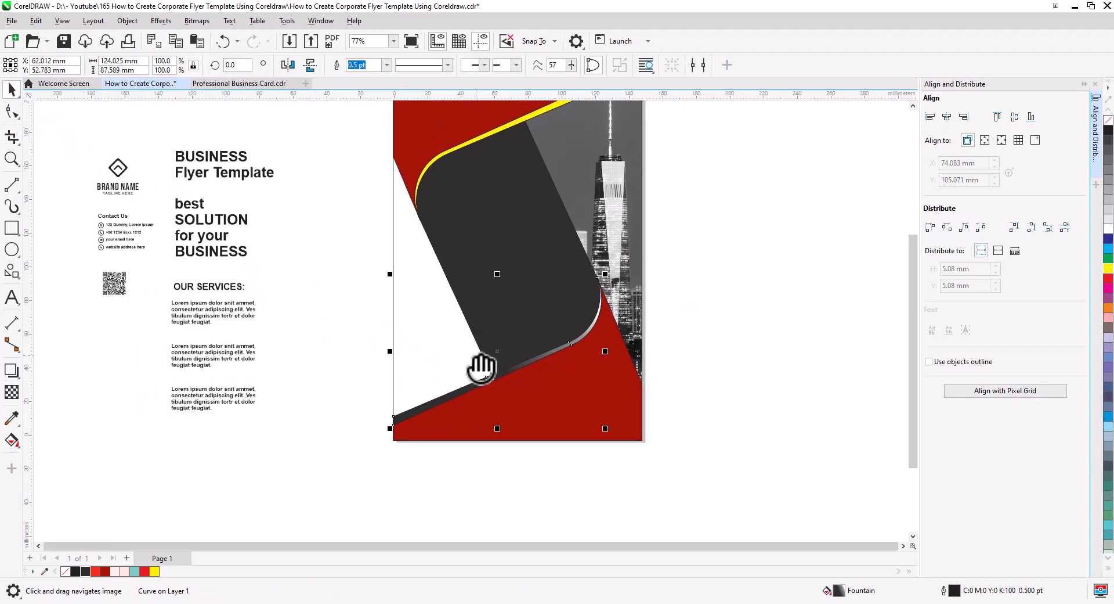
left_click(661, 316)
left_click(535, 191)
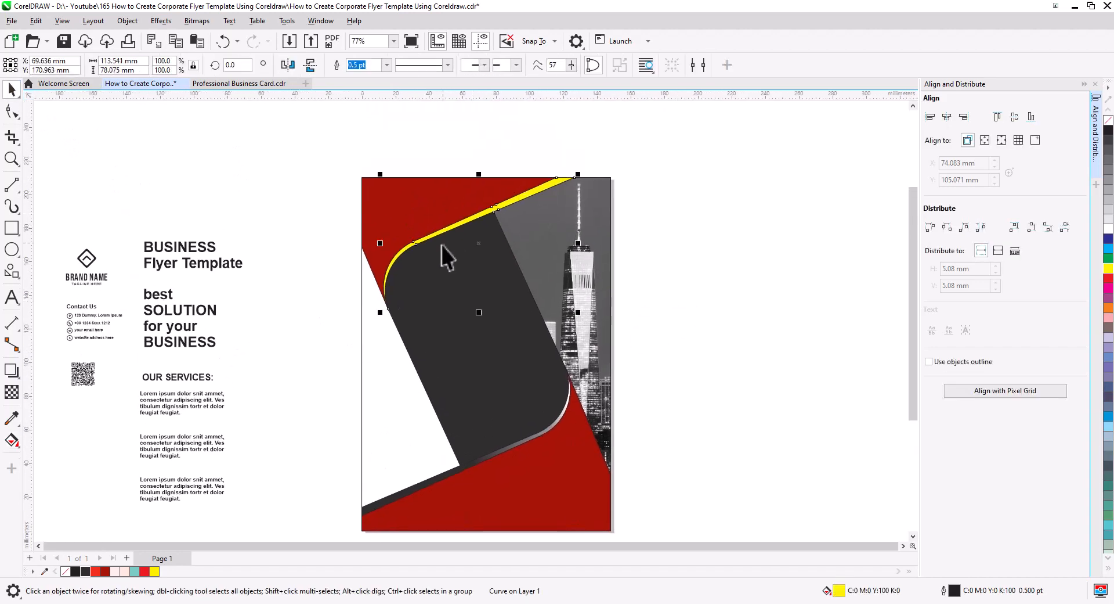
left_click(36, 20)
left_click(66, 132)
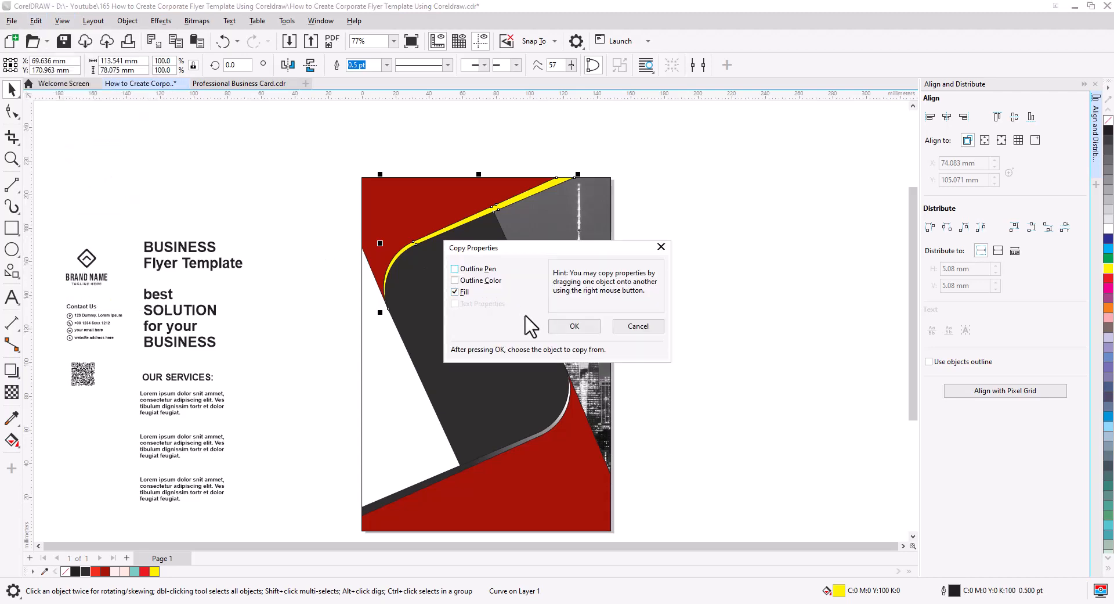
left_click(575, 326)
left_click(379, 493)
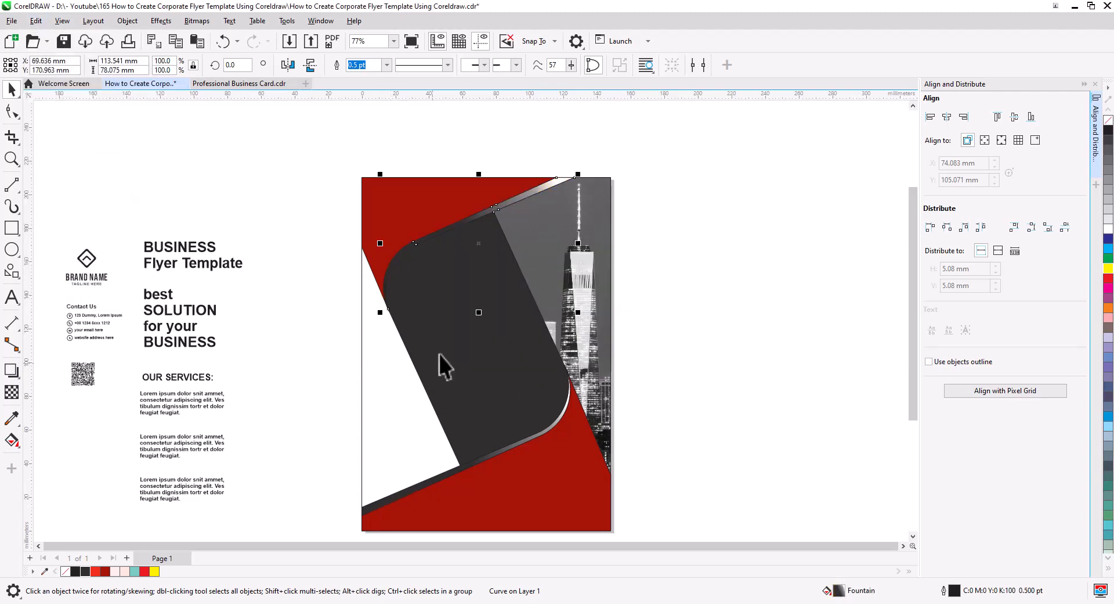
- Reverse the upper band's fountain fill so it runs from dark grey near the panel's top to white at its left rounded corner
left_click(12, 439)
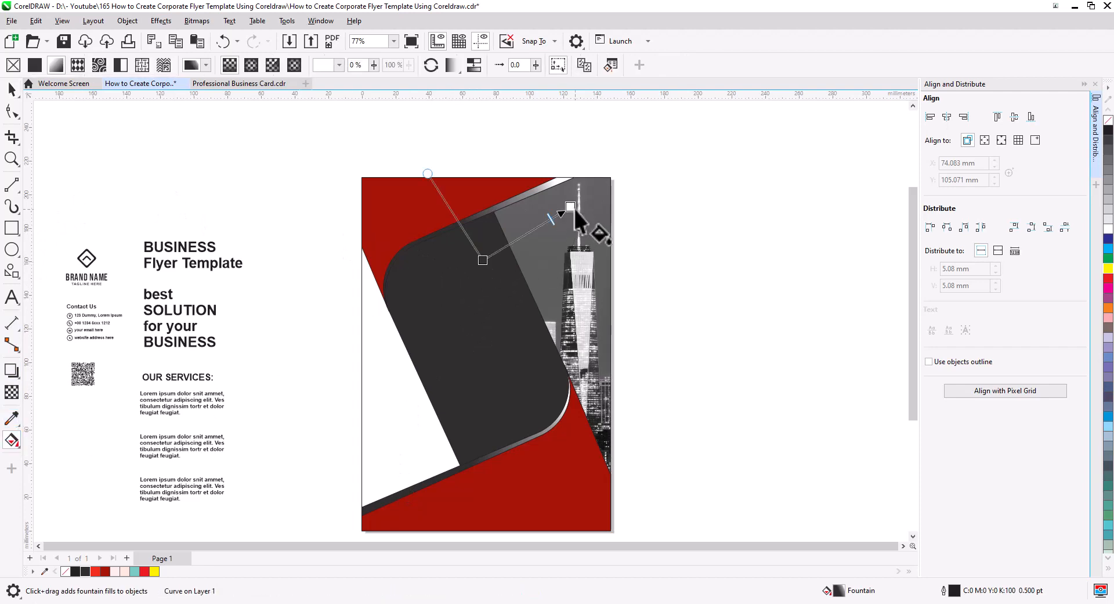
left_click_drag(570, 205, 386, 307)
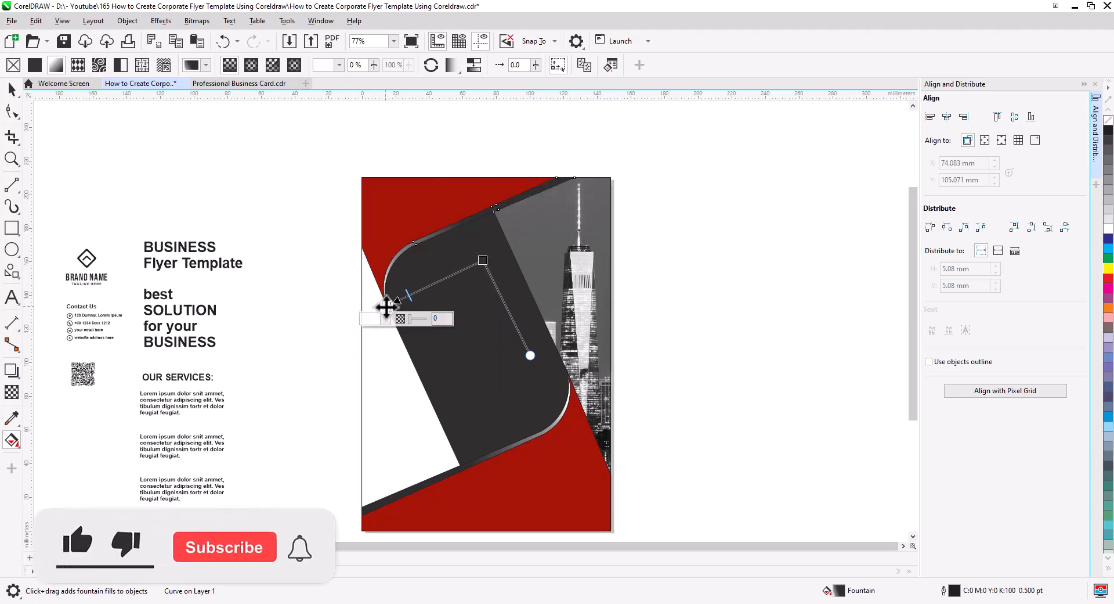
mouse_move(482, 259)
left_mouse_down()
mouse_move(494, 245)
mouse_move(484, 239)
left_mouse_up()
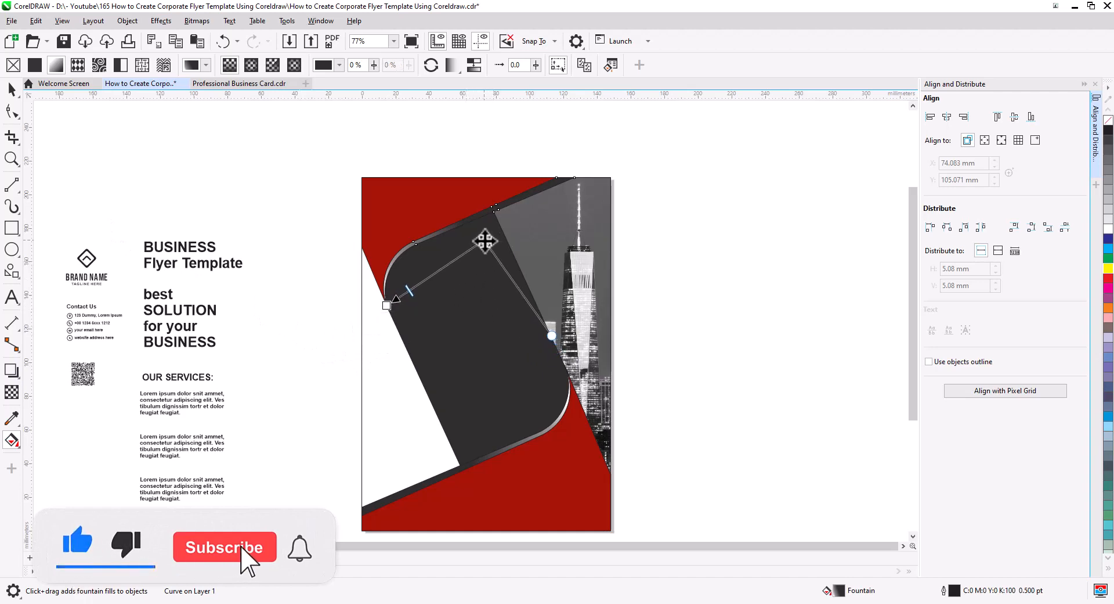
left_click_drag(386, 305, 395, 287)
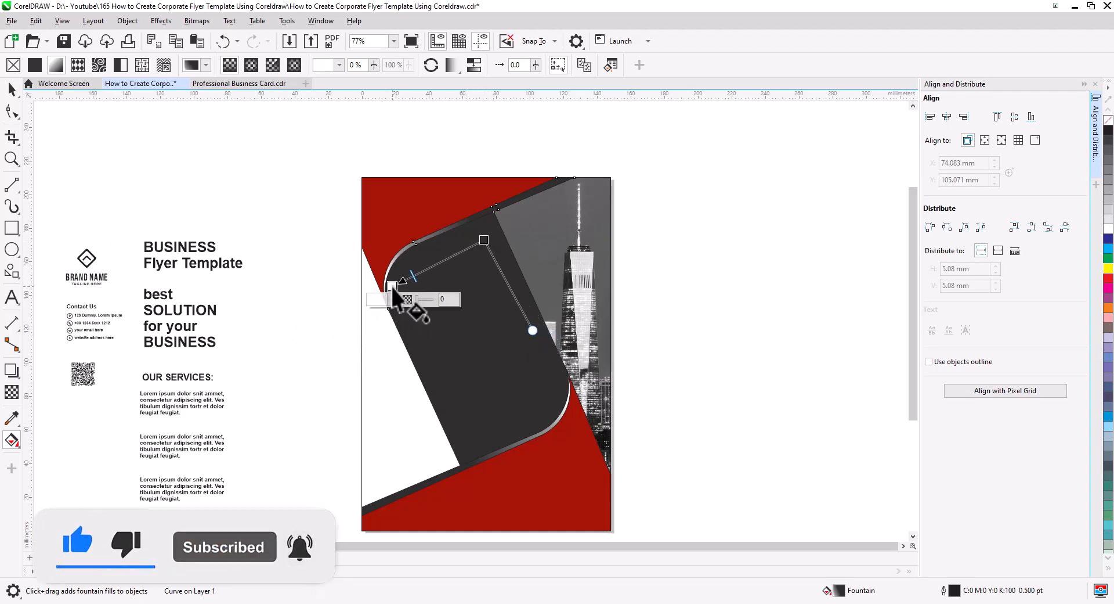
left_click(9, 91)
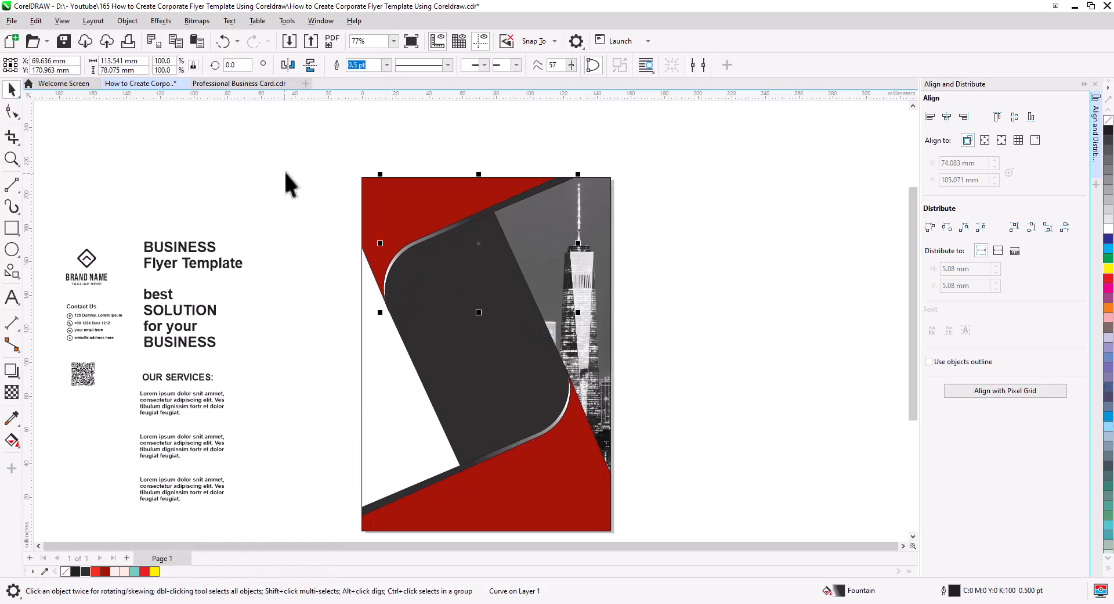
- Remove the outlines from all the flyer's background shapes on the page
left_click(283, 170)
scroll(403, 275, "down", 2)
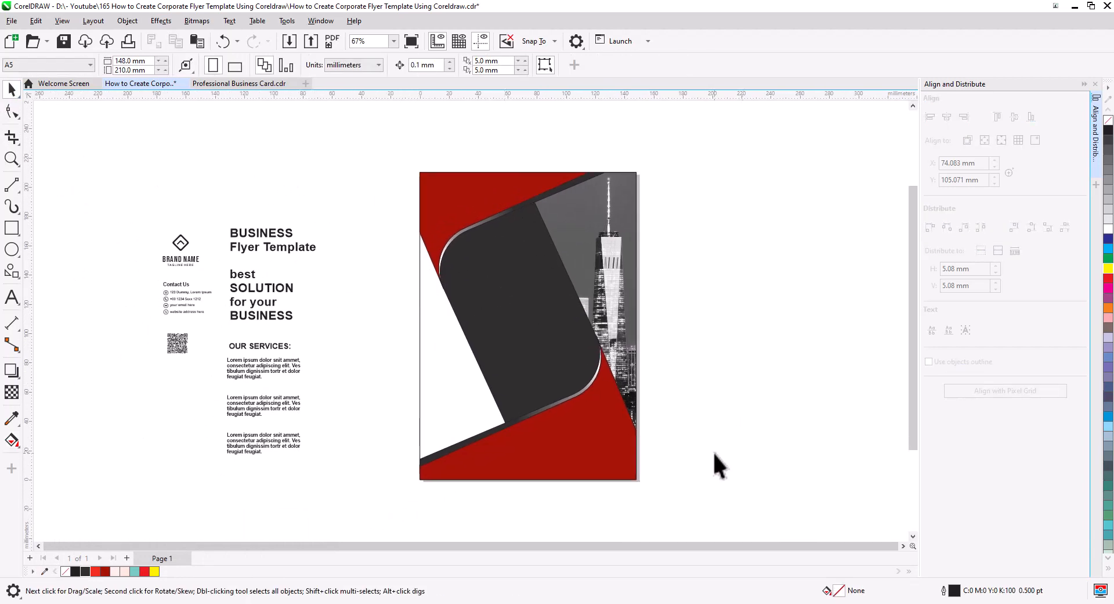
left_click_drag(385, 145, 384, 146)
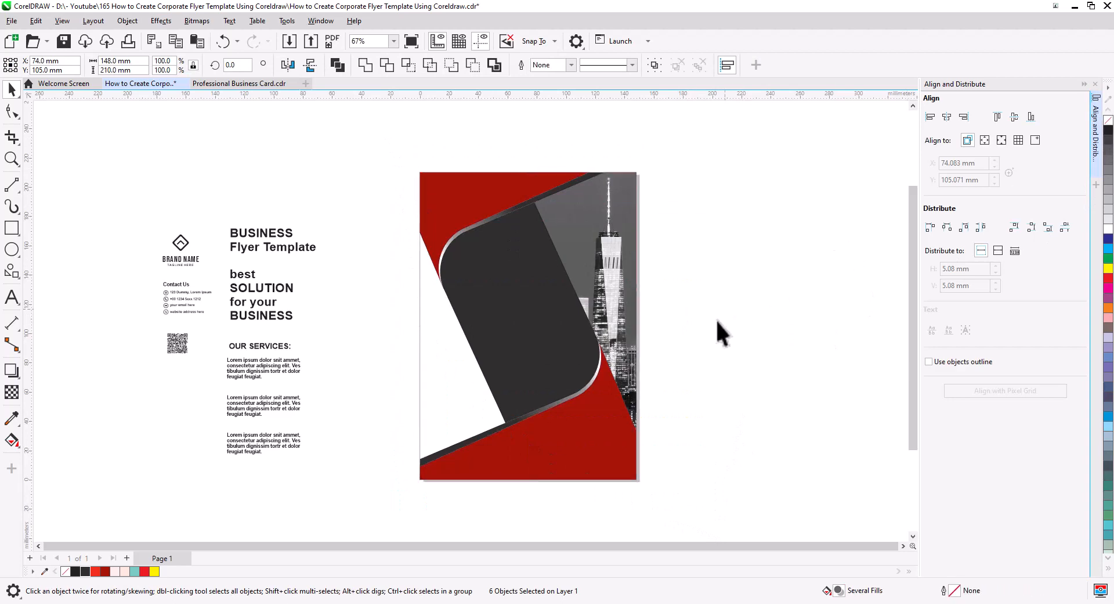
left_click(418, 386)
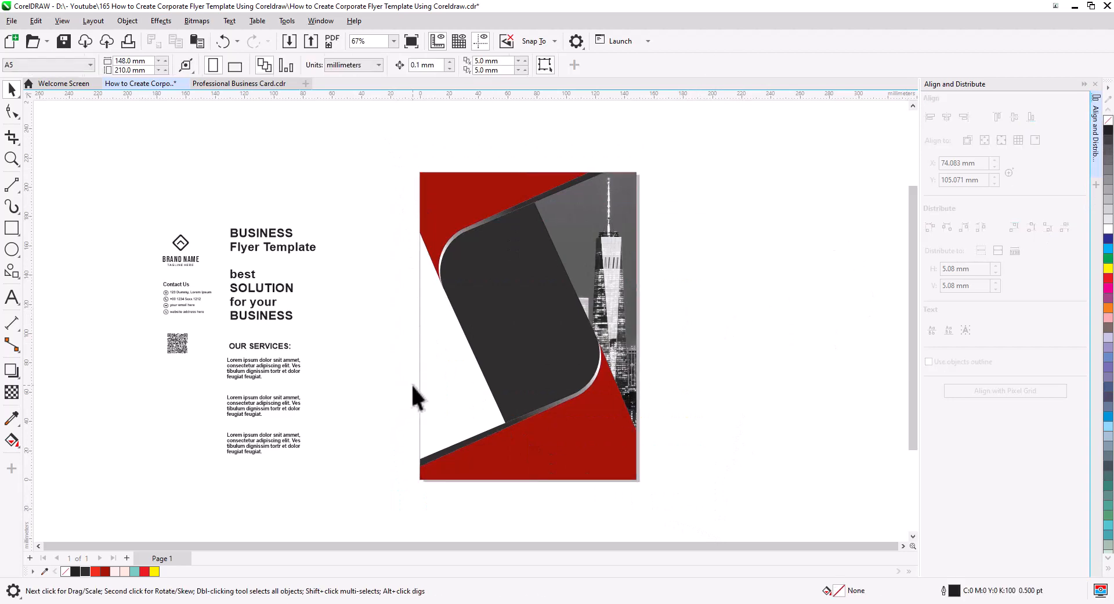
right_click(1108, 132)
left_click(729, 289)
- Try a bright red fill (#F12C1C) on the dark red corner shapes
left_click(566, 445)
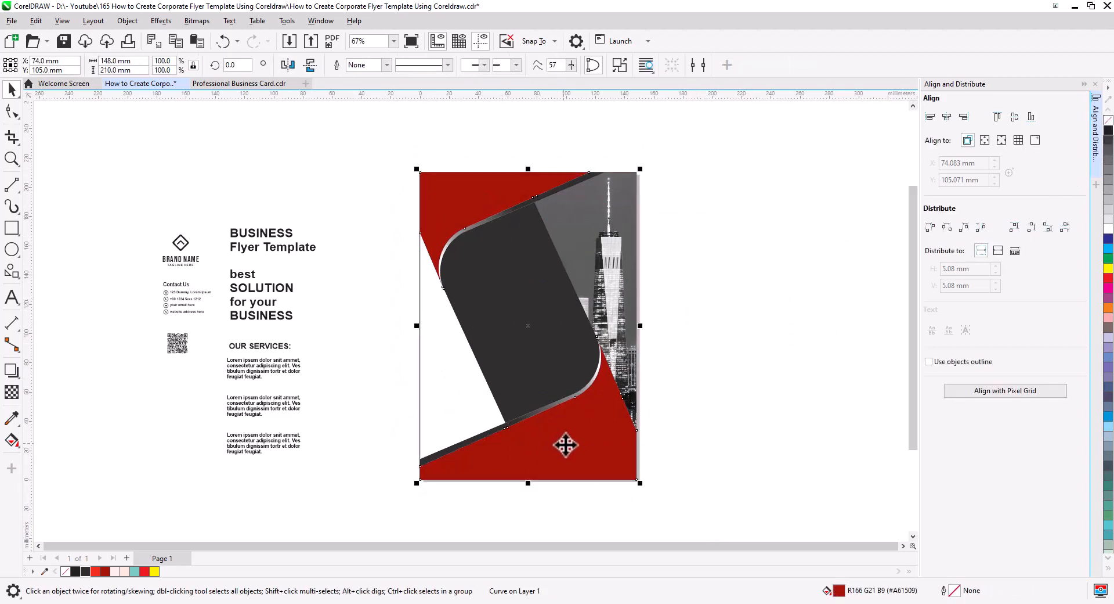
left_click(707, 453)
left_click(452, 393)
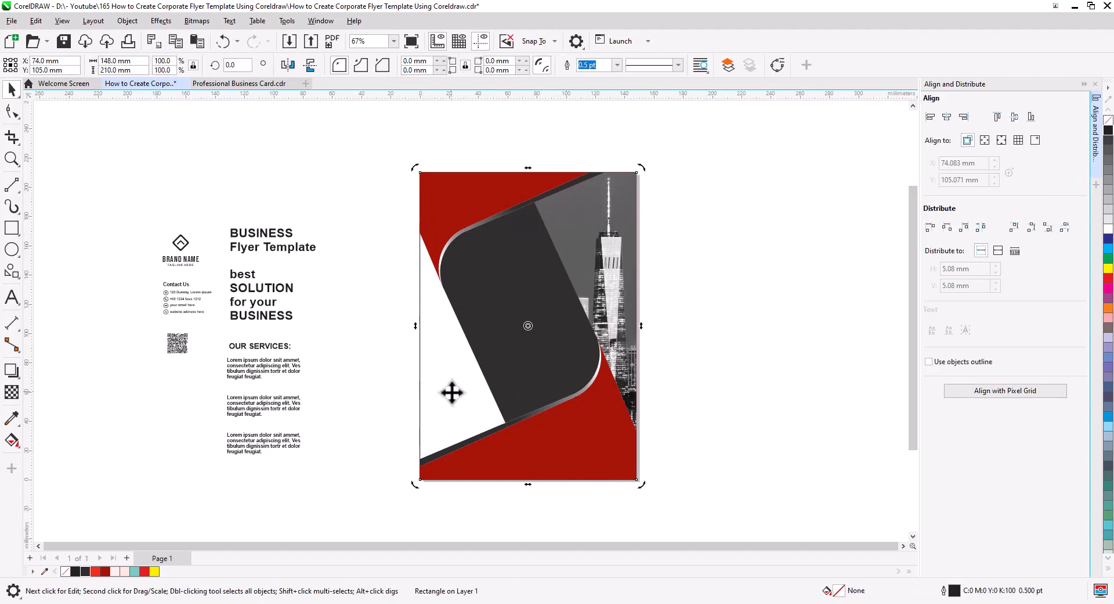
left_click(649, 458)
left_click(492, 312)
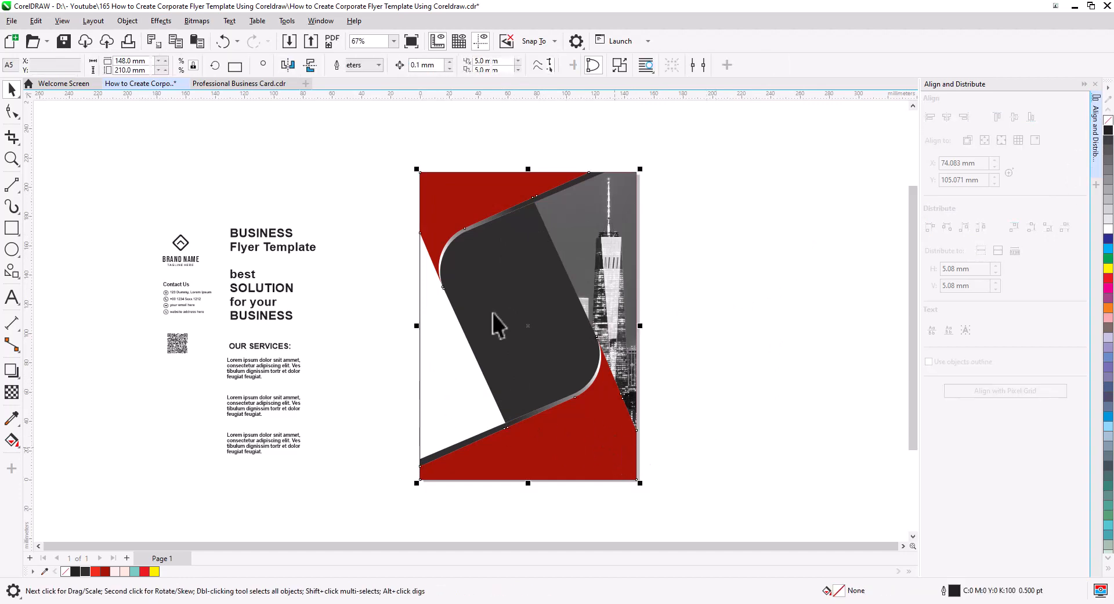
left_click(446, 207)
key("Escape")
left_click(446, 208)
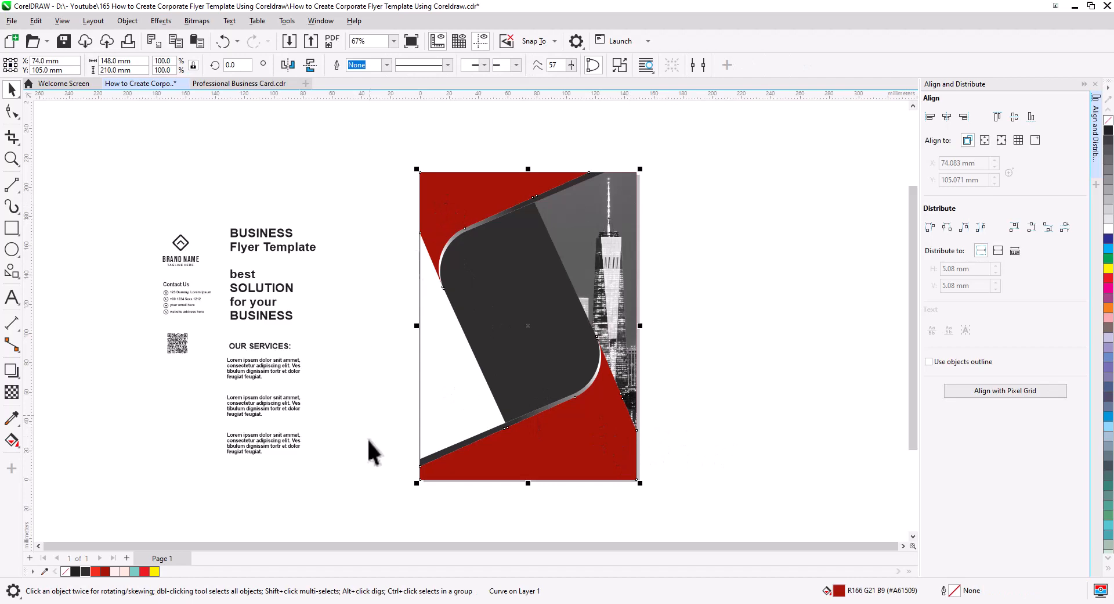
left_click(95, 571)
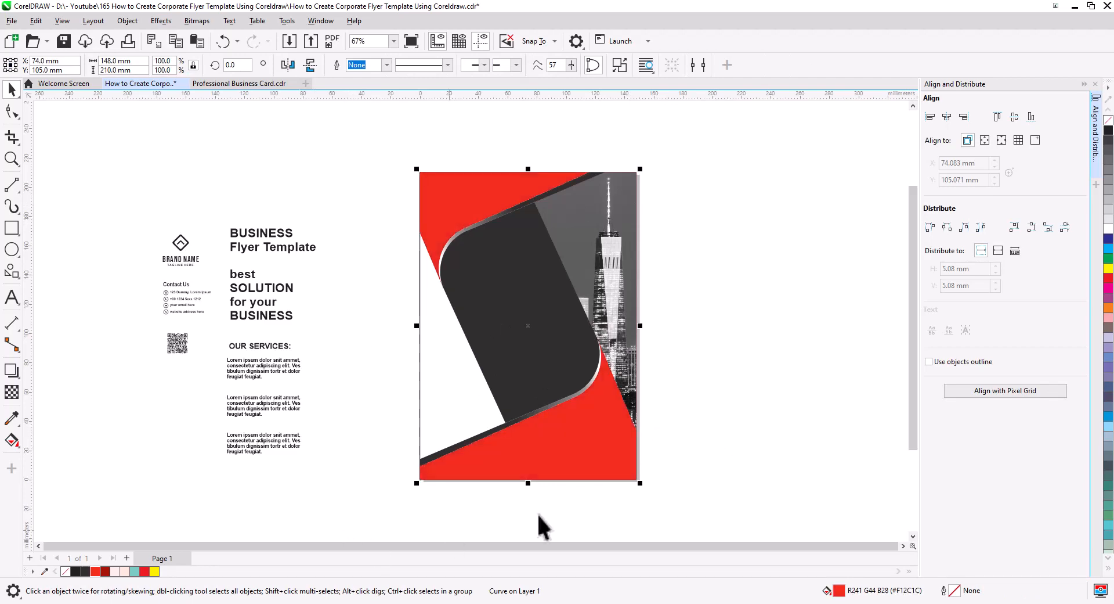
key("ctrl+z")
left_click(712, 452)
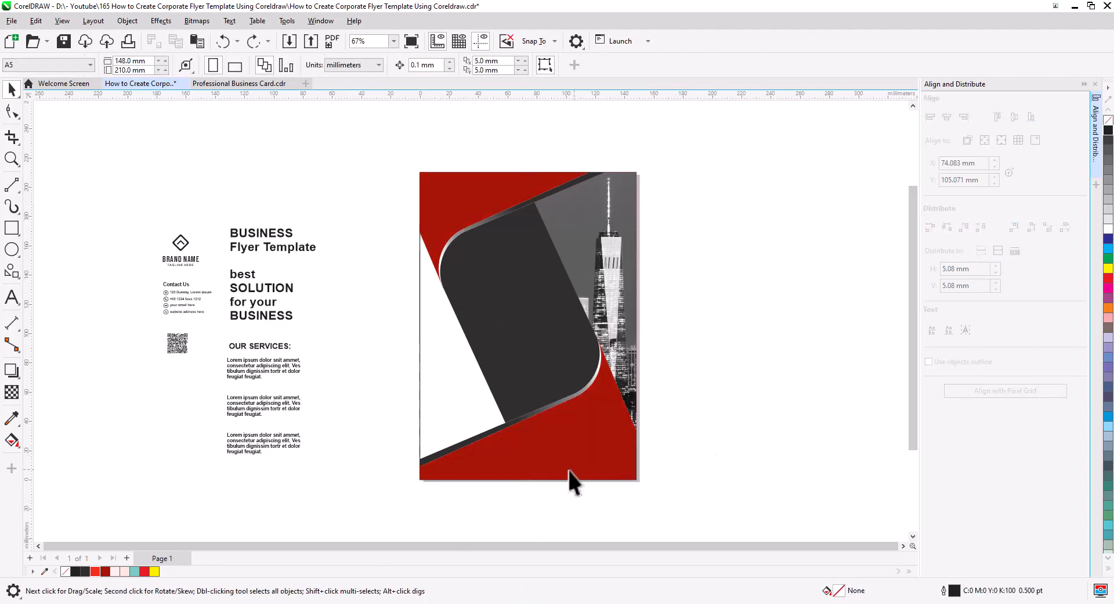
- Place the "BUSINESS Flyer Template" title on the upper red corner in white at about 16 pt
left_click_drag(526, 480, 540, 498)
scroll(540, 441, "up", 4)
left_click_drag(209, 314, 523, 250)
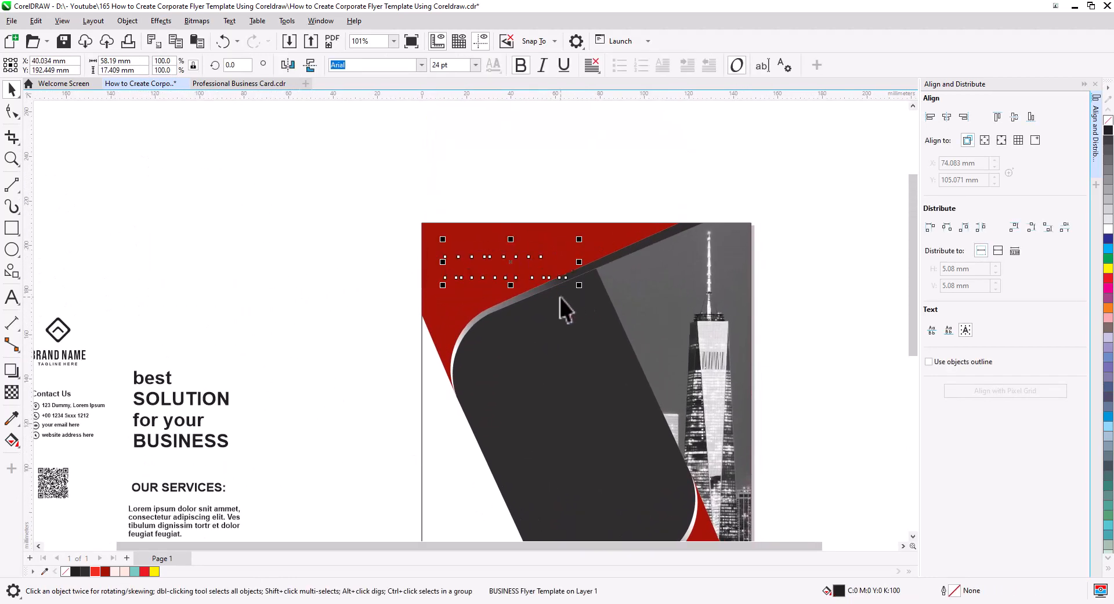
left_click_drag(578, 285, 535, 279)
scroll(487, 270, "up", 2)
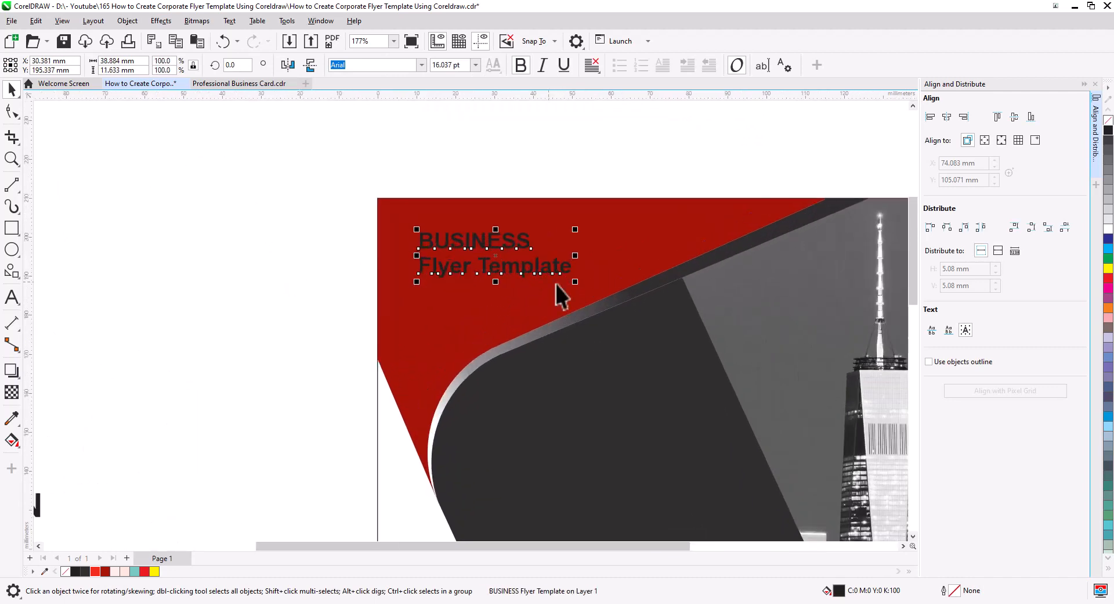
left_click(1108, 232)
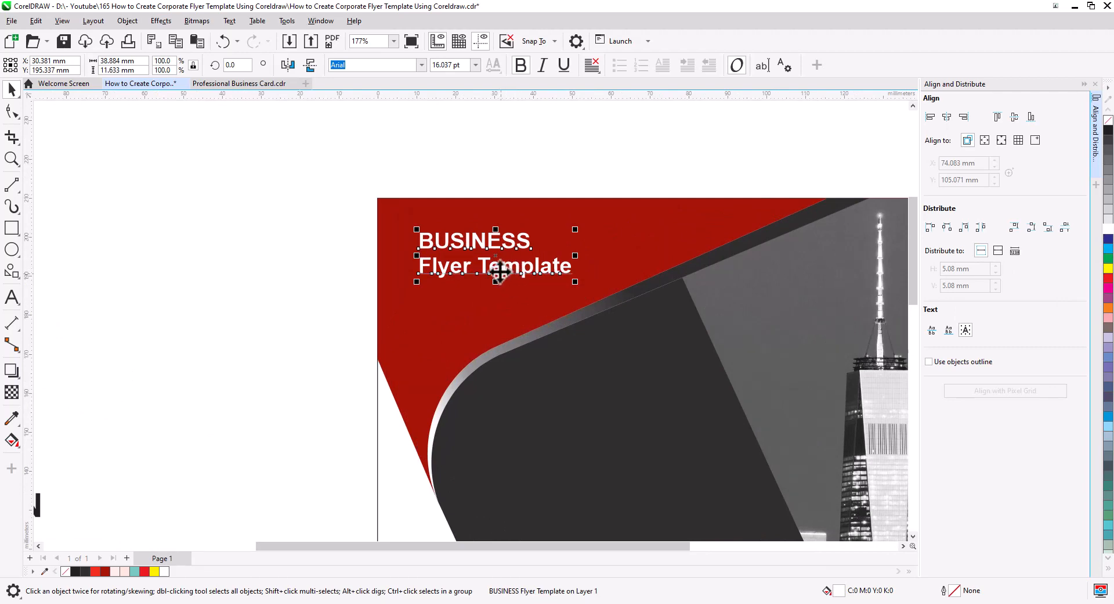
- Break the title apart into separate lines and make "Flyer Template" smaller and non-bold
left_click(127, 21)
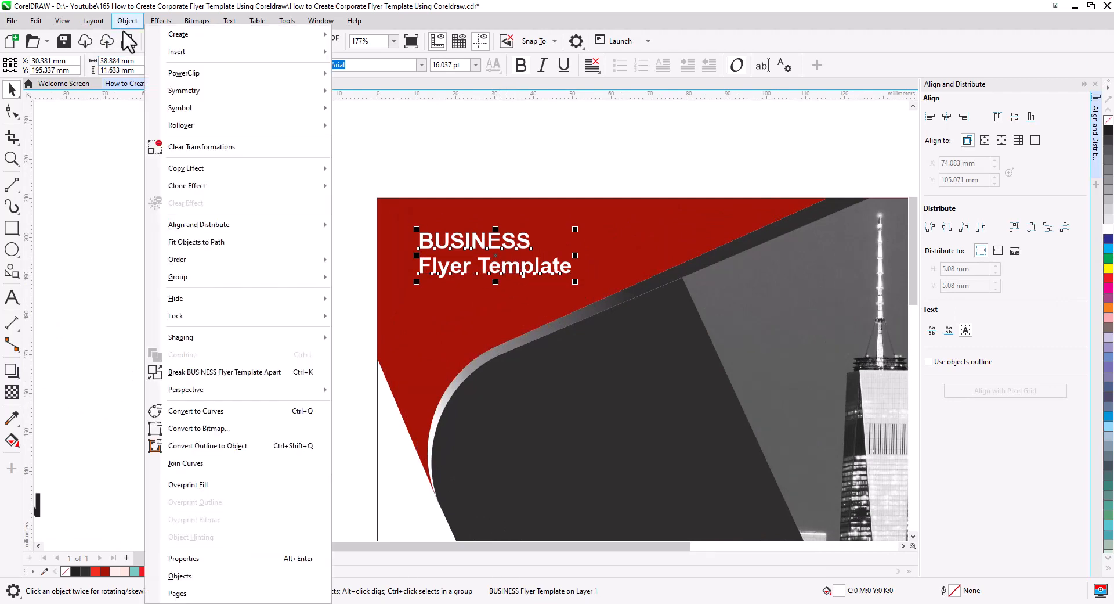
left_click(230, 372)
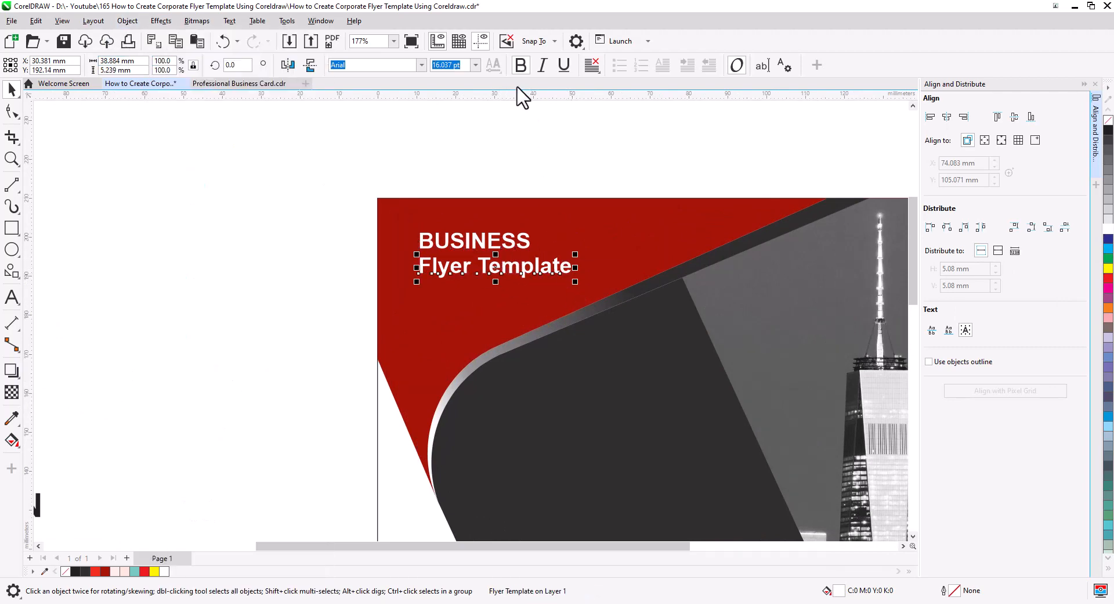
left_click(521, 66)
left_click_drag(568, 285, 514, 278)
- Enlarge both title lines together to about 43 mm wide and reposition them slightly within the upper red corner
left_click_drag(380, 174, 570, 313)
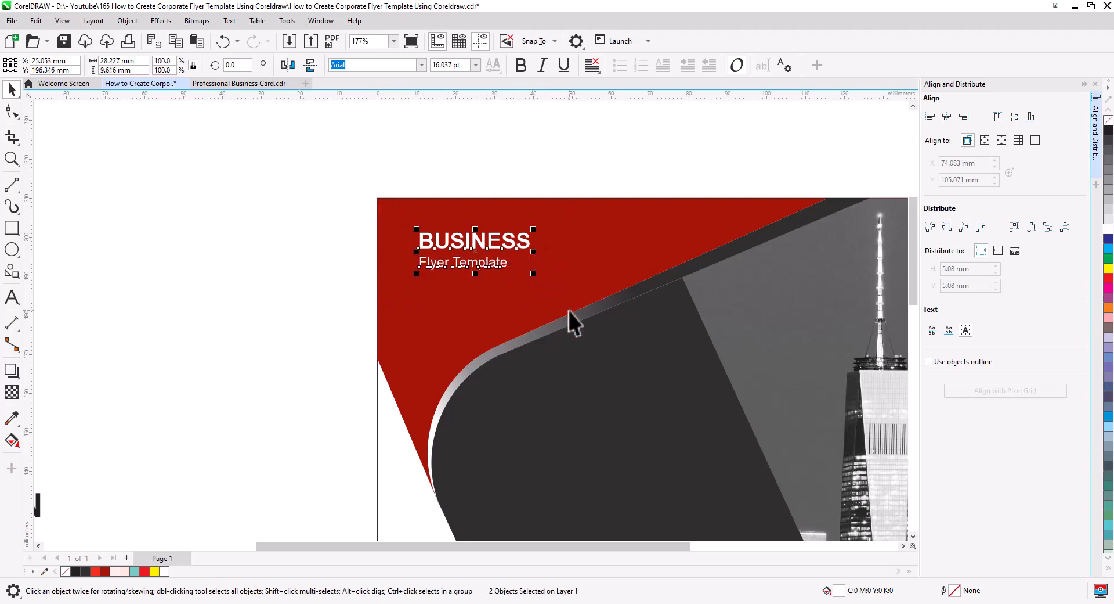
left_click_drag(538, 276, 595, 297)
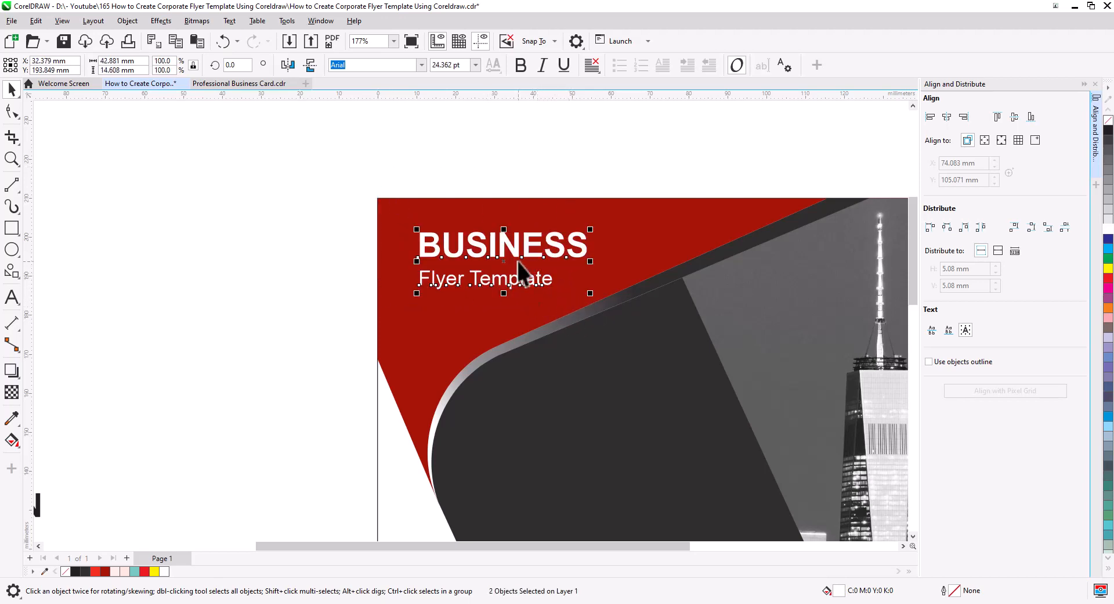
left_click_drag(518, 258, 505, 275)
left_click(540, 119)
- Place the "best SOLUTION for your BUSINESS" slogan on the white lower-left area of the flyer at about 19 pt
scroll(531, 169, "down", 1)
left_click_drag(628, 295, 559, 244)
scroll(475, 304, "down", 1)
left_click_drag(299, 322, 466, 418)
left_click(446, 417)
scroll(447, 409, "up", 2)
- Break the slogan apart into lines and fill SOLUTION and BUSINESS with the dark red #A61509
left_click(396, 369)
left_click(127, 21)
left_click(132, 299)
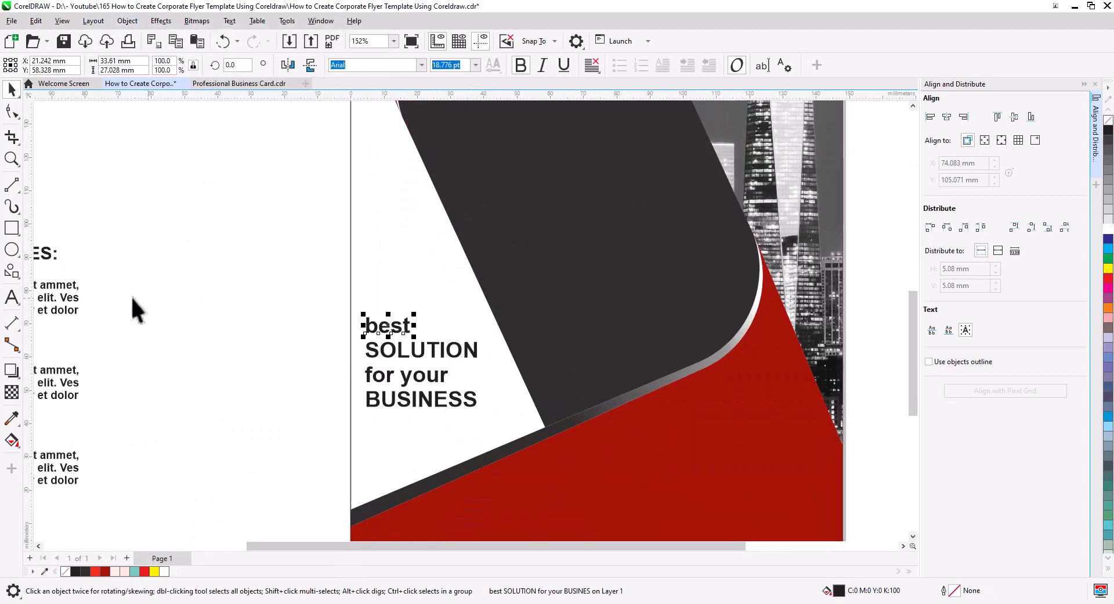
left_click(401, 350)
left_click(395, 401, "shift")
left_click(105, 572)
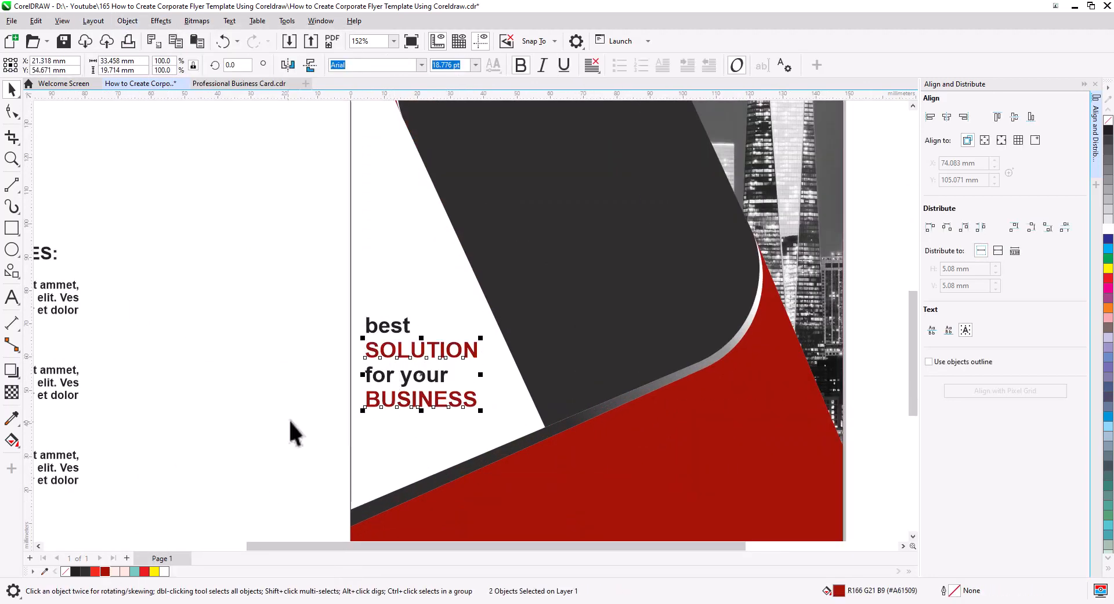
- Make all four slogan lines italic
left_click_drag(328, 295, 488, 438)
left_click(542, 65)
left_click(303, 288)
left_click_drag(313, 290, 488, 421)
left_click(473, 413)
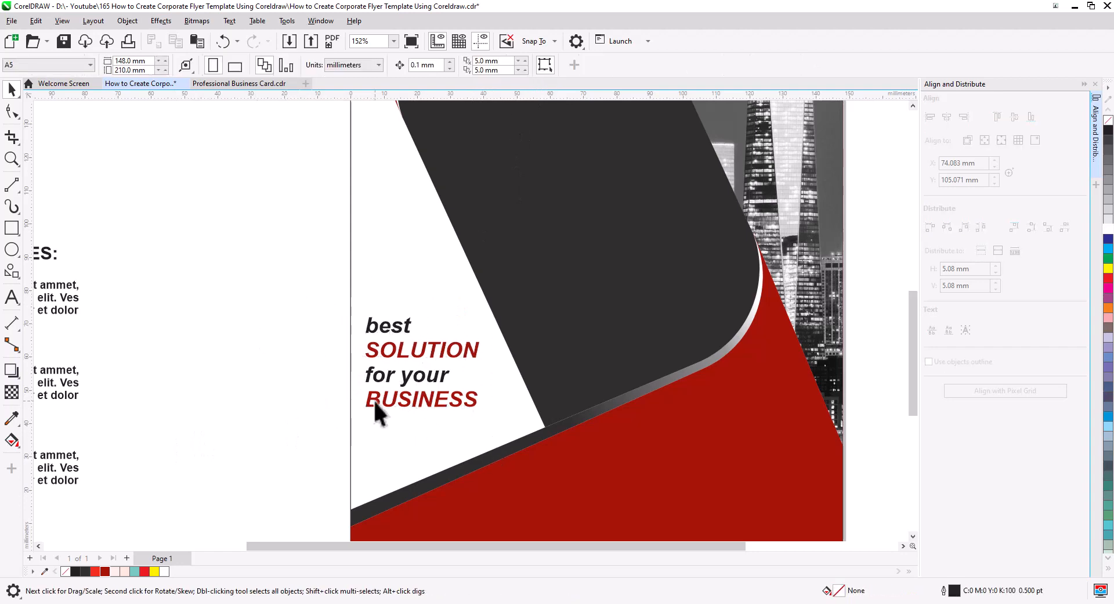
- Set the slogan lines "best" and "for your" to 15 pt, keeping them bold
left_click(376, 327)
left_click(397, 376, "shift")
left_click(521, 65)
type("15")
key("Return")
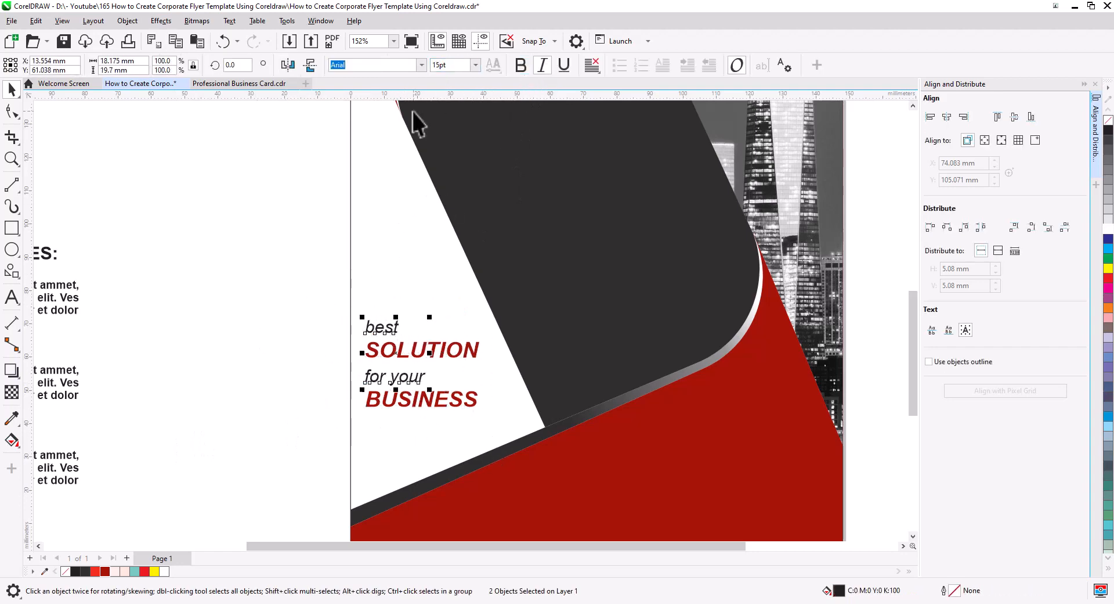
left_click(520, 65)
left_click(378, 403, "shift")
left_click(321, 298)
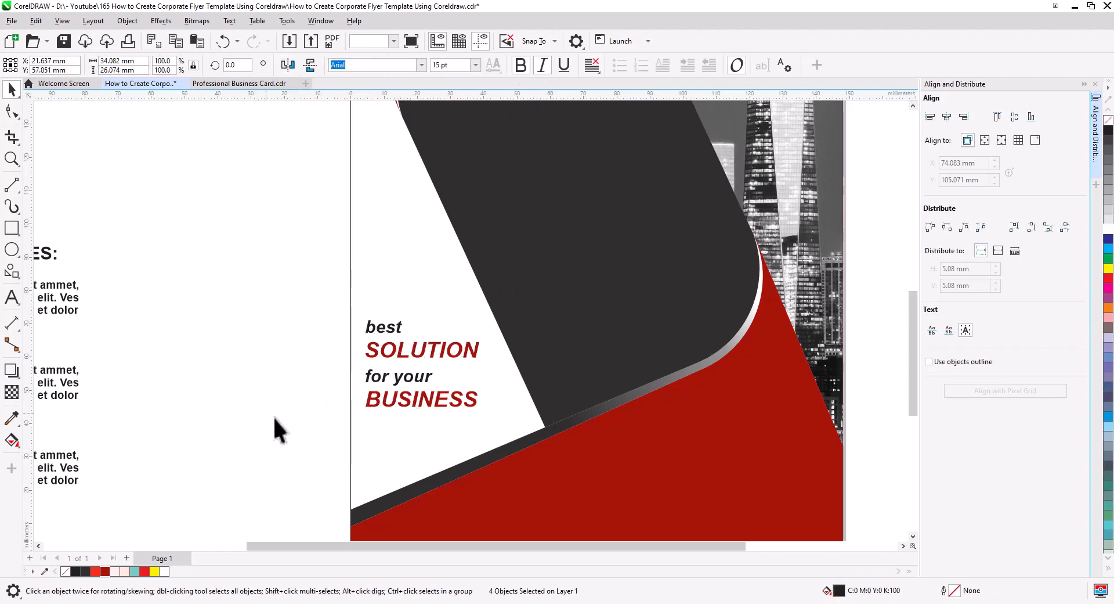
- Move the brand logo onto the sky area beside the skyline photo's tower spire and enlarge it slightly
scroll(324, 378, "down", 3)
left_click(141, 256)
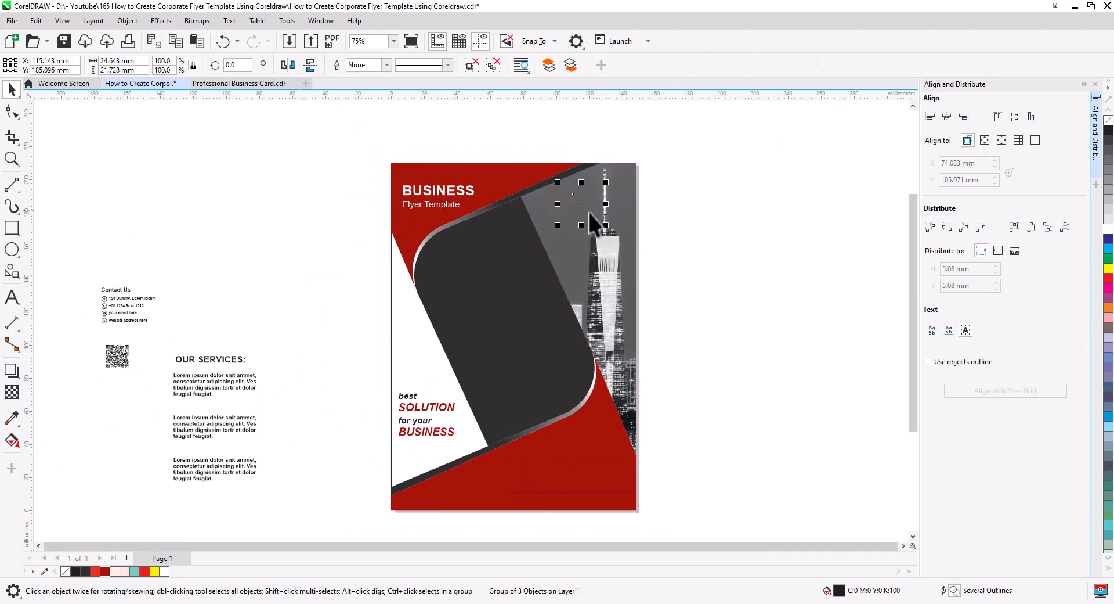
left_click_drag(120, 249, 617, 187)
scroll(627, 204, "up", 2)
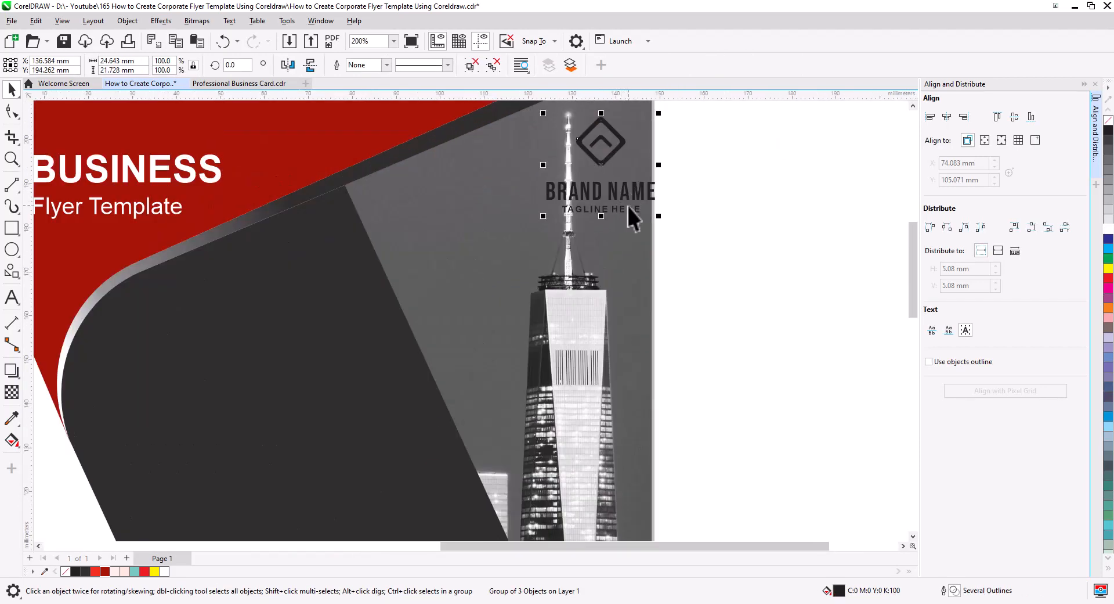
scroll(628, 207, "up", 1)
left_click_drag(595, 233, 473, 274)
left_click_drag(539, 330, 557, 347)
left_click_drag(489, 283, 481, 275)
- Apply a uniform transparency to the skyline bitmap inside its PowerClip frame and finish editing the contents
left_click(424, 262)
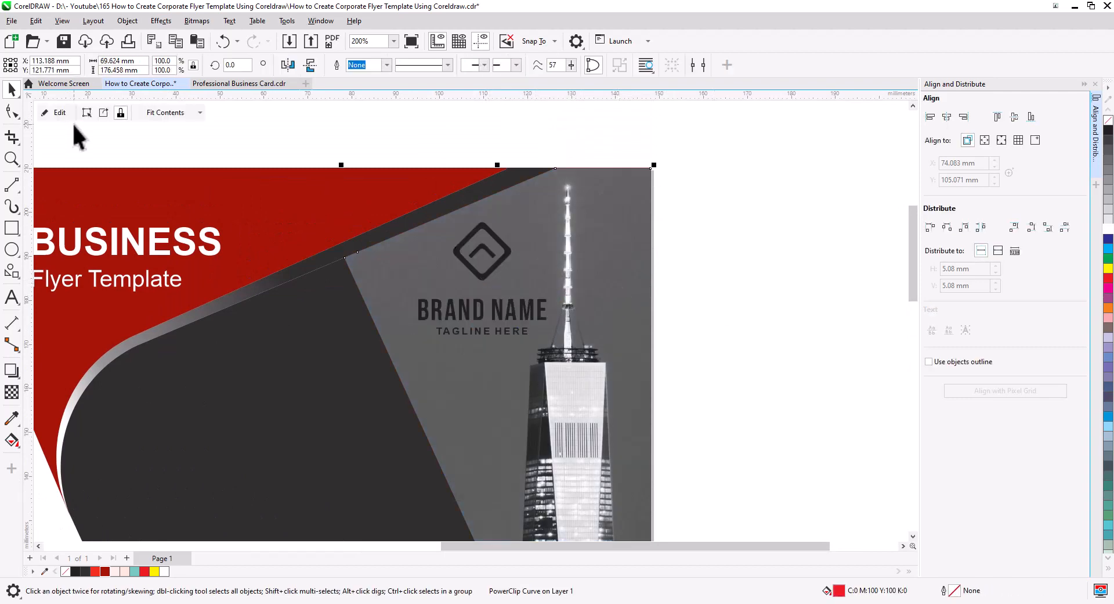
left_click(57, 113)
left_click_drag(519, 225, 506, 243)
left_click(493, 256)
left_click(12, 392)
left_click_drag(318, 436, 310, 214)
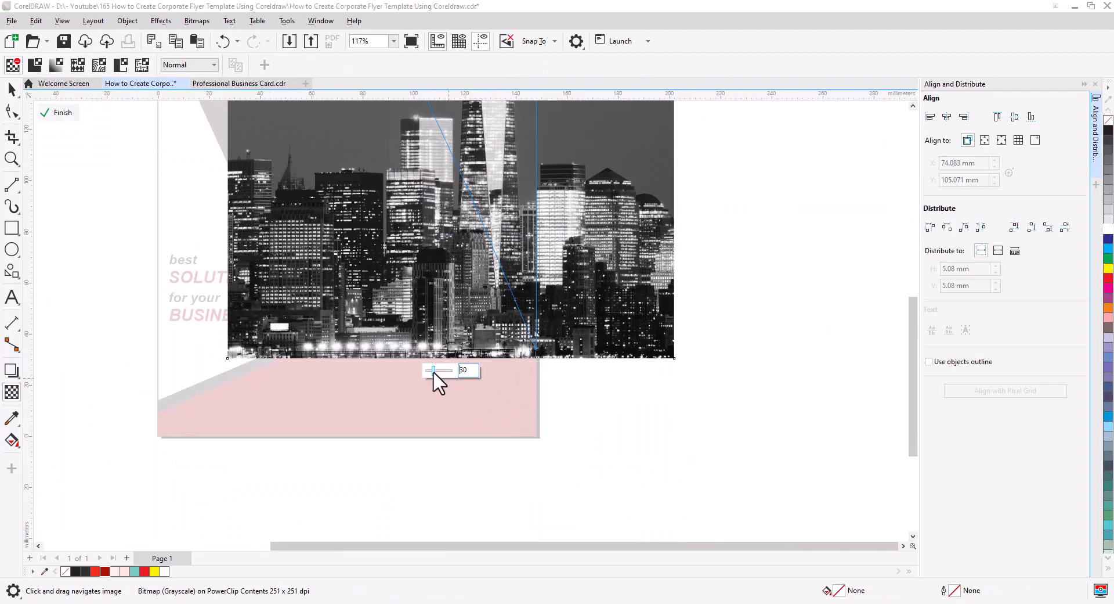
left_click_drag(436, 371, 451, 371)
left_click(65, 114)
- Fill the skyline photo's PowerClip frame with white and move the brand logo closer to the page's right edge
left_click(11, 90)
left_click_drag(677, 225, 707, 501)
left_click(1109, 228)
left_click(580, 287)
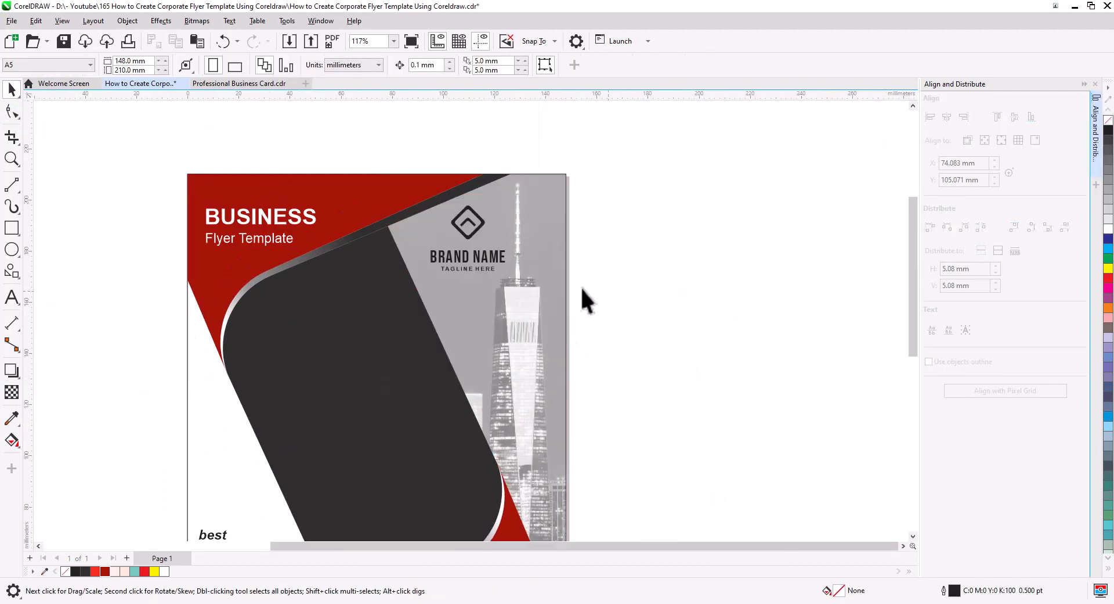
left_click_drag(468, 237, 511, 227)
left_click(581, 293)
- Move the Contact Us block onto the lower red area of the flyer and fill it with white
scroll(556, 301, "down", 1)
left_click_drag(224, 459, 406, 315)
left_click_drag(203, 259, 103, 195)
left_click(381, 474)
left_click_drag(167, 229, 710, 463)
left_click(1108, 228)
key("Escape")
- Move the OUR SERVICES heading and its three paragraphs onto the dark grey panel and fill them with white
scroll(403, 403, "up", 1)
left_click_drag(403, 404, 454, 416)
left_click_drag(338, 489, 123, 204)
left_click_drag(292, 386, 572, 342)
left_click(1108, 229)
- Stagger the service paragraphs to the right so they follow the slant of the dark panel
left_click_drag(445, 210, 407, 258)
key("Escape")
left_click_drag(419, 317, 480, 316)
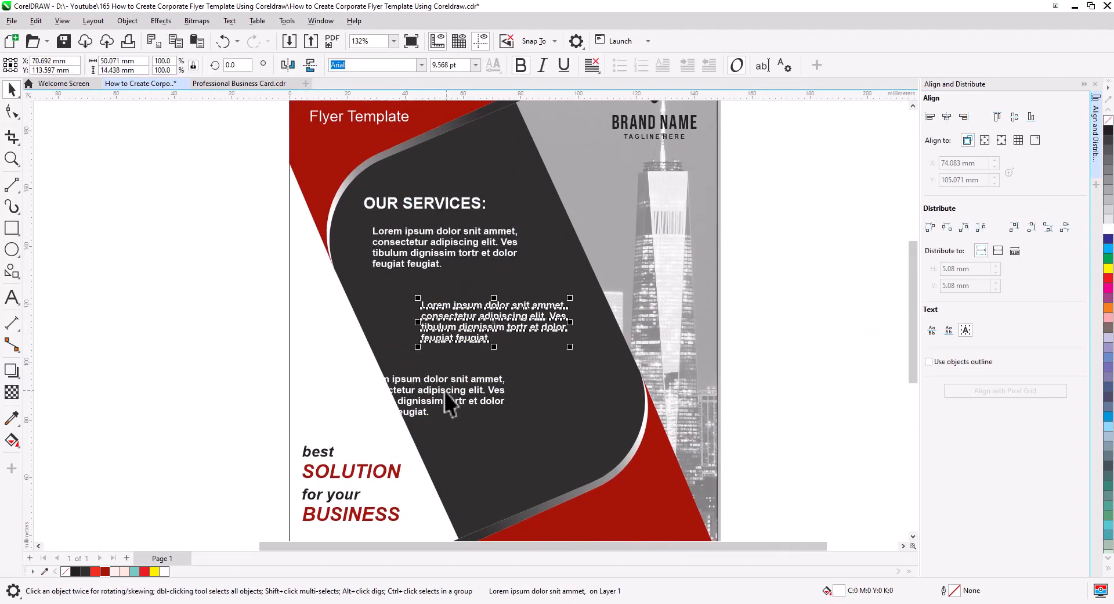
left_click_drag(444, 391, 537, 388)
- Add a large non-bold white "1" before the first service paragraph and align their centres vertically
left_click(12, 297)
left_click_drag(174, 270, 404, 323)
left_click(1109, 230)
left_click(389, 239, "shift")
left_click(1014, 117)
left_click(211, 257)
left_click(352, 249)
left_click(521, 65)
- Duplicate the "1" beside the second and third service paragraphs
left_click(424, 347)
key("ctrl+f")
key("ctrl+r")
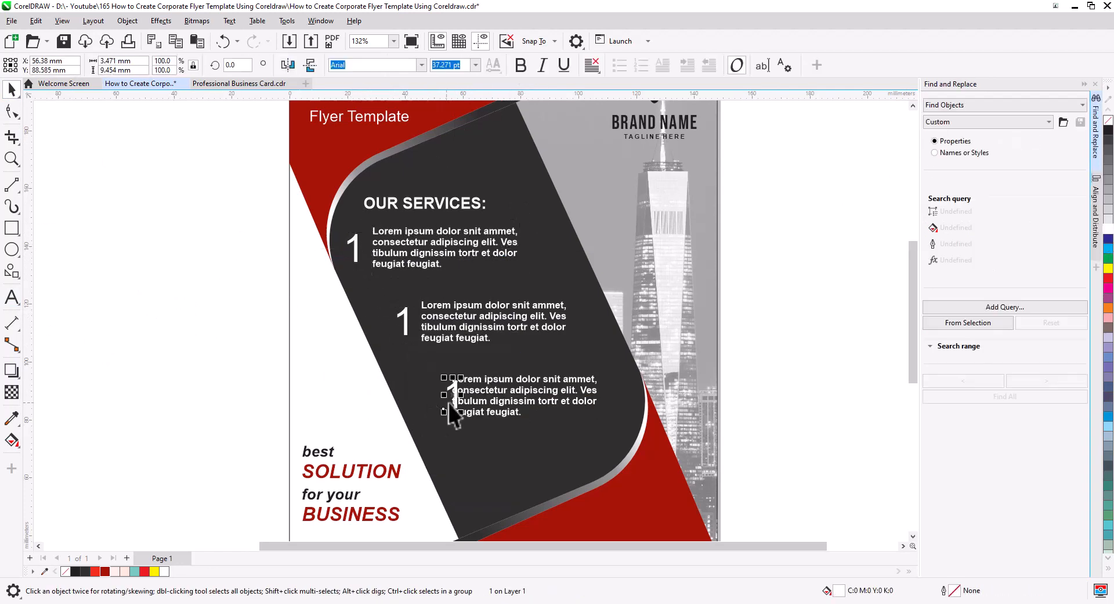
left_click_drag(451, 400, 433, 399)
left_click(1096, 165)
- Change the numbers beside the second and third service paragraphs to 2 and 3
double_click(405, 332)
left_click_drag(413, 329, 396, 328)
type("2")
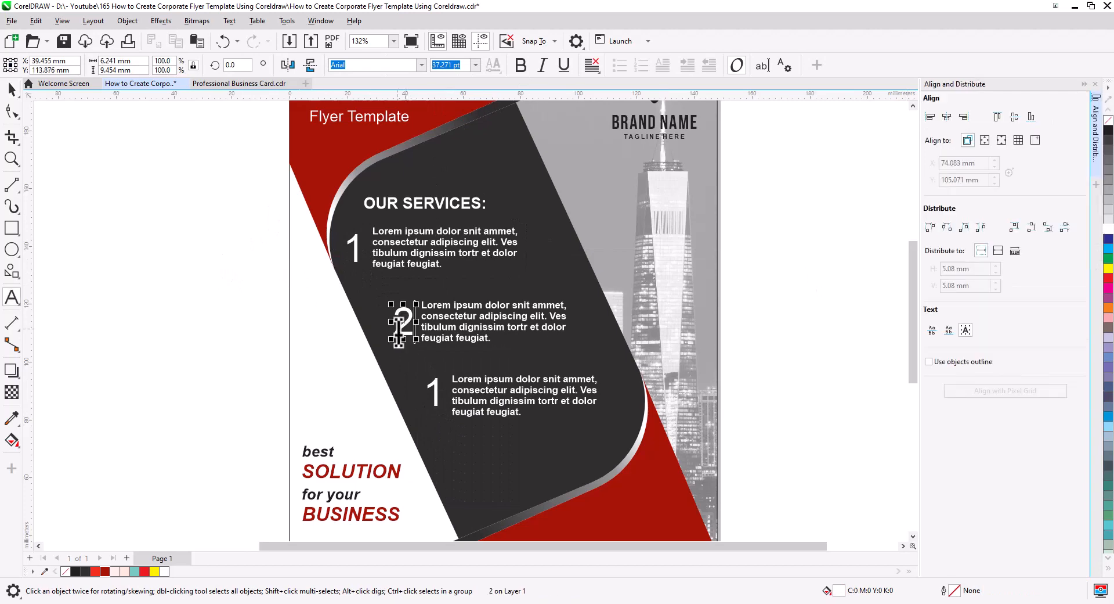
type("3")
mouse_move(443, 397)
left_mouse_down()
mouse_move(416, 405)
mouse_move(427, 408)
left_mouse_up()
- Nudge the "2" slightly left and shift the whole services block a little right and down within the dark panel
left_click(11, 90)
left_click(106, 315)
left_click_drag(410, 335, 405, 335)
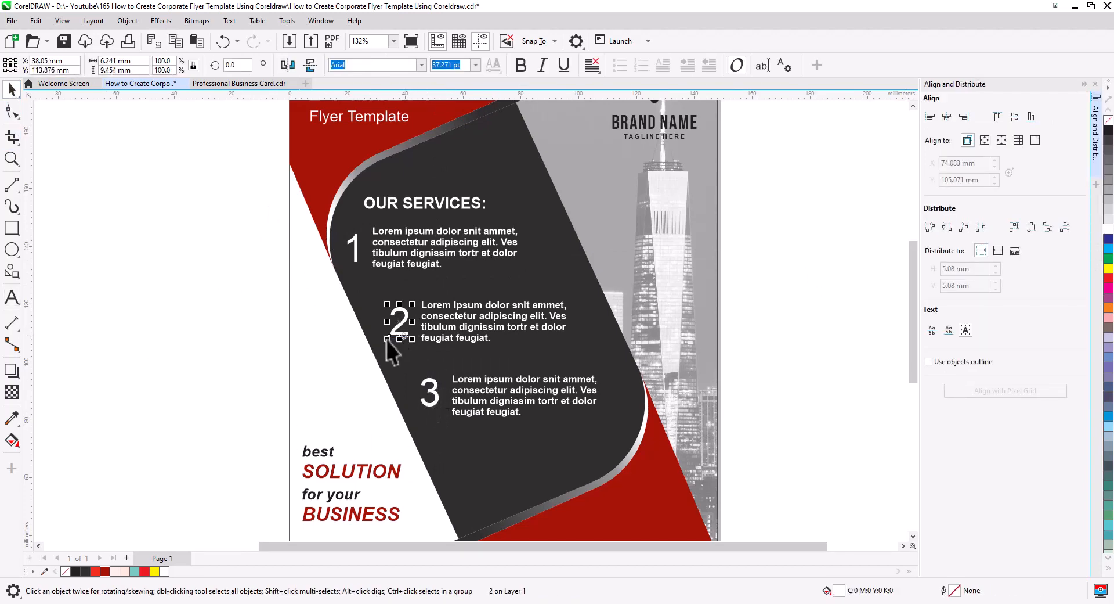
left_click_drag(256, 177, 615, 467)
left_click(364, 319)
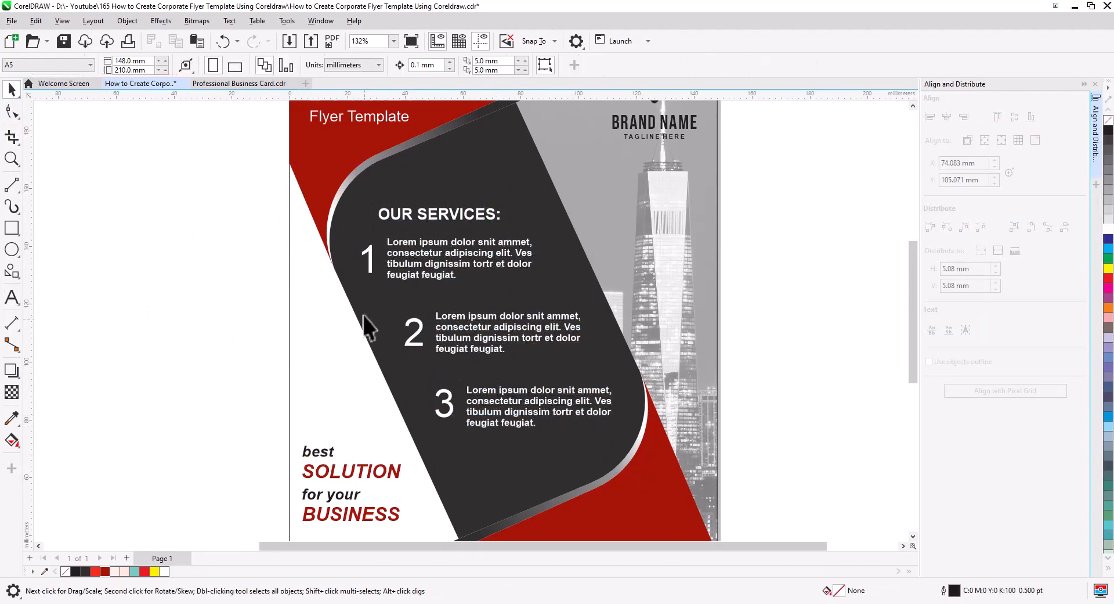
- Place the QR code in the lower-right corner of the red area at about 16 mm square
scroll(501, 335, "down", 2)
left_click_drag(142, 330, 199, 360)
left_click_drag(402, 335, 458, 443)
scroll(488, 469, "up", 3)
left_click_drag(354, 358, 665, 367)
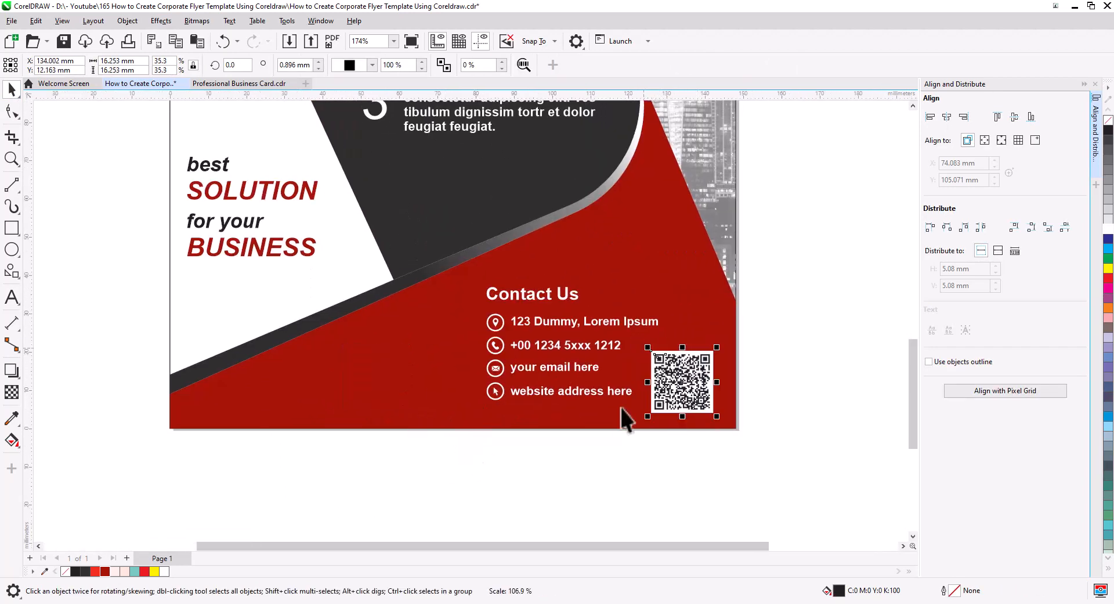
- Shift the Contact Us block left, away from the QR code
left_click_drag(525, 294, 458, 302)
left_click(510, 472)
left_click(458, 400)
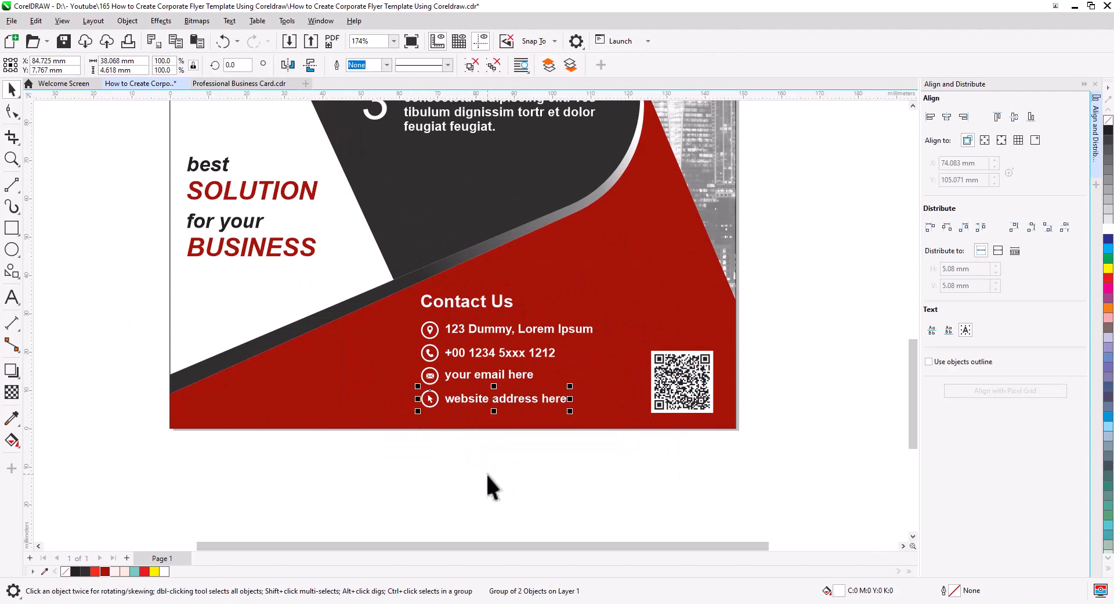
- Rearrange the contact details into two aligned columns: address above email, and phone above website beside them
left_click_drag(462, 356, 654, 335)
left_click_drag(497, 377, 496, 360)
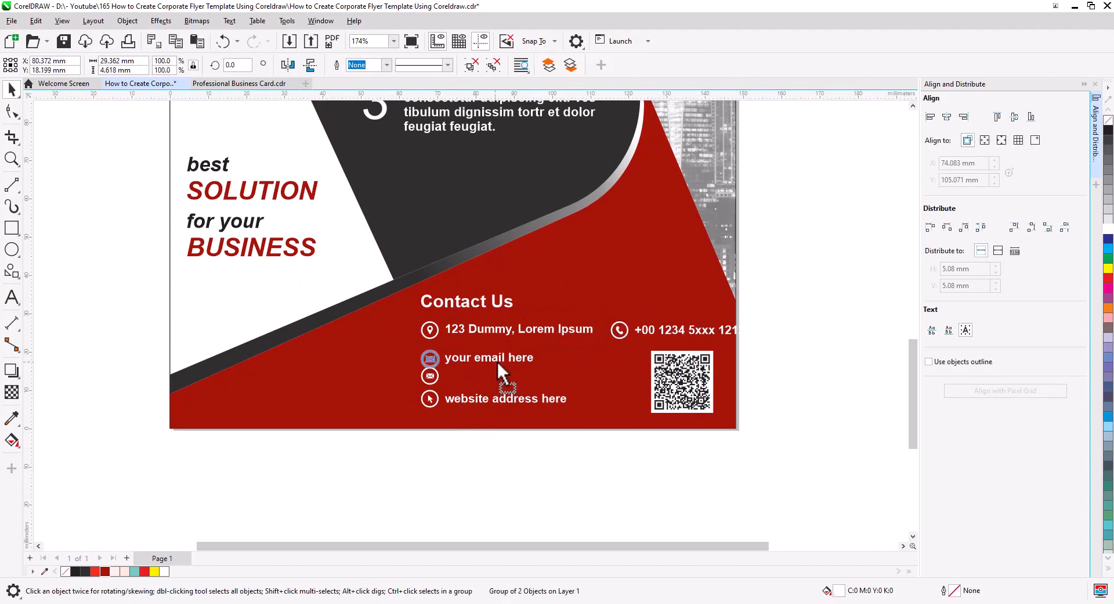
left_click_drag(487, 400, 678, 356)
left_click(527, 358, "shift")
left_click(1014, 117)
key("Escape")
left_click(733, 357)
left_click(714, 330, "shift")
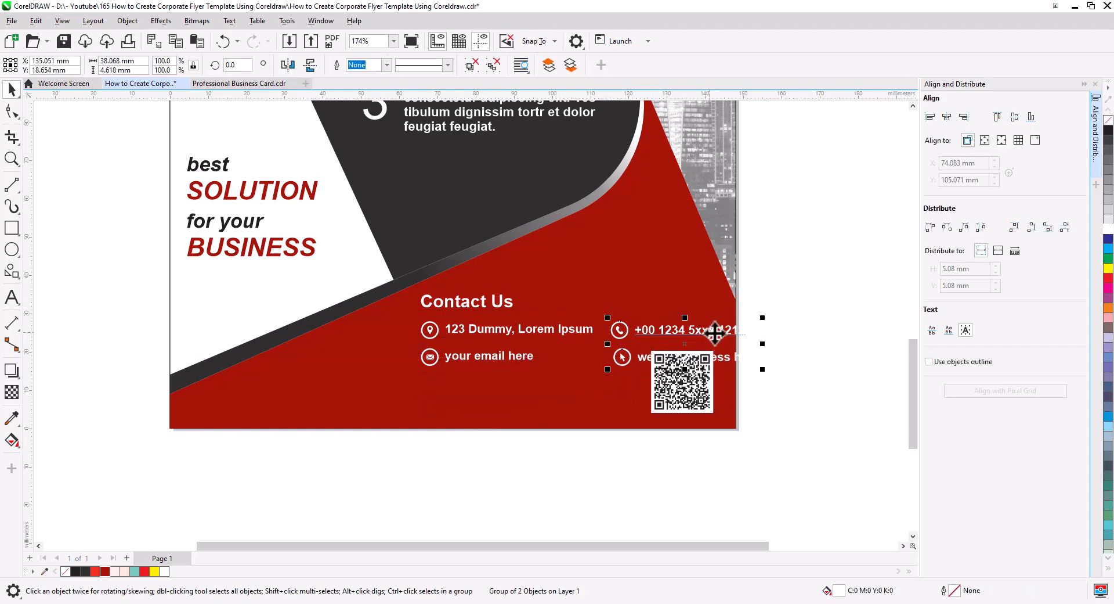
- Shift the Contact Us block lower and left in the red area, moving the phone and website column clear of the QR code
left_click_drag(605, 434, 401, 281)
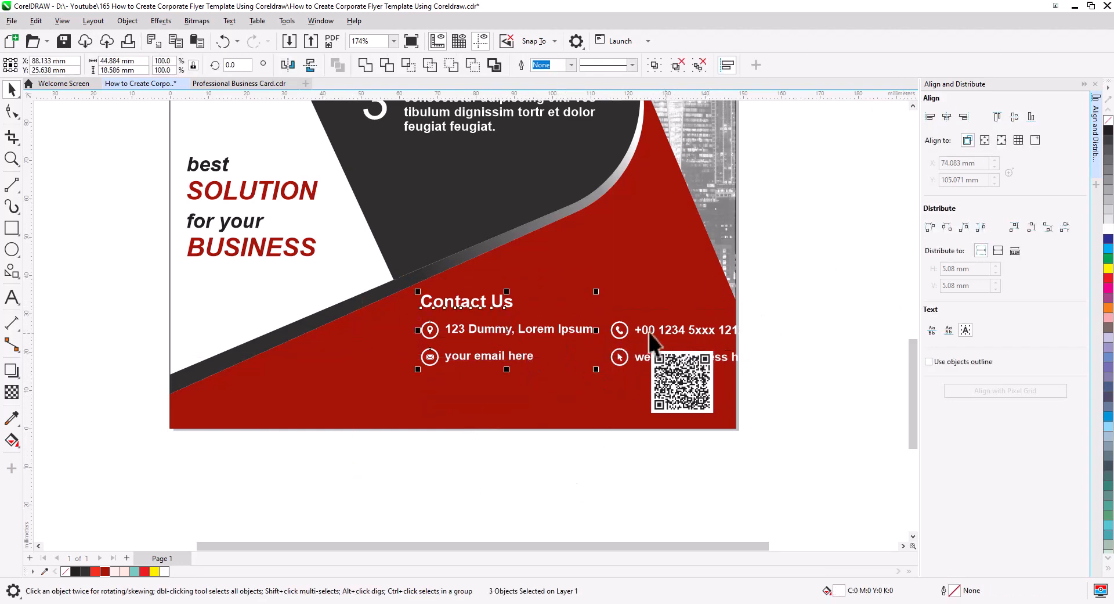
left_click_drag(619, 358, 496, 404)
left_click_drag(659, 460, 263, 318)
left_click_drag(638, 338, 574, 363)
scroll(521, 479, "down", 4)
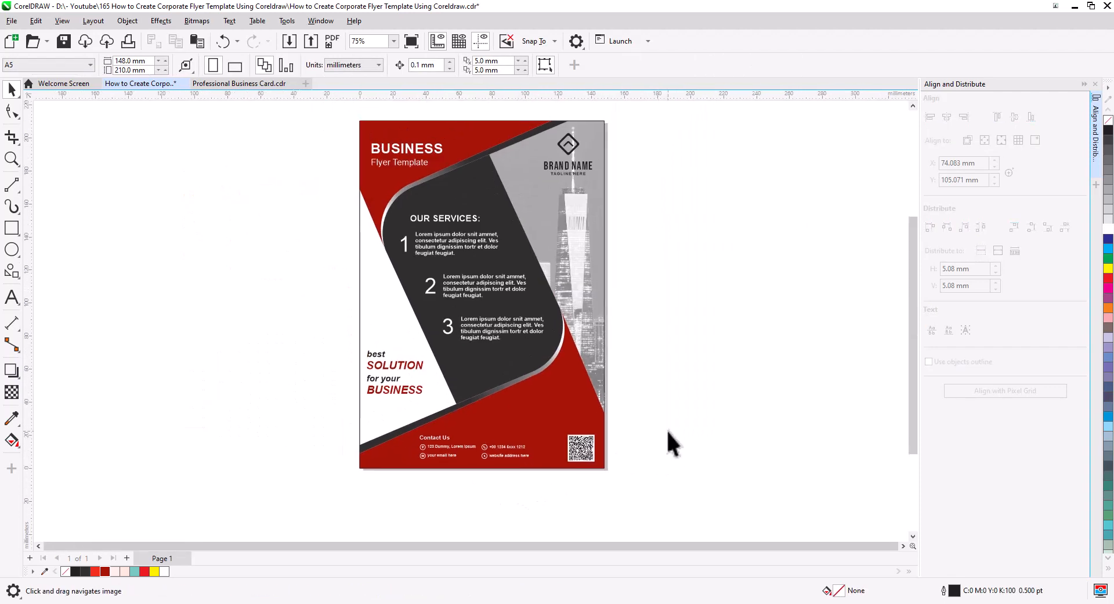
scroll(650, 427, "down", 1)
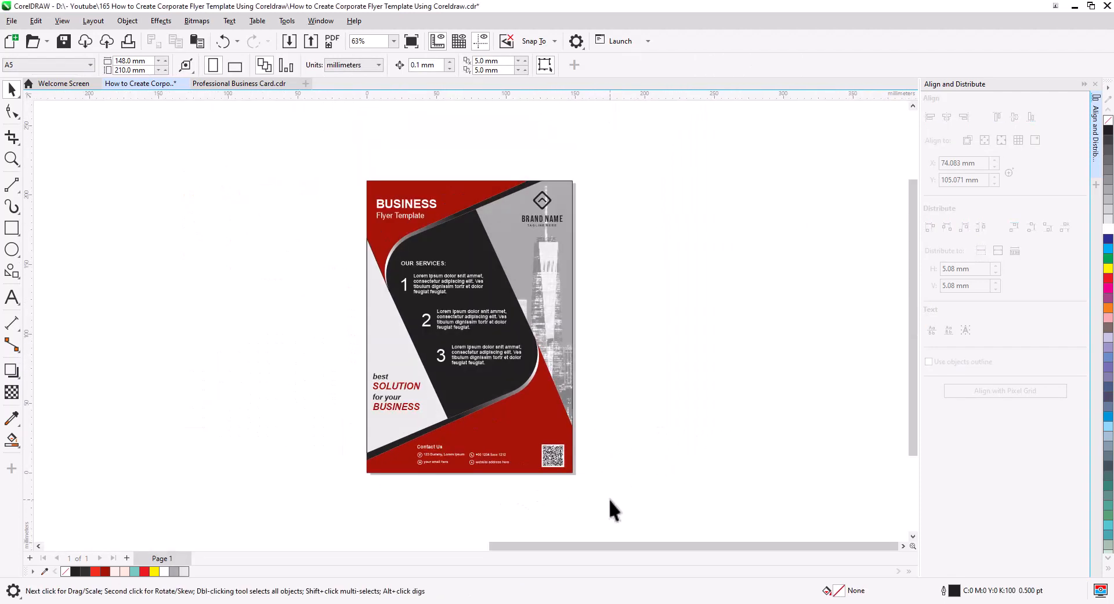
- Duplicate the entire flyer, placing one version beside the page and keeping the other on it
left_click_drag(610, 510, 249, 94)
left_click_drag(563, 287, 167, 286)
left_click(214, 315)
left_click(291, 296)
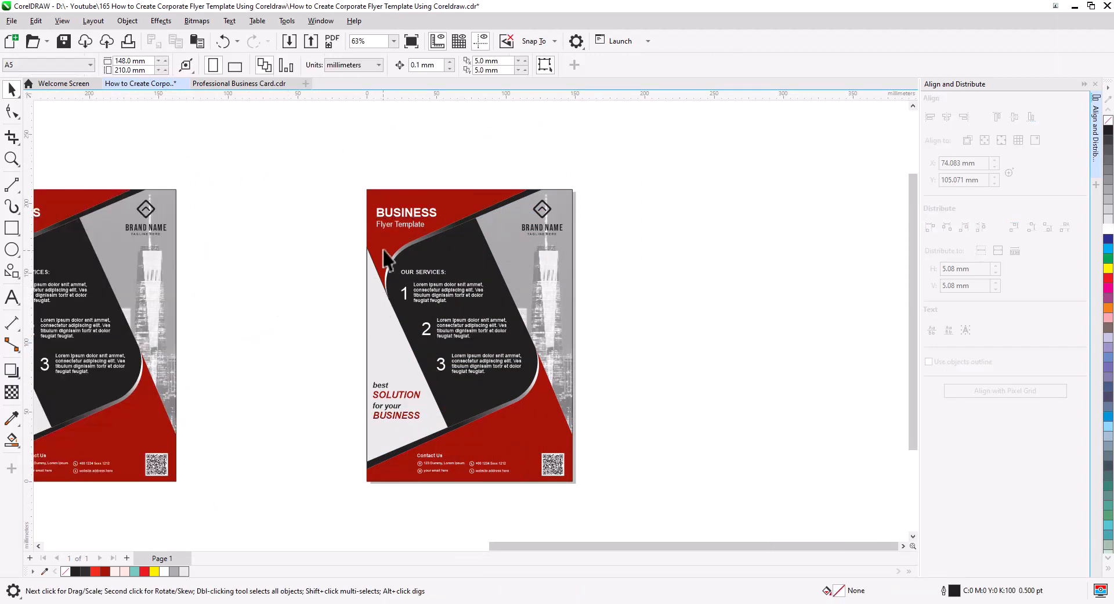
- Delete the title, slogan, services text, contact details and QR code from the flyer on the page
left_click_drag(441, 234, 441, 235)
key("Delete")
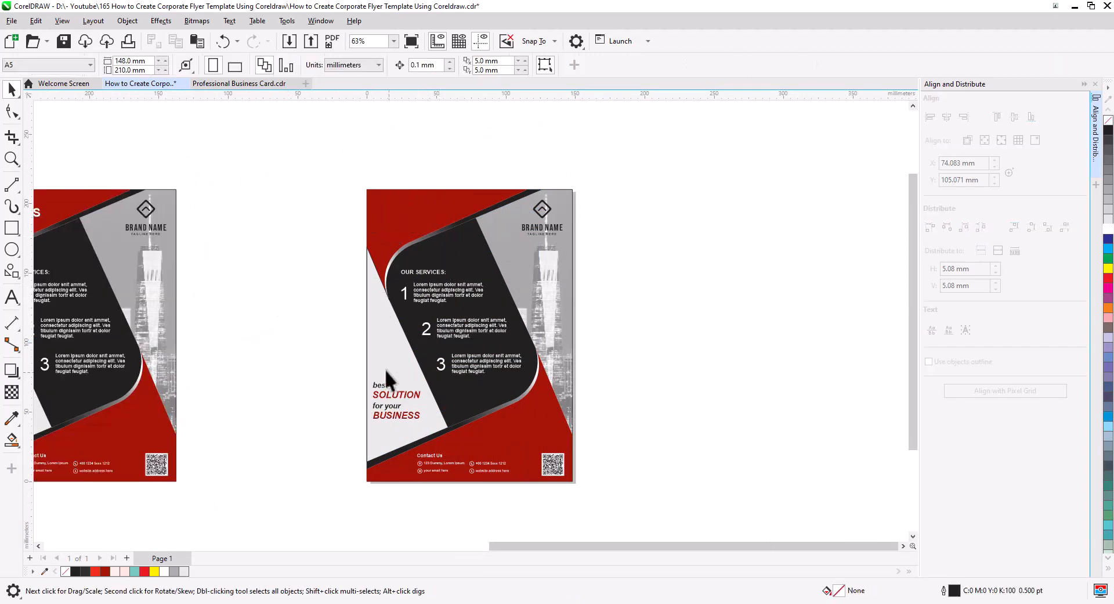
left_click_drag(426, 430, 425, 429)
key("Delete")
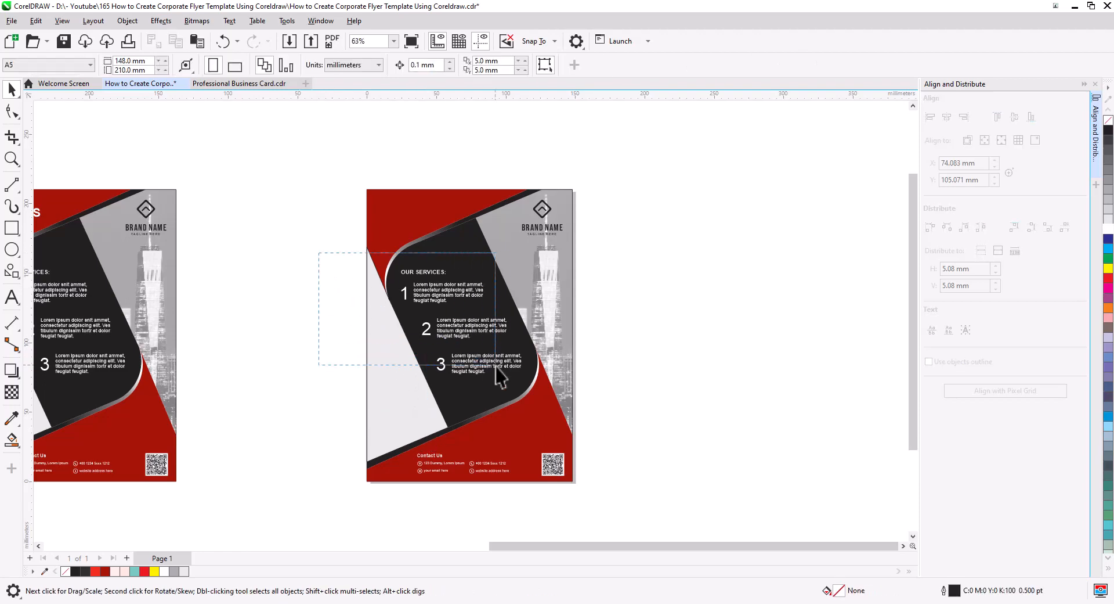
left_click_drag(537, 397, 537, 398)
key("Delete")
left_click_drag(415, 448, 415, 448)
key("Delete")
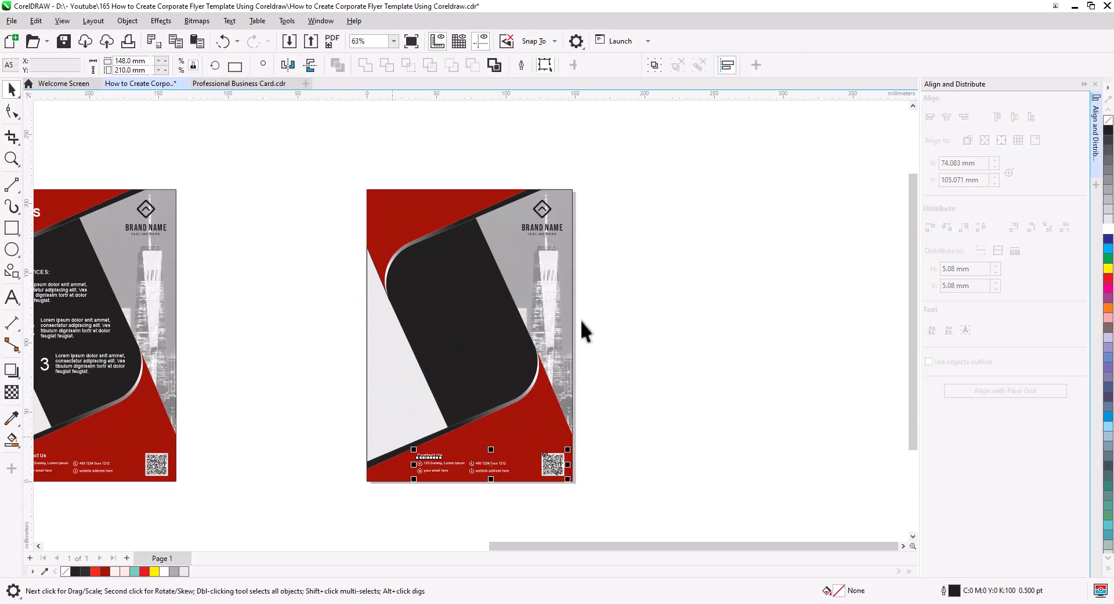
- Remove the logo, red corner shapes, light grey shape and skyline photo, leaving only the dark panel and its stripes
left_click_drag(620, 283, 481, 192)
key("Delete")
key("Delete")
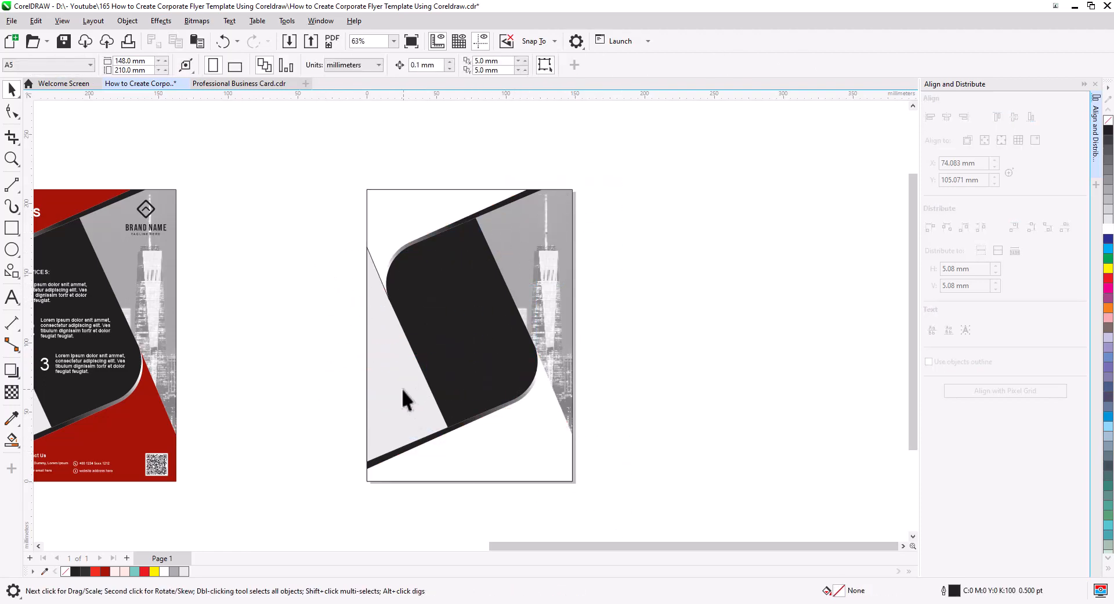
left_click(401, 388)
key("Delete")
left_click(558, 294)
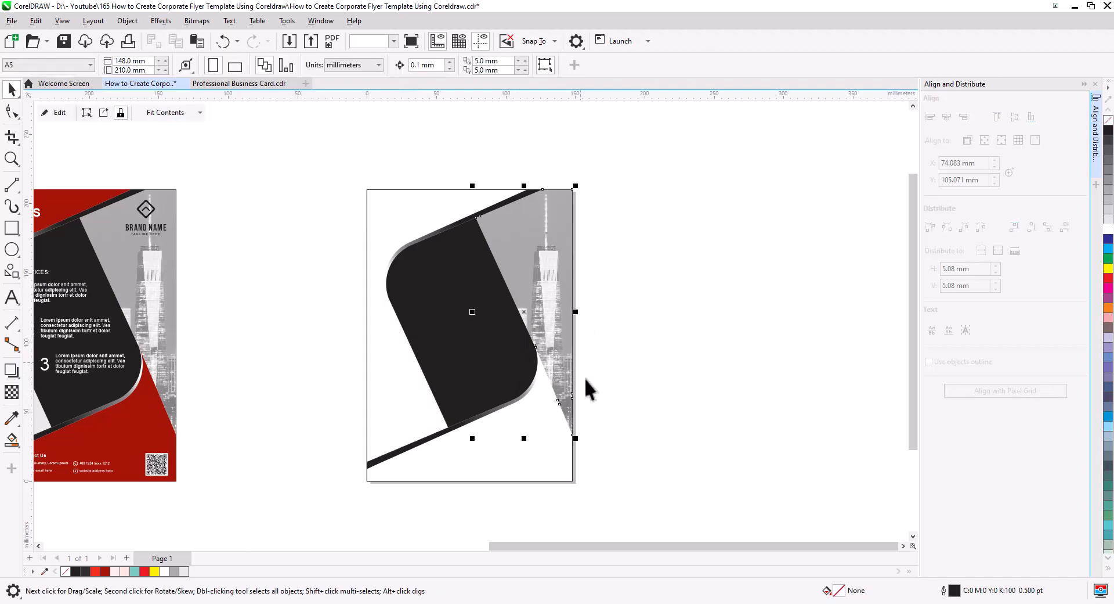
key("Delete")
- Rotate the dark panel and its stripes together by about 20 degrees counterclockwise
left_click_drag(288, 170, 287, 172)
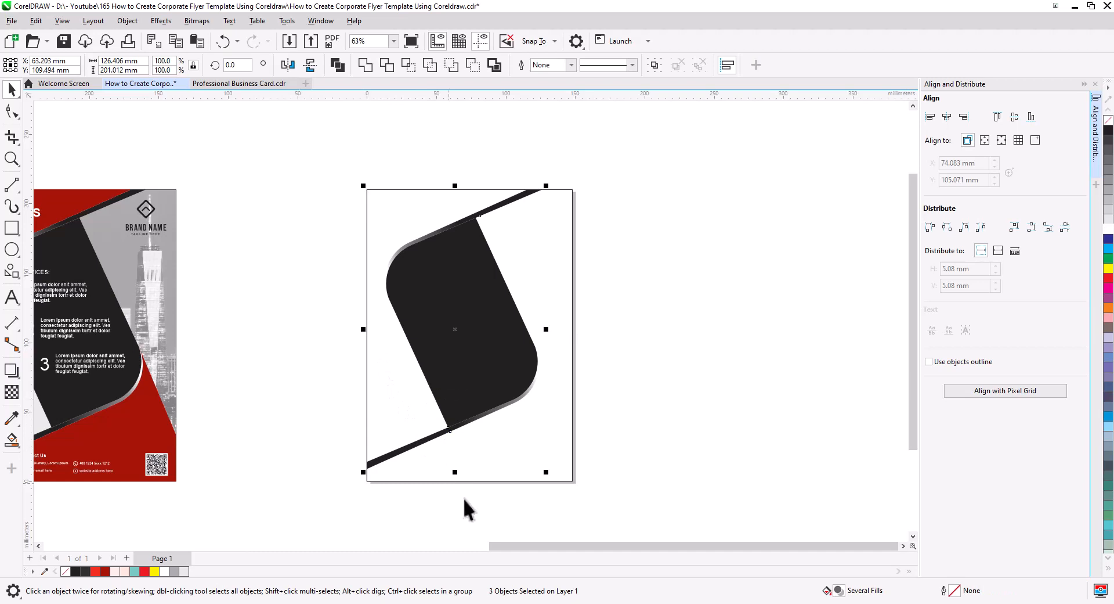
left_click(470, 386)
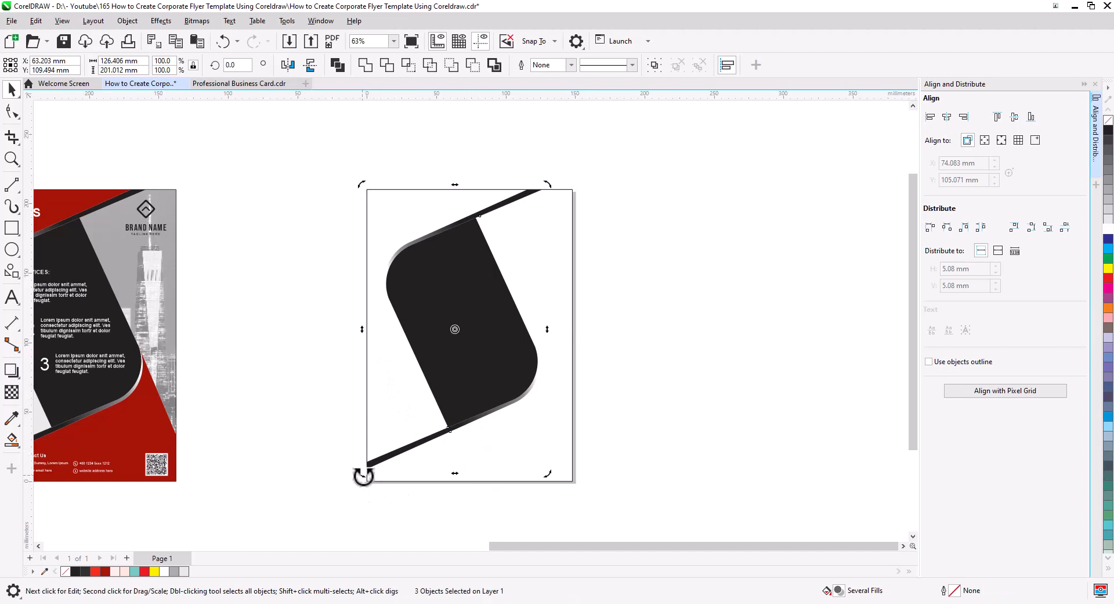
left_click_drag(364, 475, 436, 498)
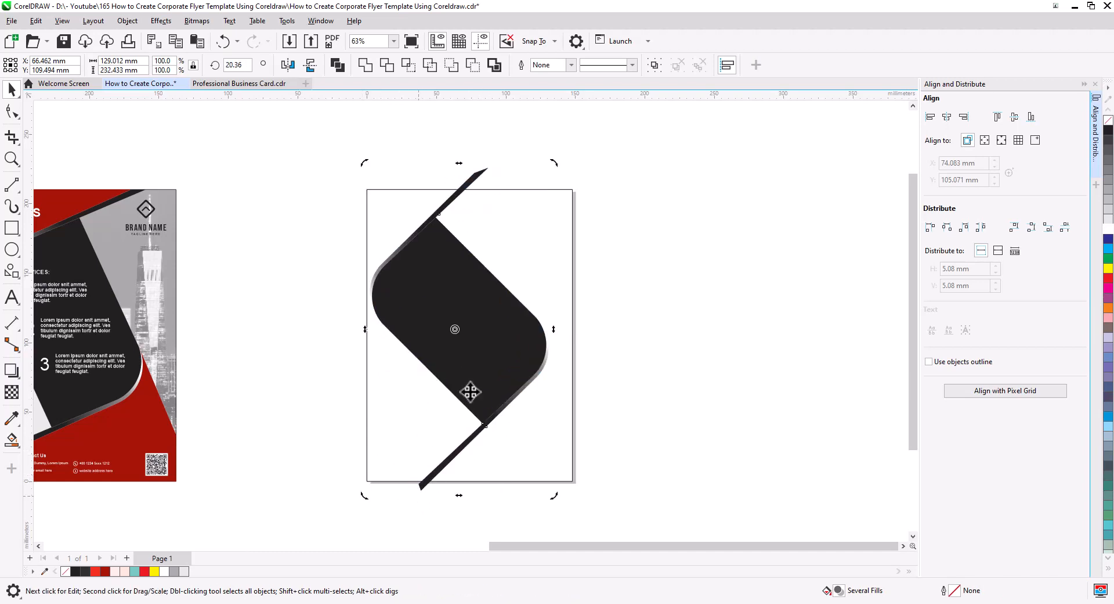
- Scale the rotated dark shapes to about 116 by 208 mm and position them slightly low within the page
left_click_drag(475, 374, 487, 399)
left_click_drag(379, 189, 397, 222)
left_click_drag(470, 358, 504, 366)
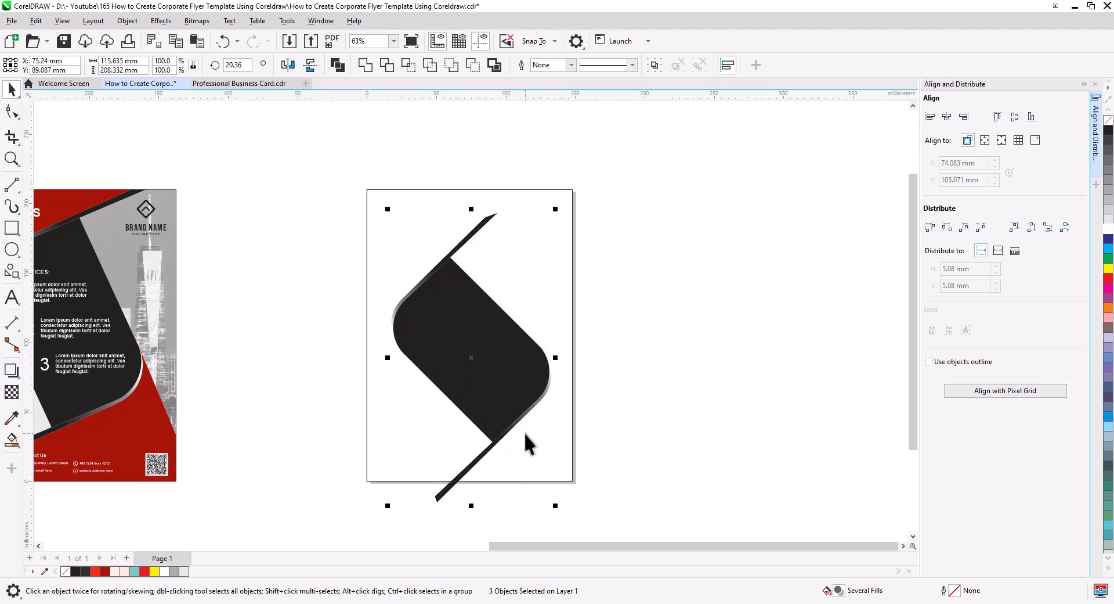
left_click_drag(511, 389, 508, 387)
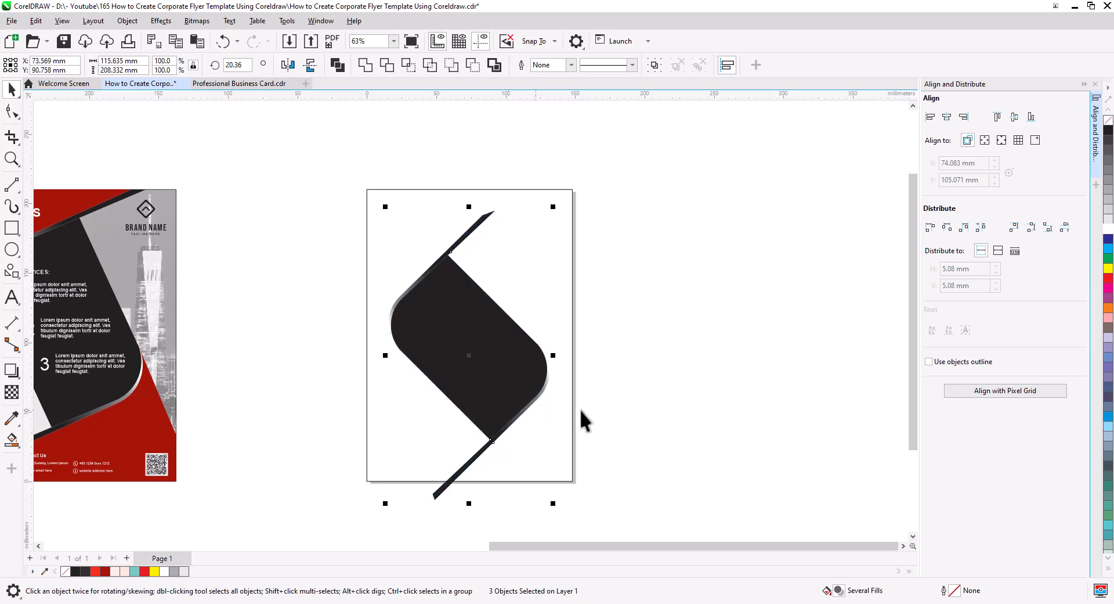
left_click(616, 427)
- Draw a straight line extending the dark panel's upper-right edge past the page's right side, about 118 by 117 mm
scroll(474, 358, "up", 2)
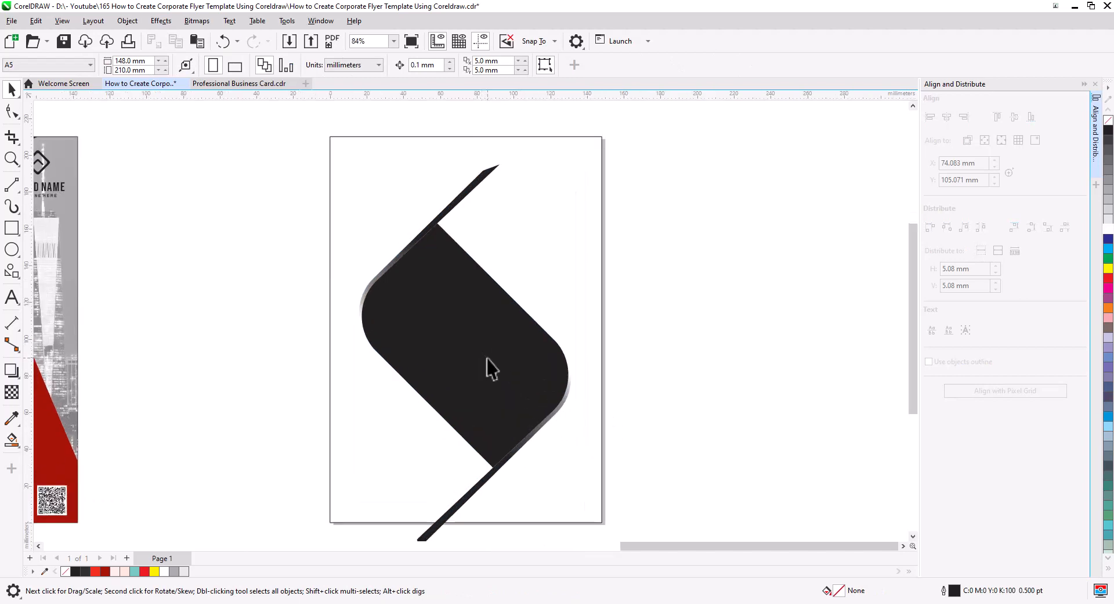
scroll(486, 369, "up", 2)
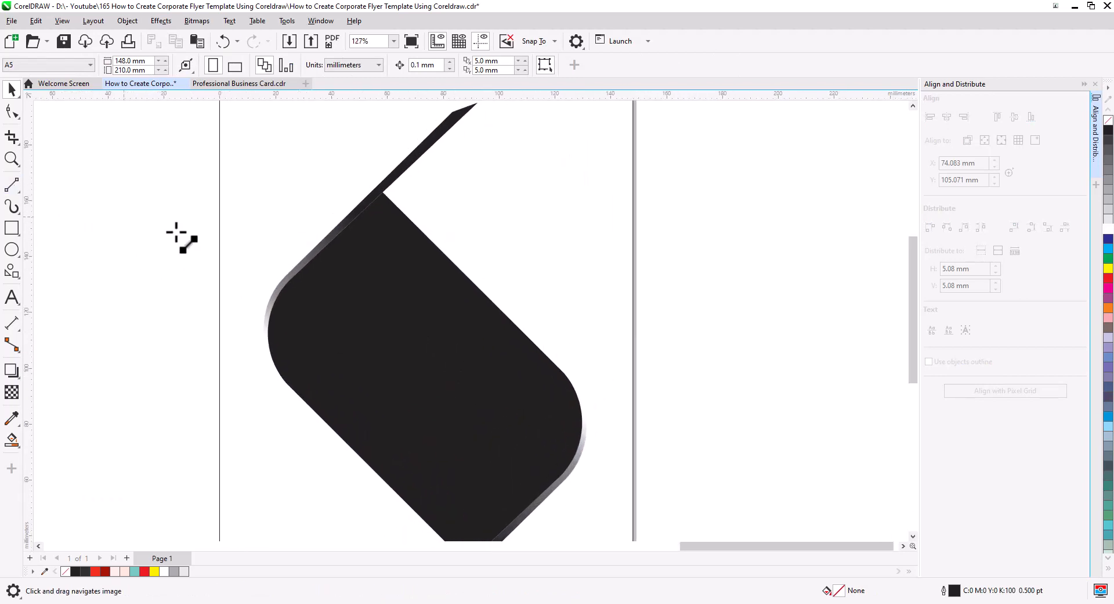
left_click_drag(434, 241, 677, 517)
key("space")
scroll(500, 410, "down", 2)
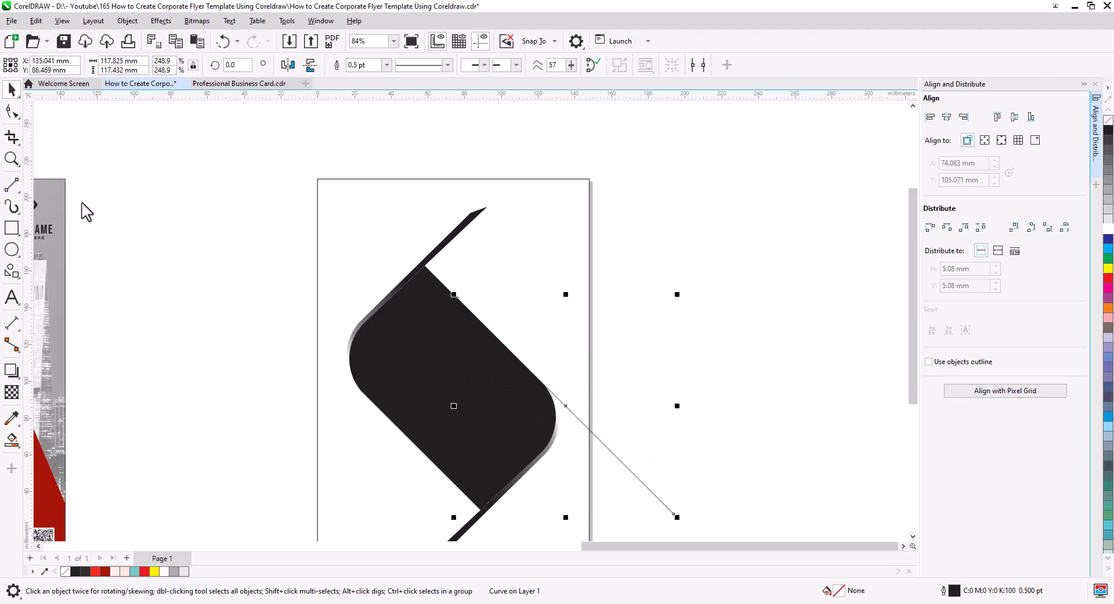
- Draw a straight line along the upper stripe's outer edge, extending past the page's top, about 81 by 79 mm
key("space")
left_click_drag(388, 292, 569, 141)
key("space")
scroll(443, 291, "up", 5)
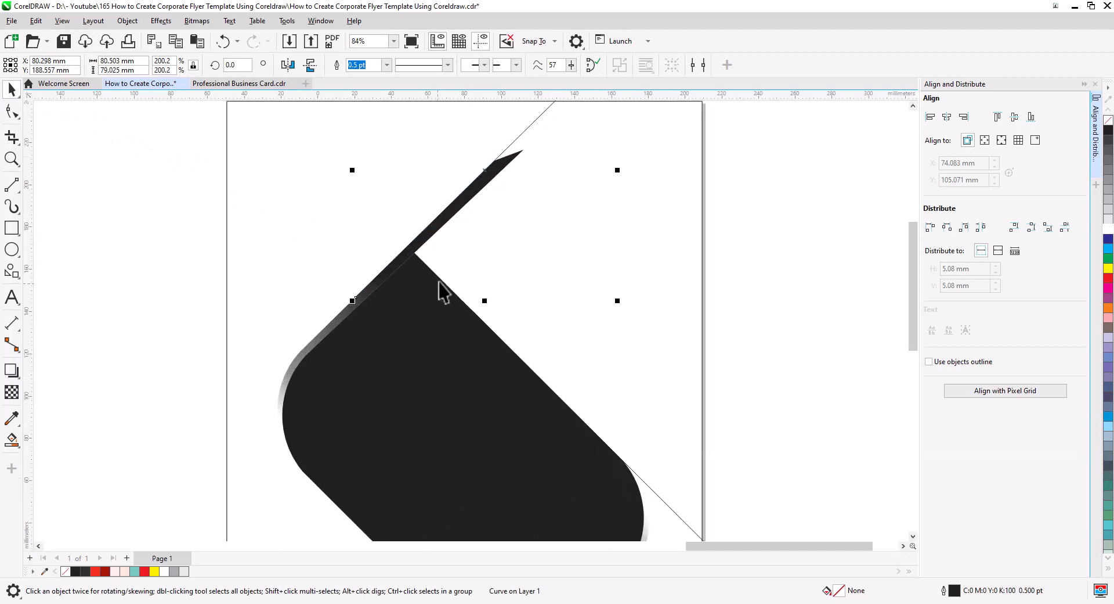
- Draw a line along the upper stripe's inner edge, extending past the page's top, about 57 by 53 mm
left_click_drag(443, 290, 441, 400)
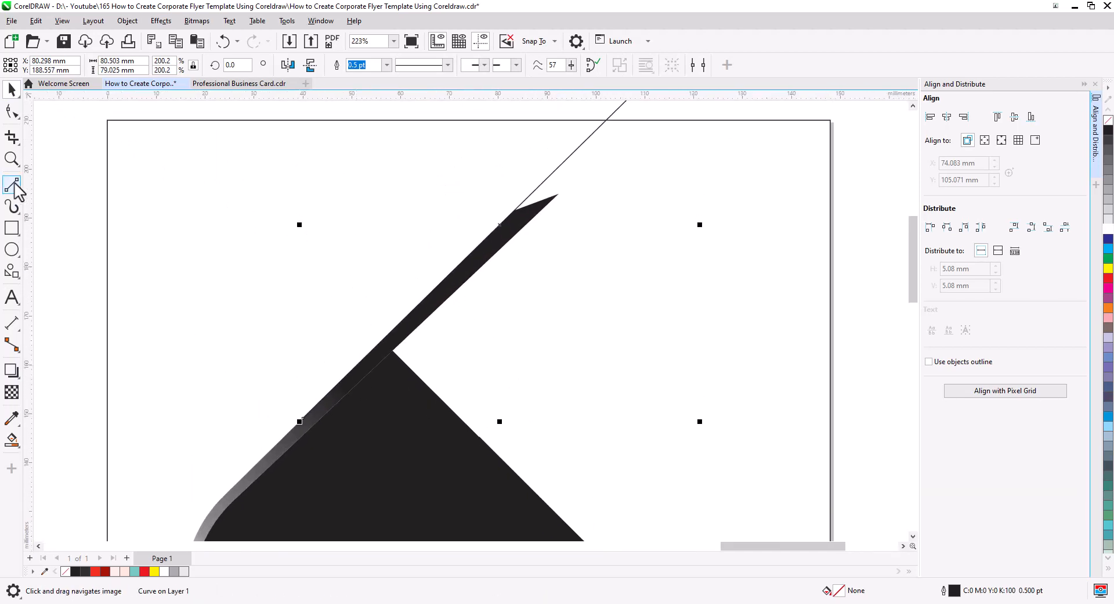
left_click(13, 185)
mouse_move(414, 330)
left_mouse_down()
mouse_move(544, 208)
mouse_move(724, 82)
left_mouse_up()
left_click(12, 89)
scroll(592, 255, "down", 1)
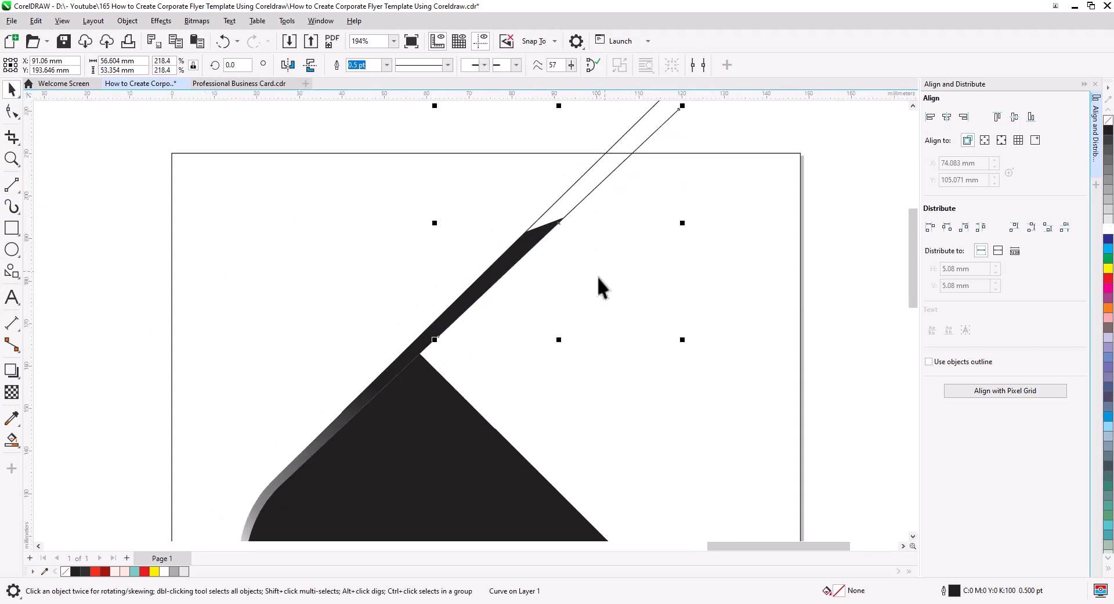
- Draw a line along the dark panel's lower-left edge and extend it past the page's left side to about 79 by 79 mm
scroll(427, 357, "down", 3)
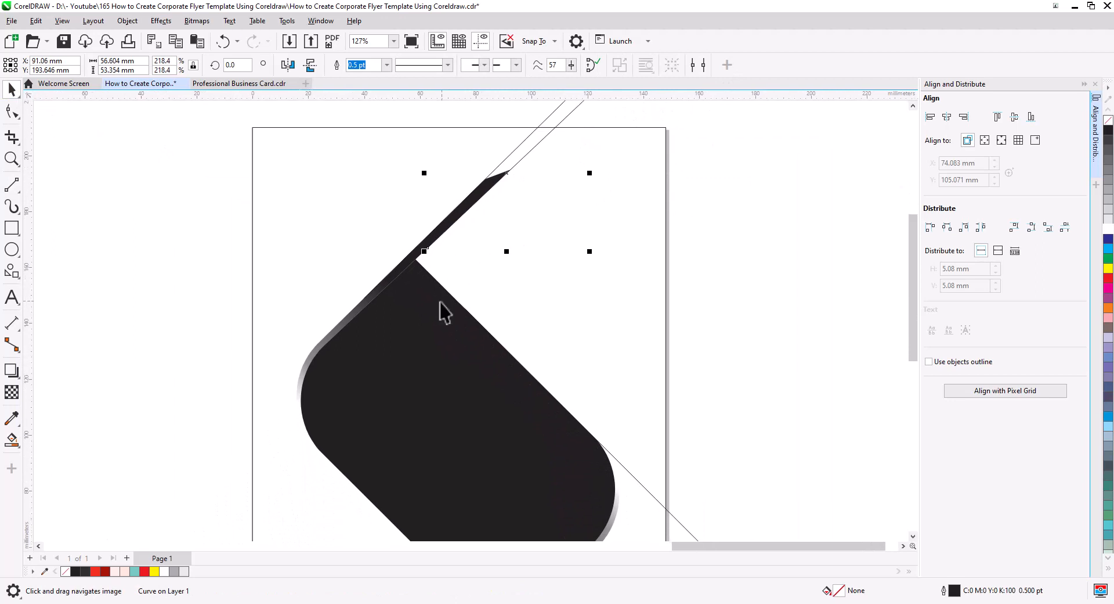
left_click_drag(358, 441, 374, 343)
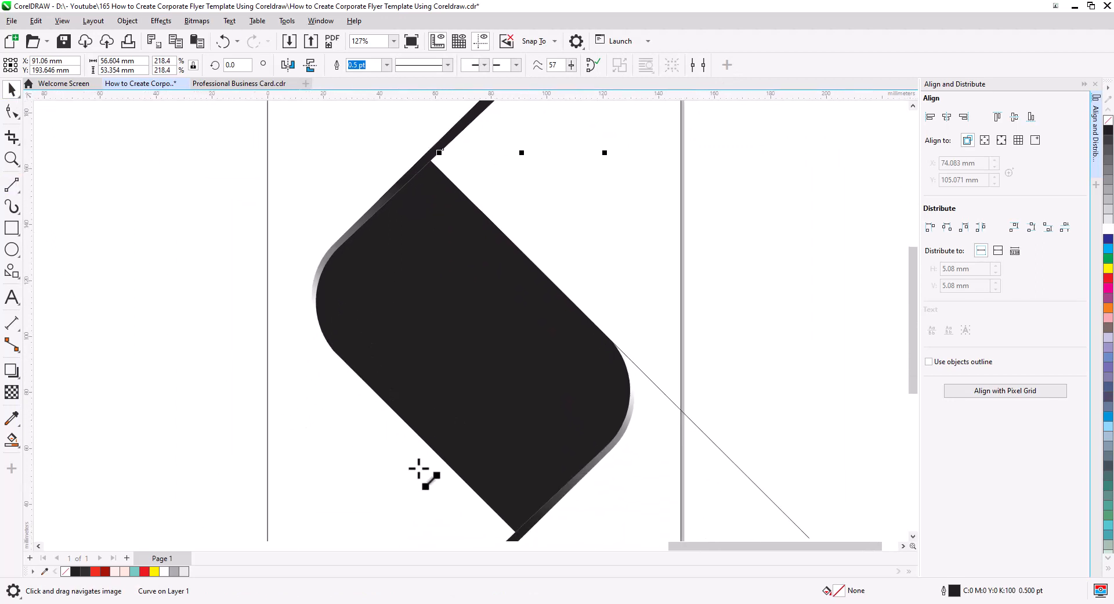
key("F5")
mouse_move(452, 467)
left_mouse_down()
mouse_move(356, 385)
mouse_move(350, 367)
left_mouse_up()
left_click(10, 91)
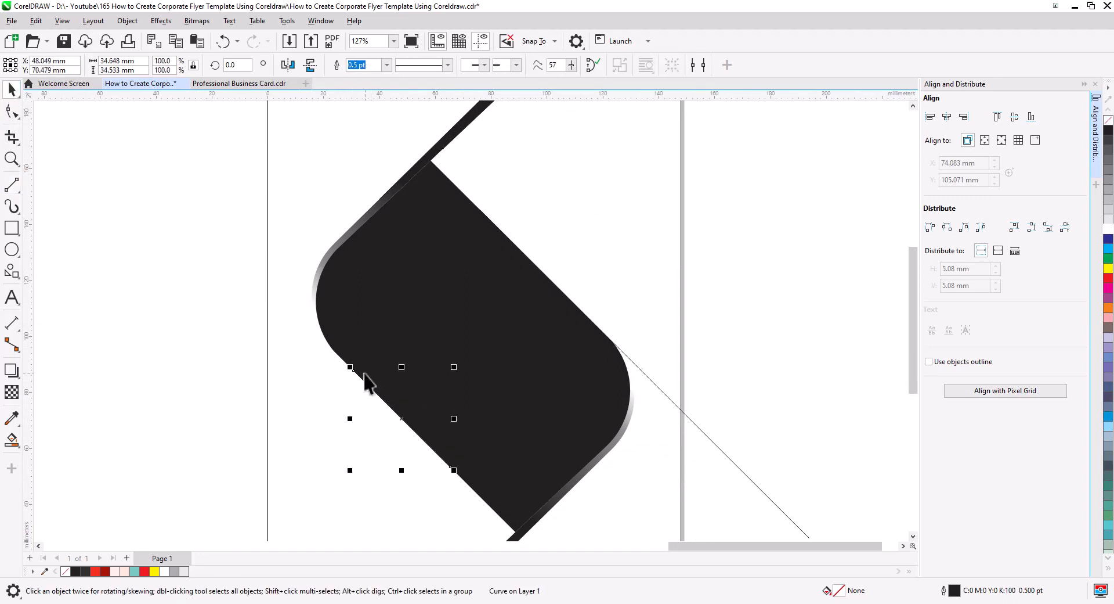
left_click_drag(350, 366, 224, 243)
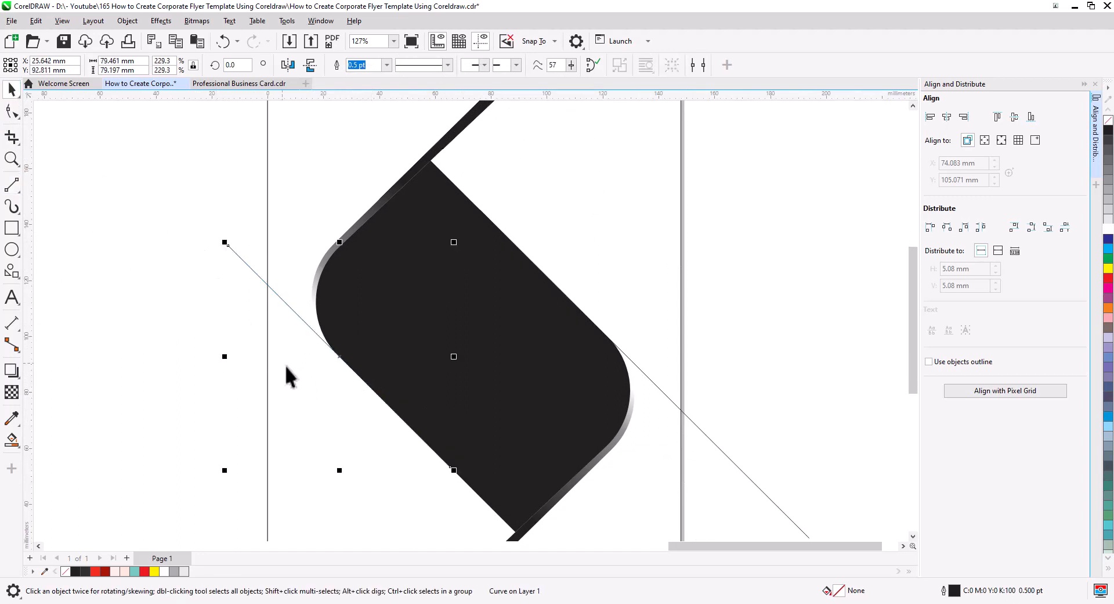
- Give the page frame, dark shapes and construction lines a black outline
scroll(376, 451, "down", 2)
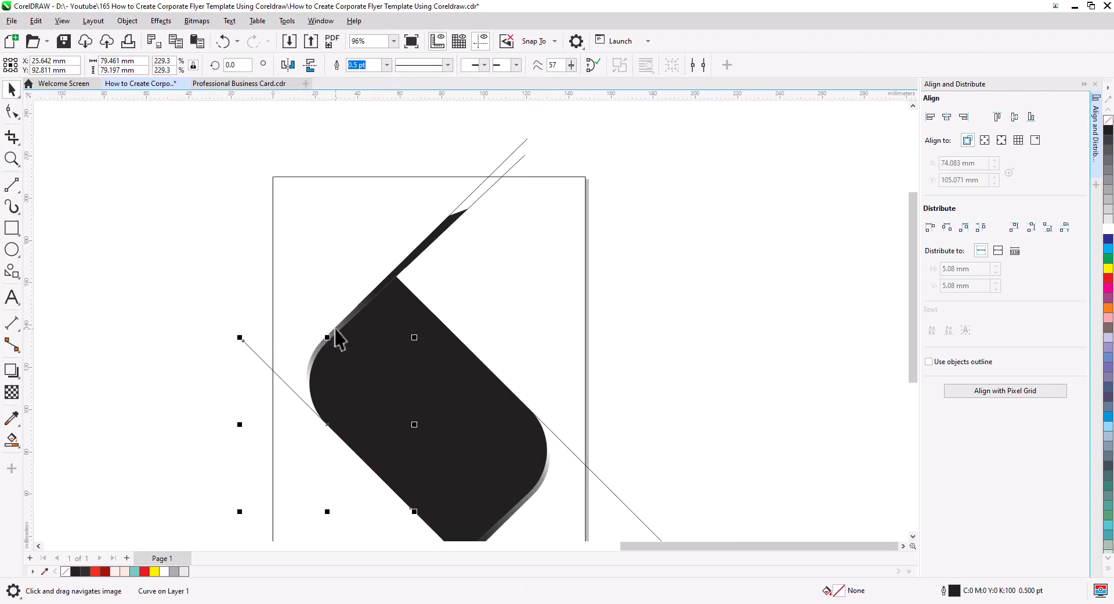
scroll(354, 358, "down", 2)
left_click_drag(285, 227, 600, 534)
right_click(1110, 131)
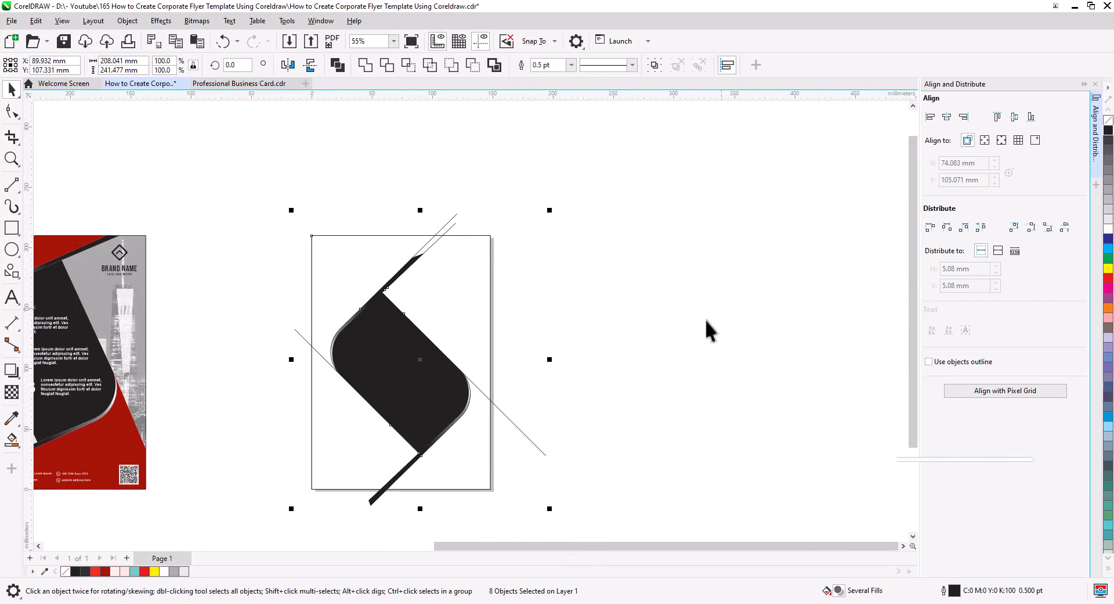
left_click(706, 321)
- Create teal shapes with Smart Fill in the four enclosed regions around the dark panel
left_click(311, 273)
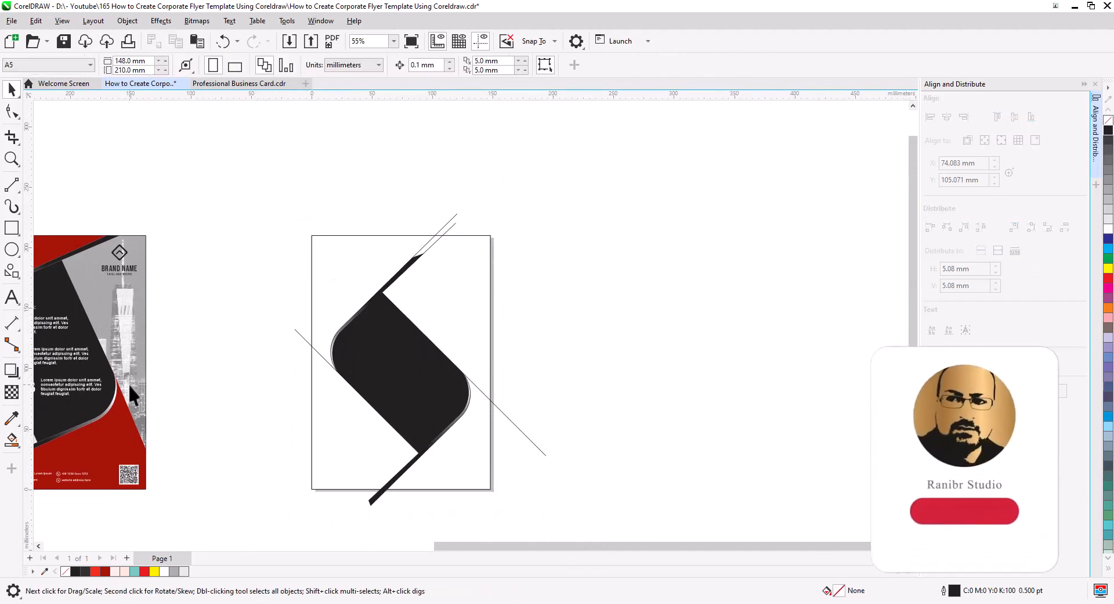
left_click(11, 439)
left_click(321, 283)
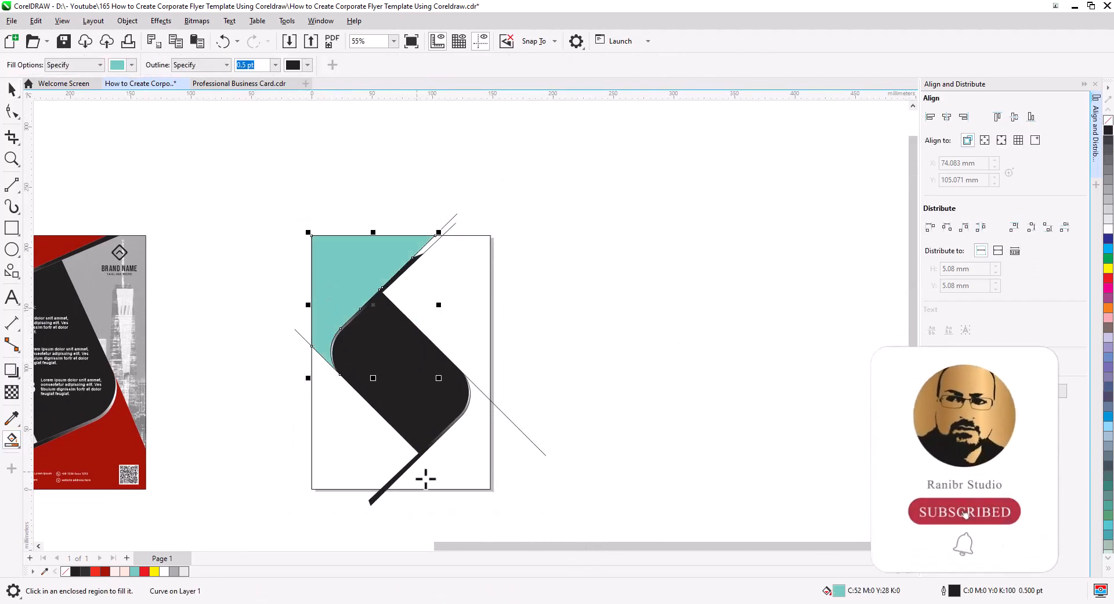
left_click(452, 479)
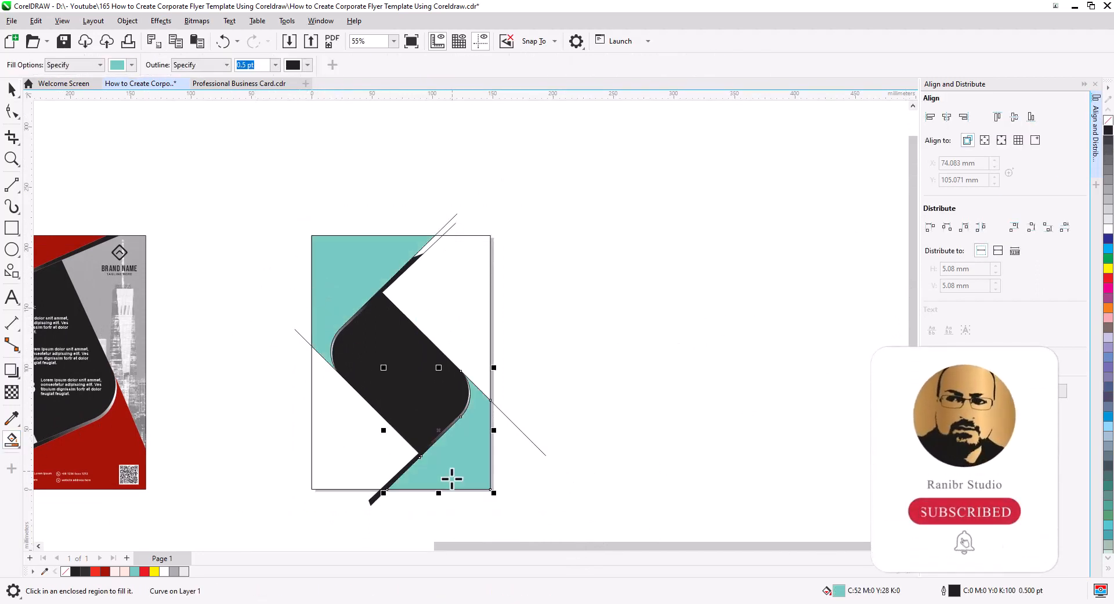
left_click(474, 313)
left_click(338, 446)
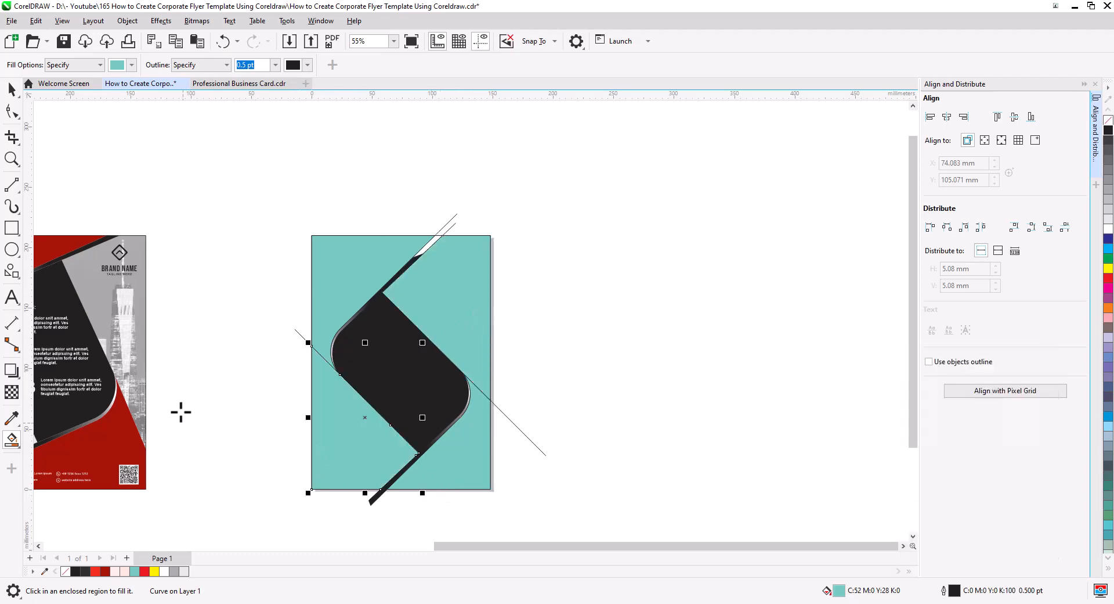
left_click(11, 93)
- Recolor the upper-left and lower-right teal shapes dark red
scroll(363, 304, "up", 2)
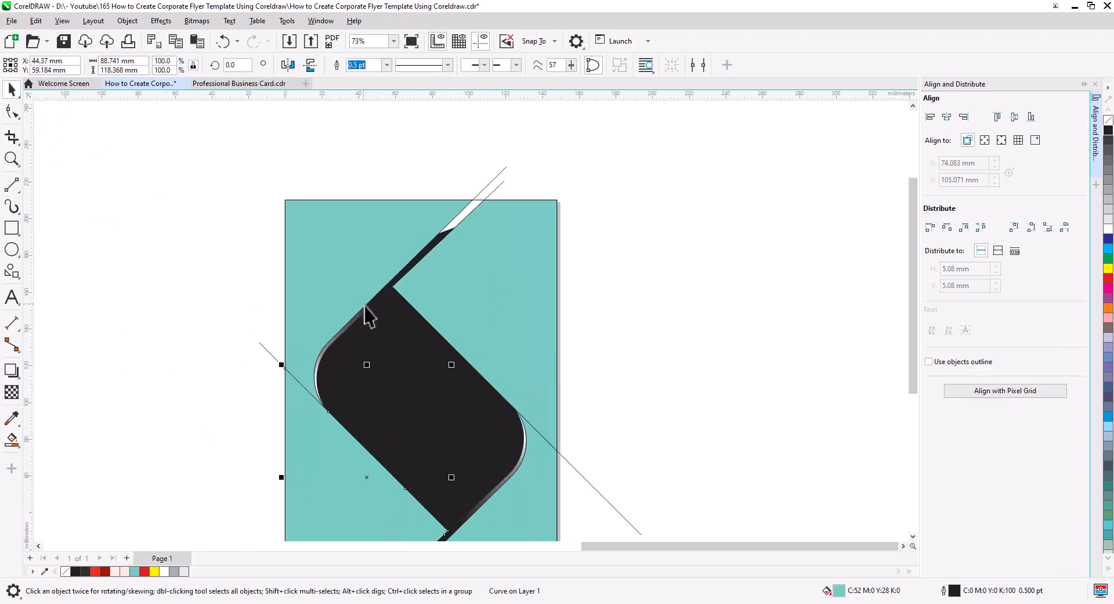
left_click_drag(540, 488, 537, 404)
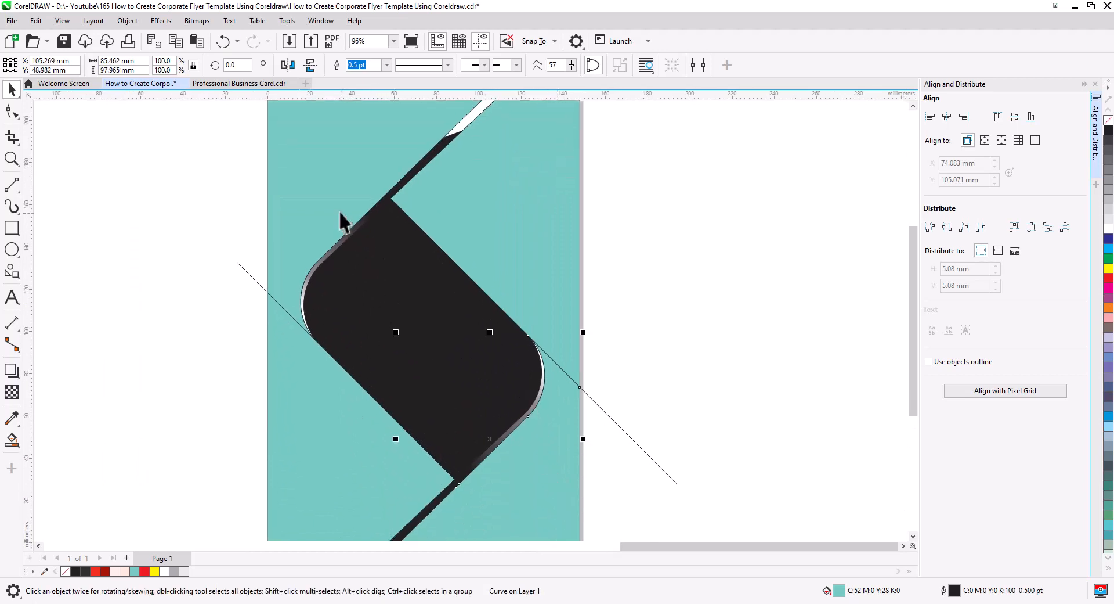
left_click(279, 390, "shift")
left_click(102, 572)
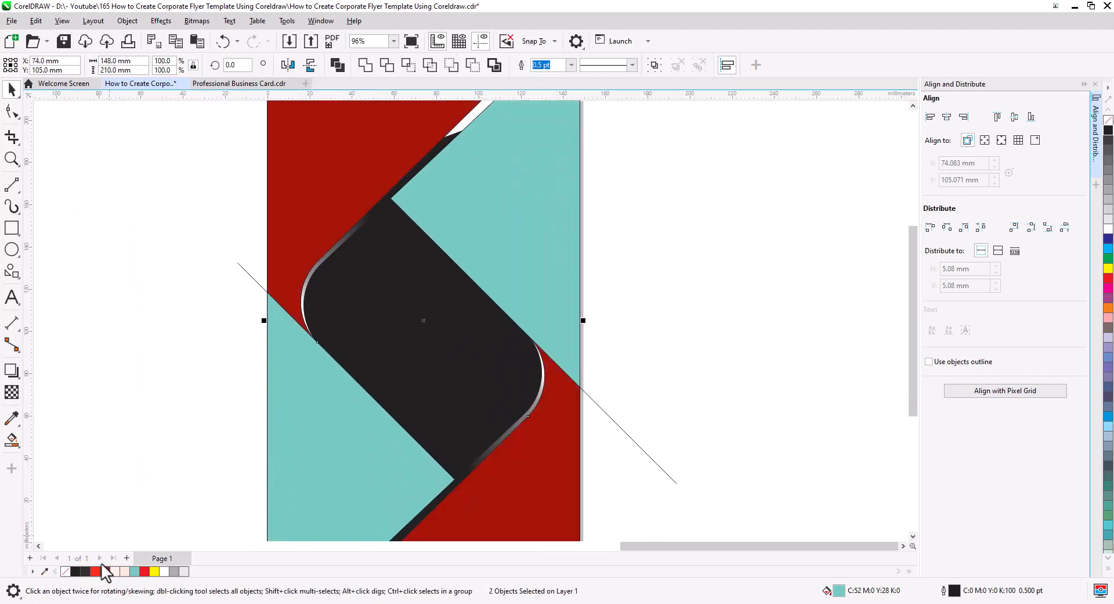
- Fill the white gap at the dark strip's upper end with Smart Fill and weld the new shape to the strip
left_click(705, 260)
left_click_drag(654, 218, 648, 340)
scroll(453, 267, "up", 1)
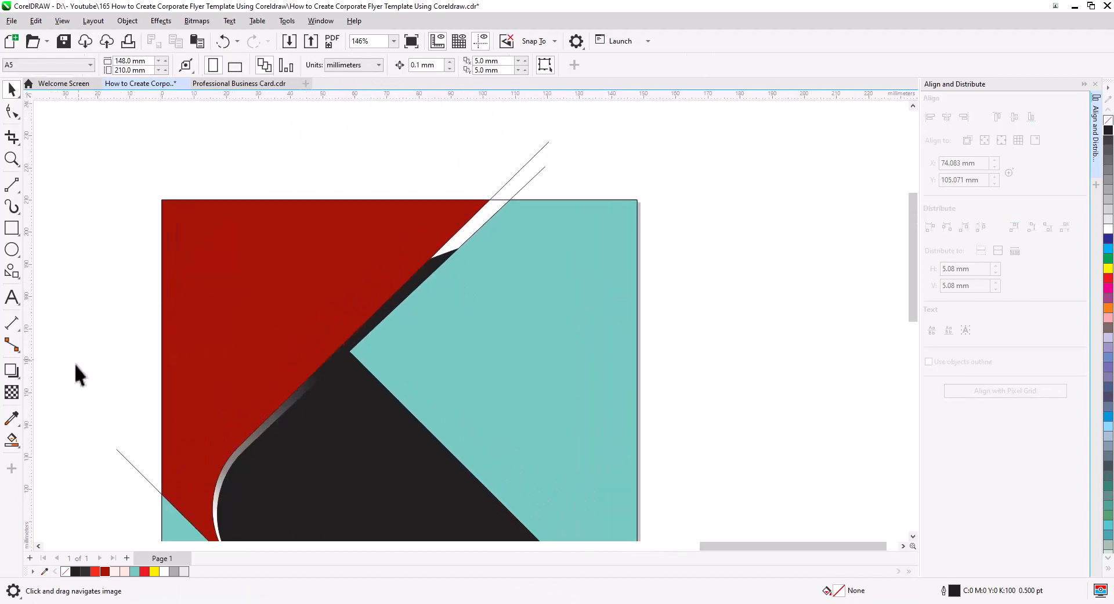
left_click(8, 441)
left_click(463, 238)
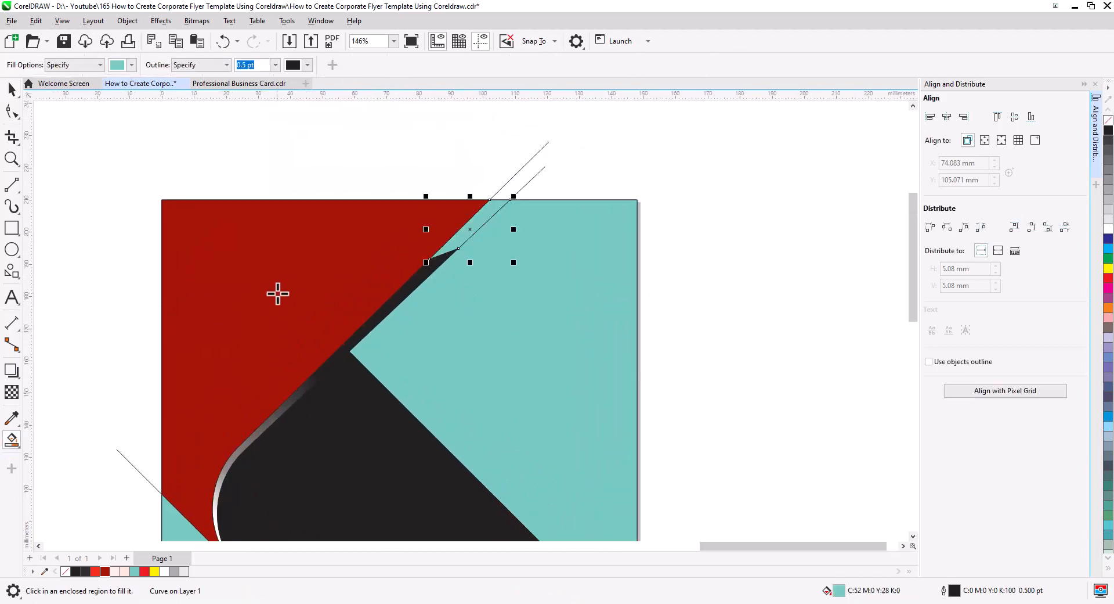
left_click(13, 92)
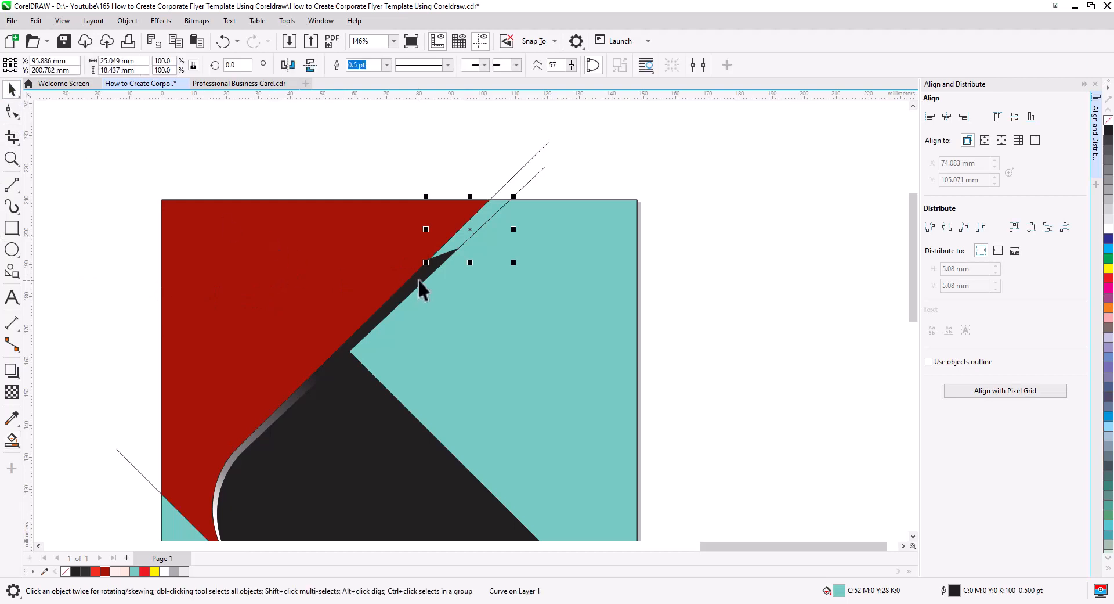
left_click(411, 292, "shift")
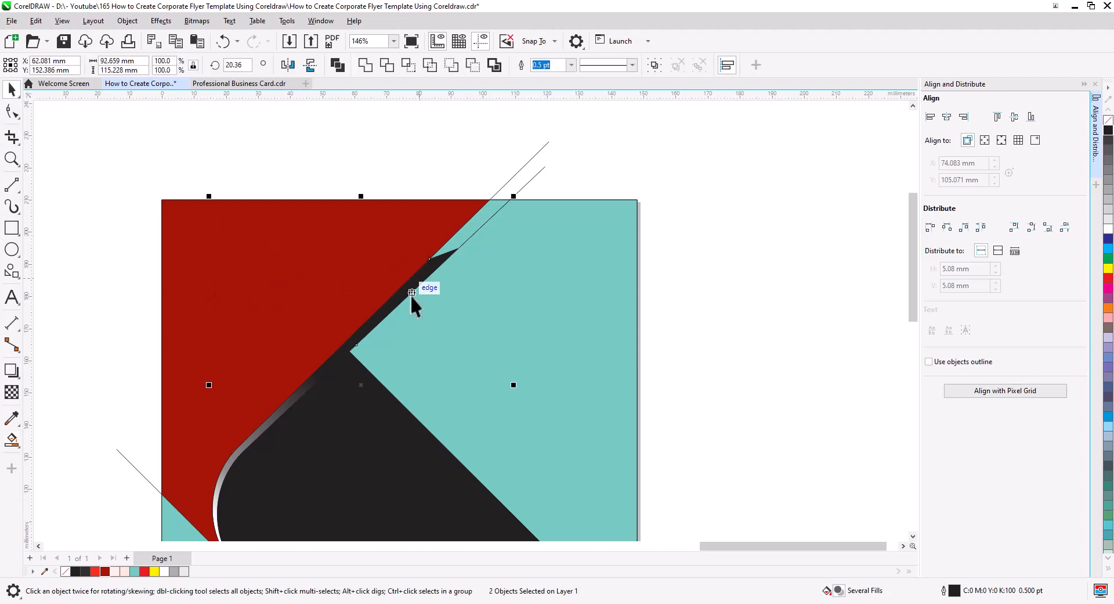
left_click(365, 68)
left_click(375, 160)
- Draw a rectangle about 60 by 25 mm below the page's lower edge, over the overhanging end of the dark strip
left_click_drag(515, 340, 477, 159)
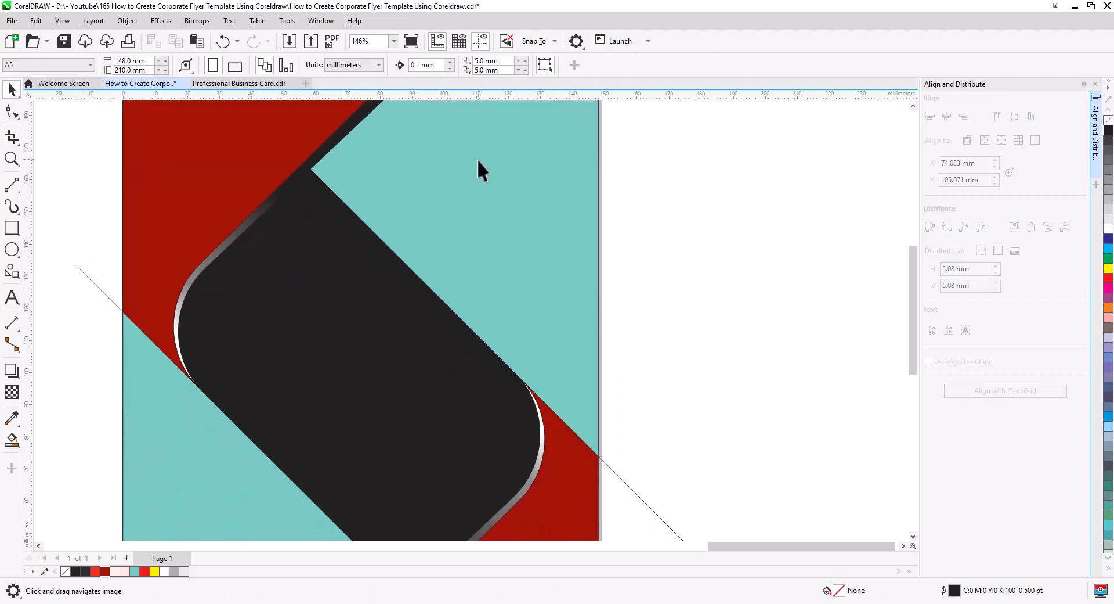
left_click_drag(528, 405, 497, 207)
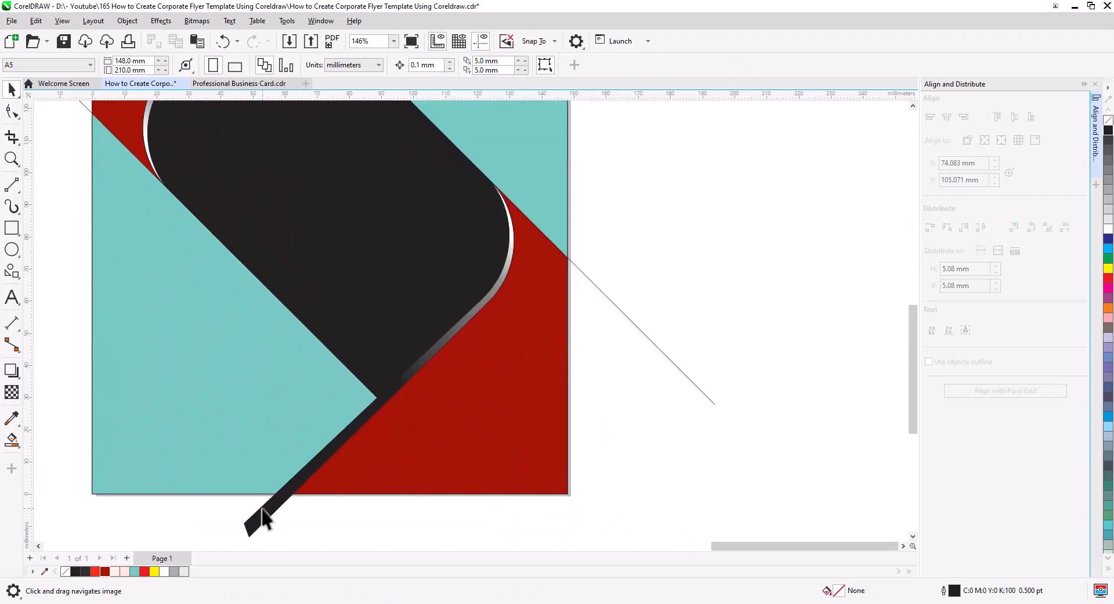
left_click(257, 522)
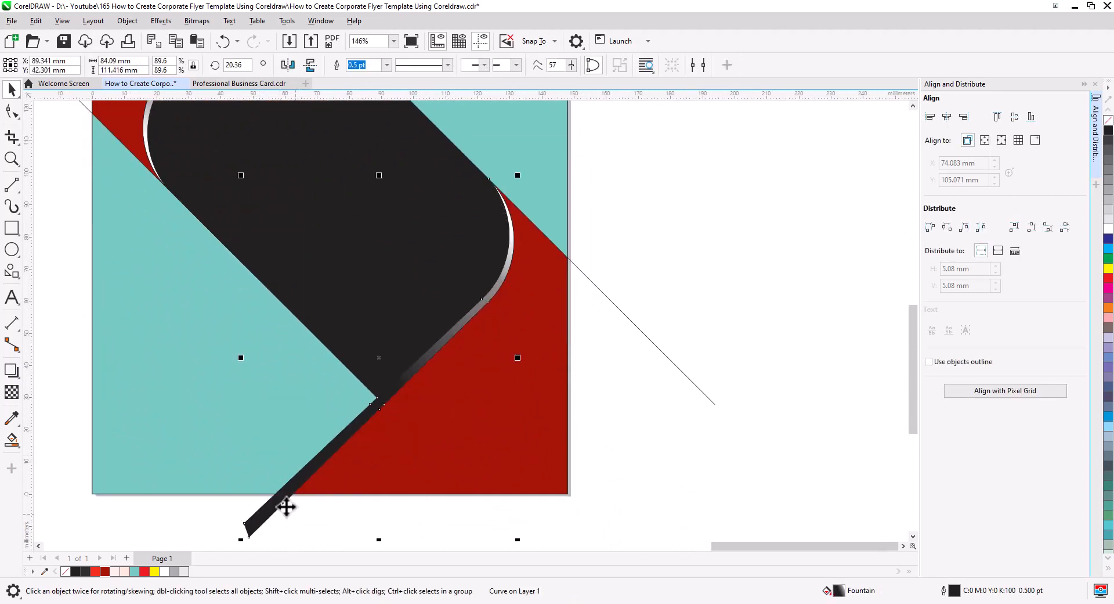
left_click_drag(285, 513, 331, 458)
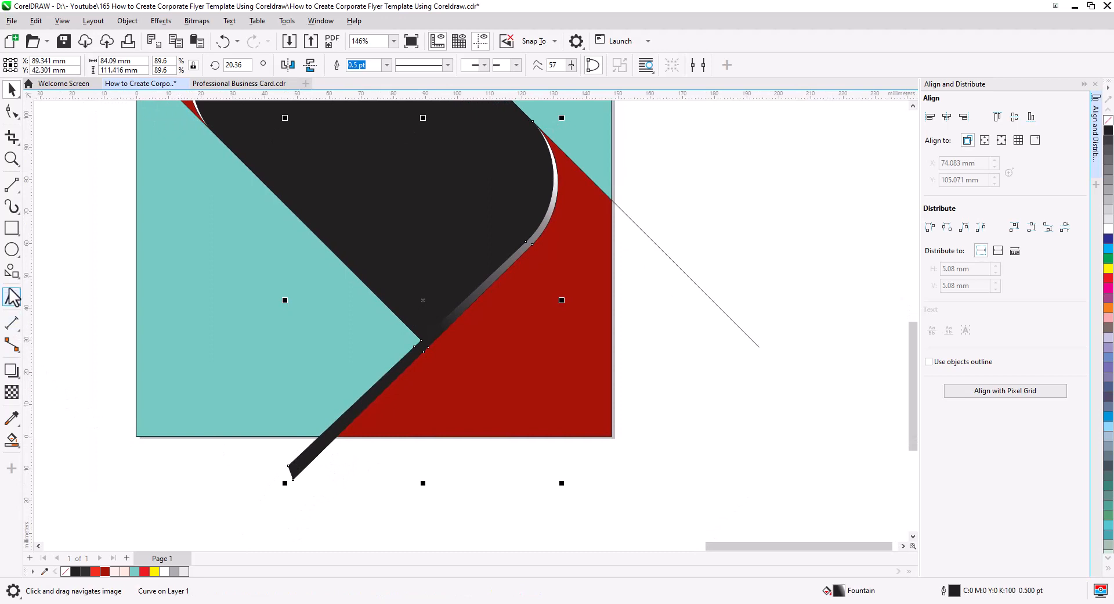
left_click(14, 225)
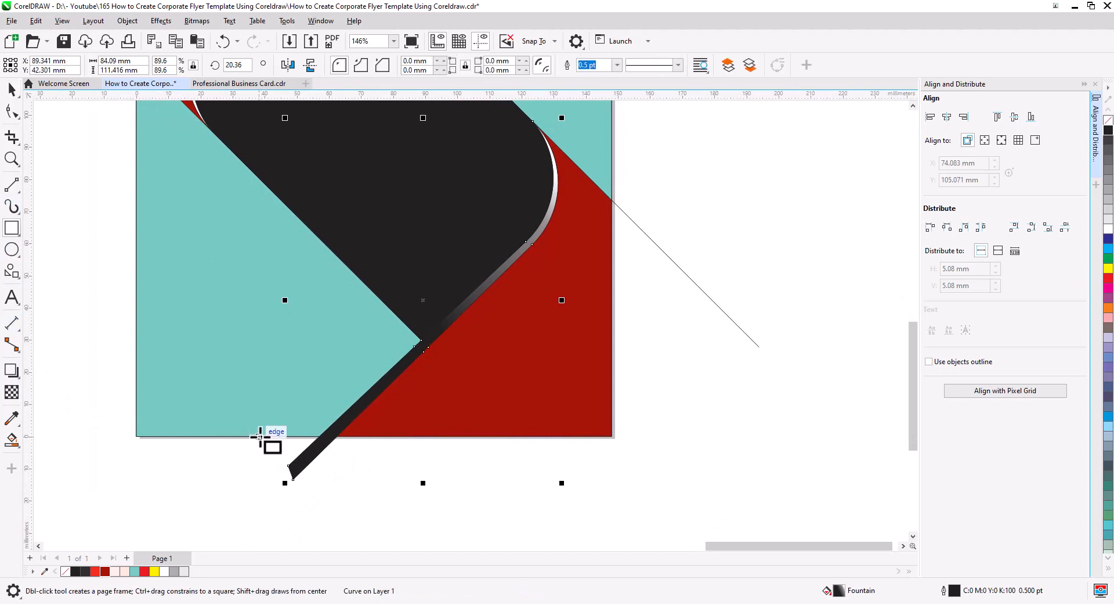
left_click_drag(259, 435, 451, 517)
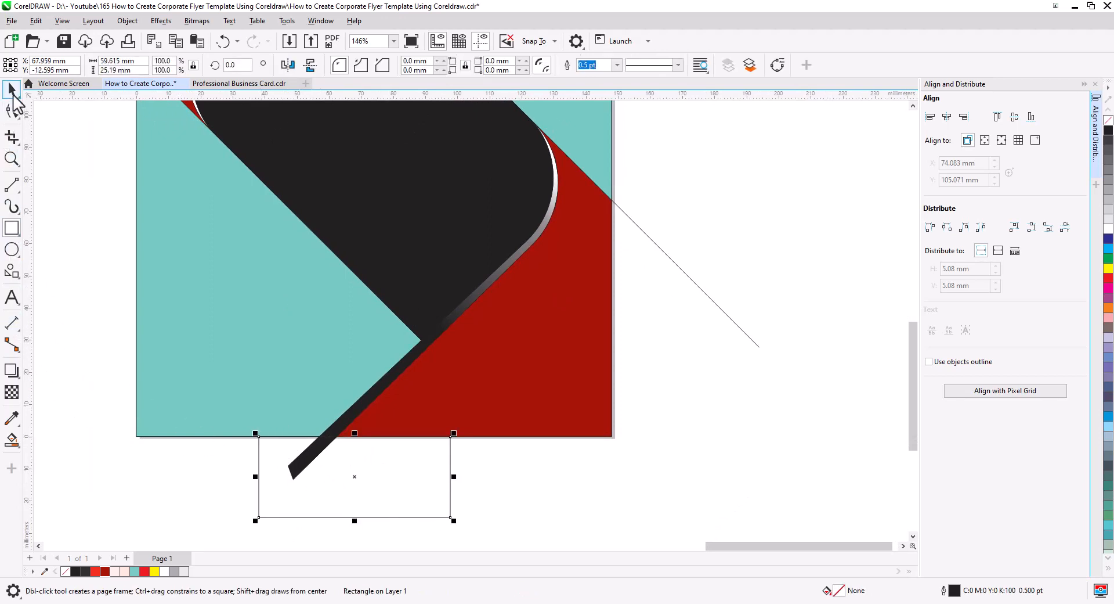
- Trim the dark strip's overhang with the rectangle below the page and delete the rectangle
left_click(12, 94)
left_click(290, 475, "shift")
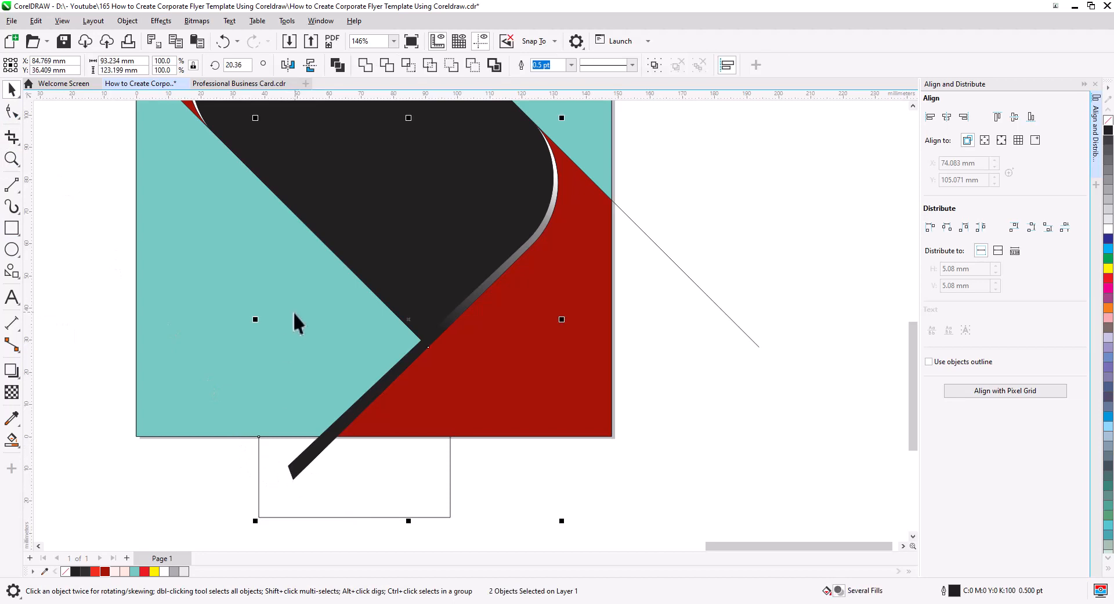
left_click(392, 67)
left_click(377, 486)
key("Delete")
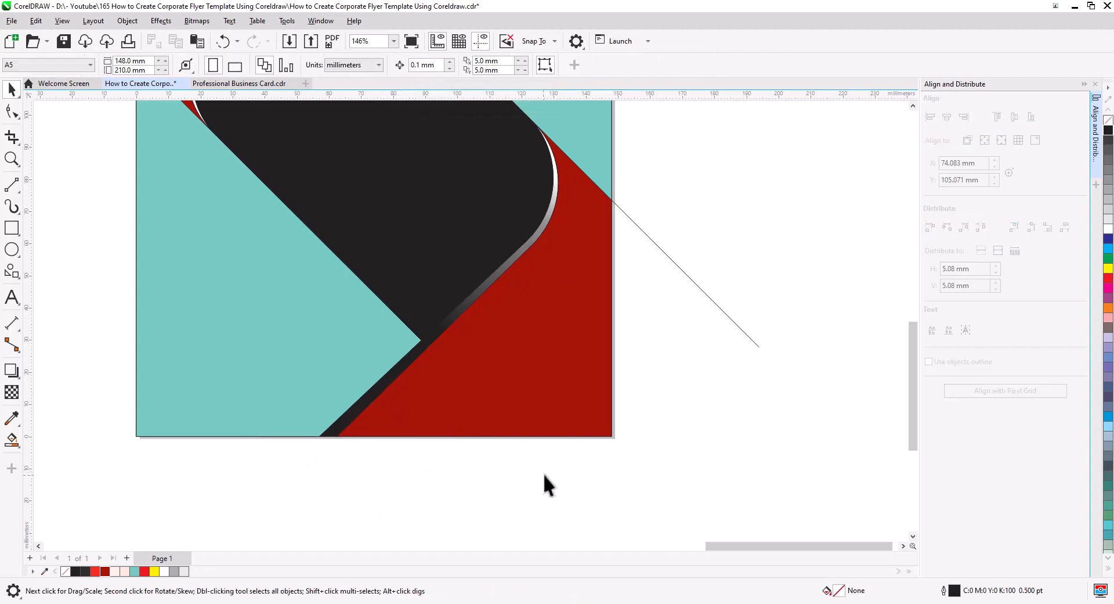
- Delete the leftover construction lines extending beyond the page on the right, left and upper sides
left_click_drag(685, 426, 666, 545)
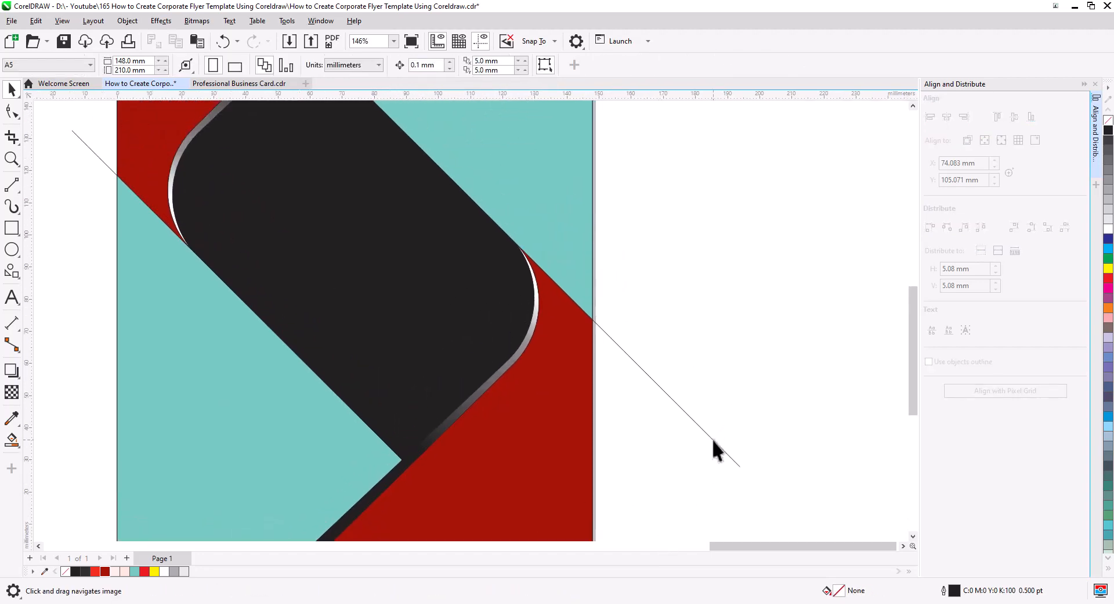
left_click(712, 438)
key("Delete")
scroll(689, 430, "down", 3)
left_click_drag(736, 350, 740, 485)
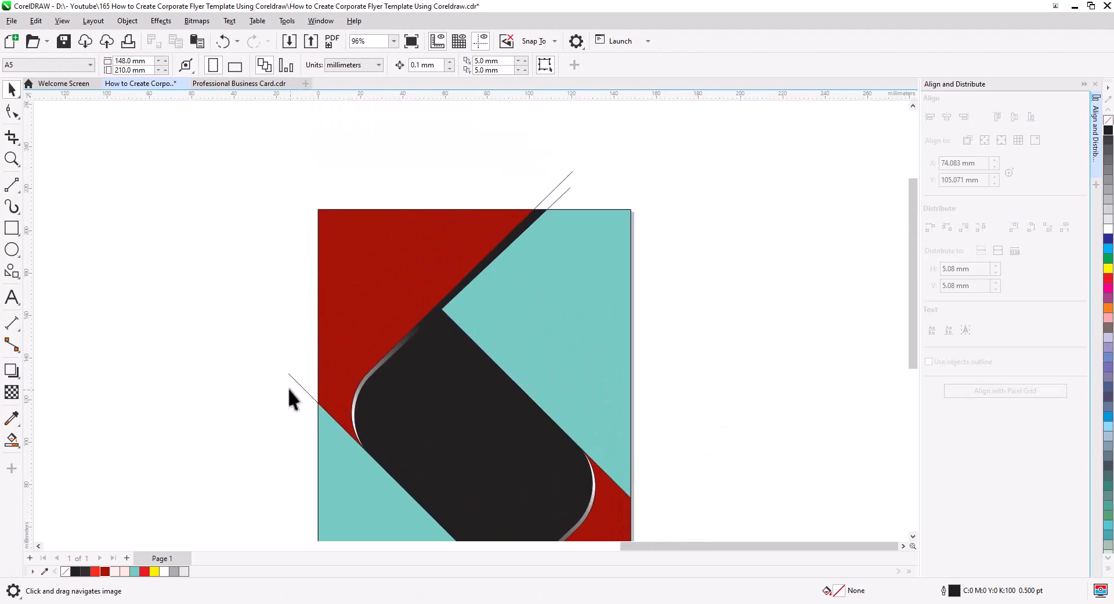
left_click(291, 375)
key("Delete")
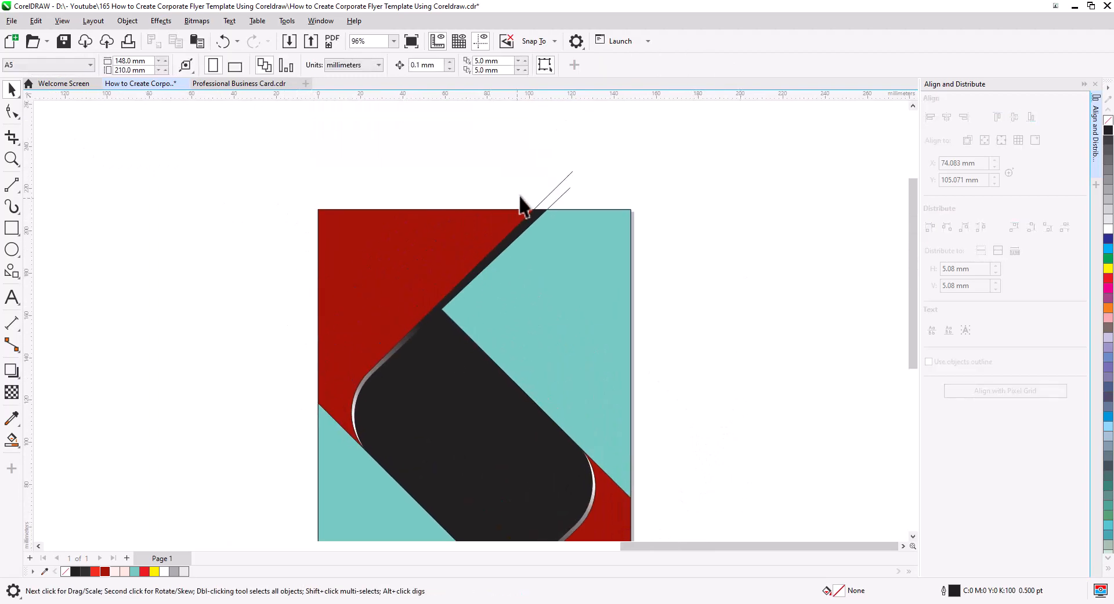
left_click(555, 187)
key("Delete")
scroll(499, 218, "down", 1)
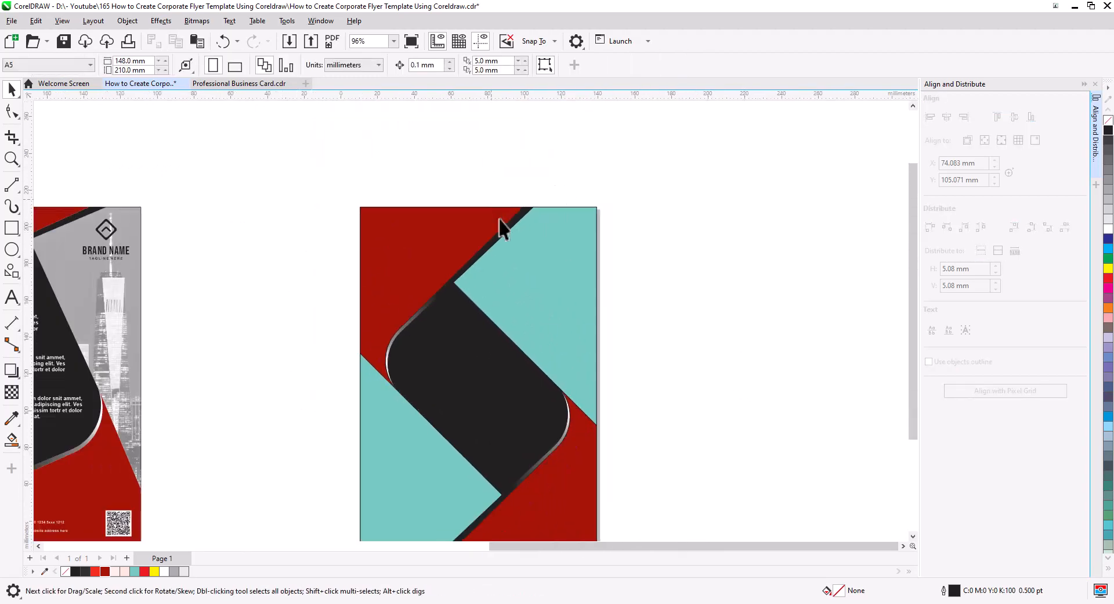
- Copy the "OUR SERVICES:" heading and three numbered text blocks from the first flyer onto the second flyer's dark panel
left_click_drag(530, 350, 533, 307)
left_click_drag(304, 352, 411, 341)
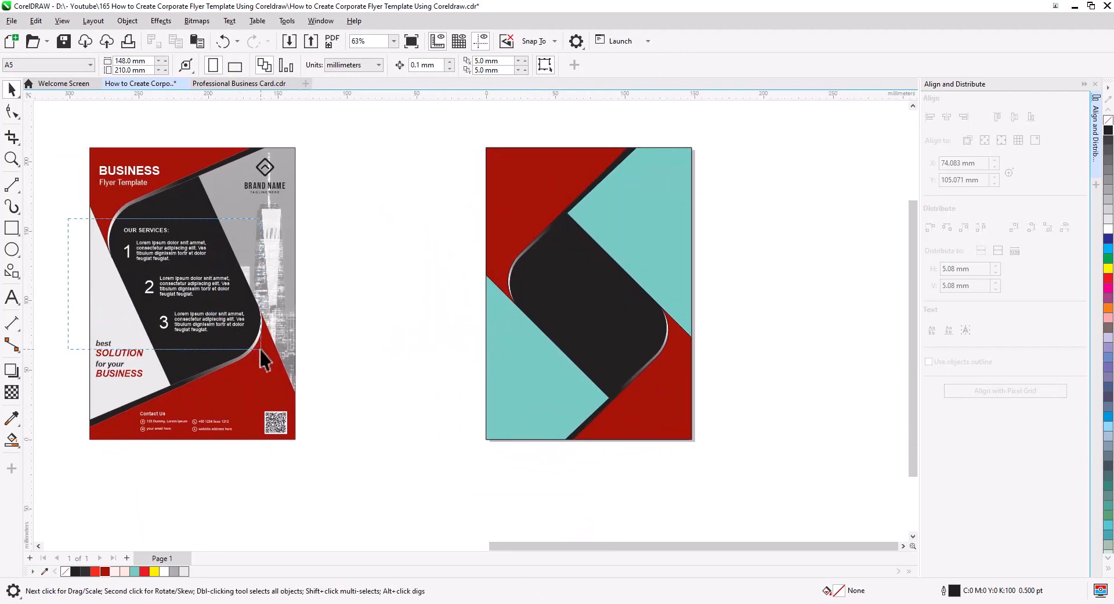
left_click_drag(260, 350, 261, 350)
left_click_drag(201, 318, 601, 333)
left_click(638, 359)
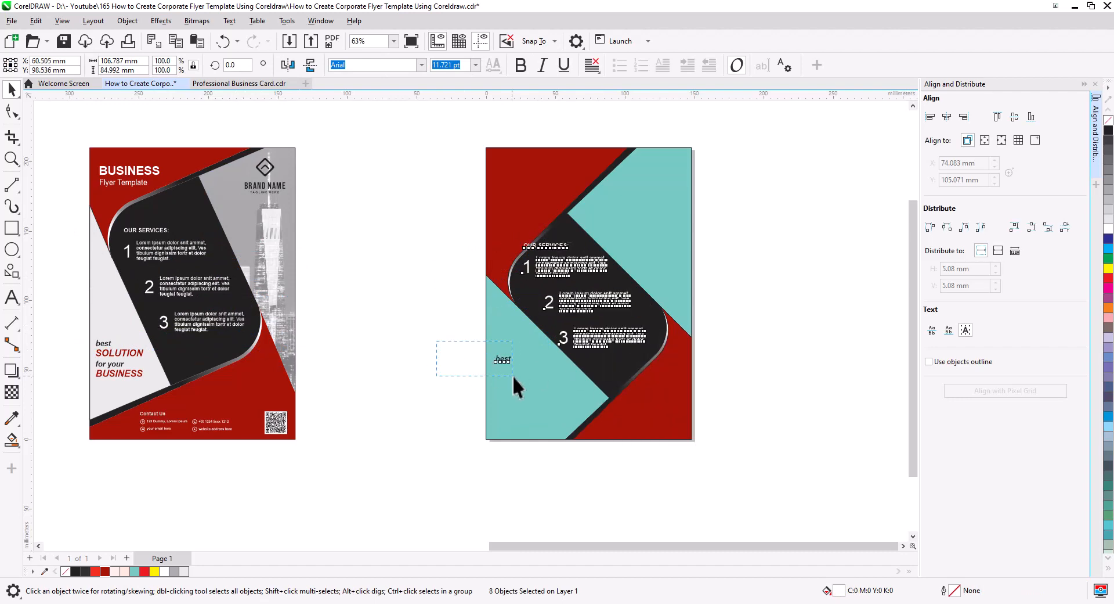
key("Escape")
- Rearrange the services heading and numbered blocks so they step diagonally down inside the second flyer's dark panel
scroll(614, 328, "up", 2)
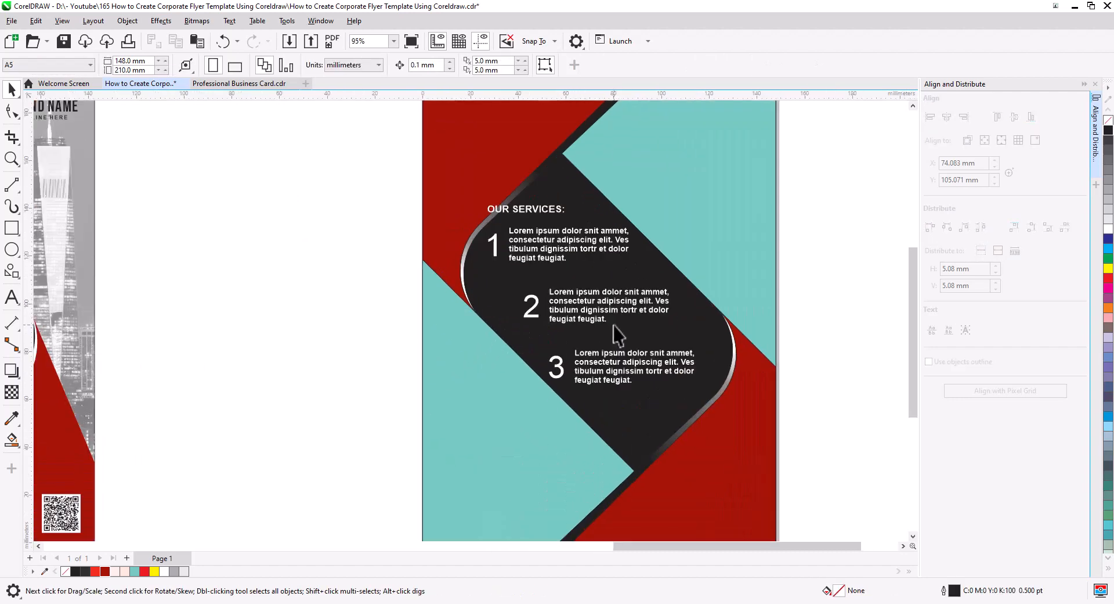
scroll(618, 335, "up", 1)
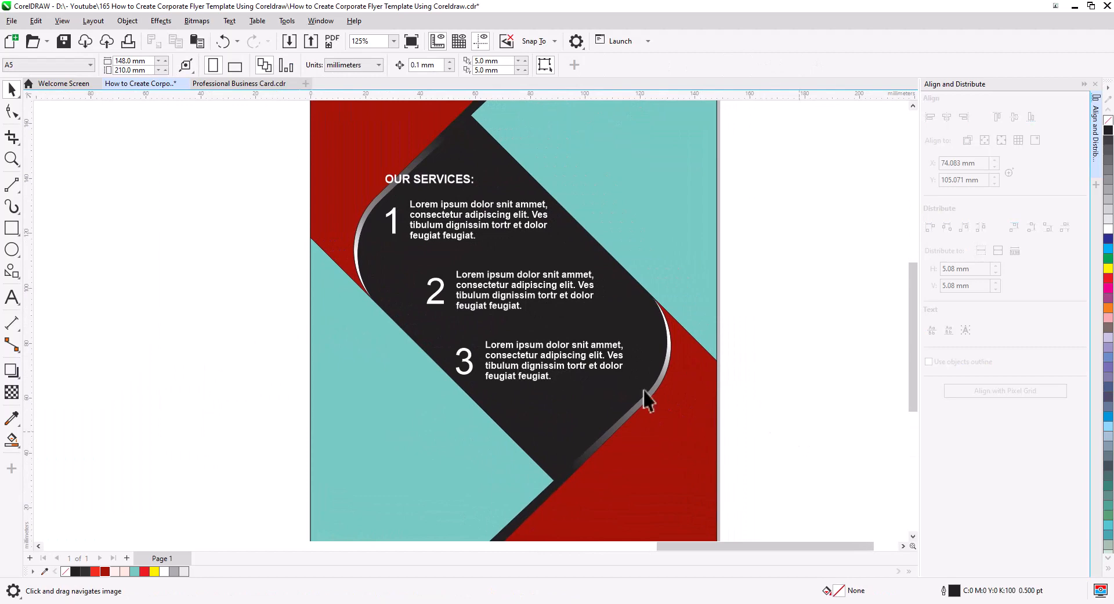
left_click_drag(798, 399, 434, 320)
left_click_drag(507, 361, 535, 367)
left_click_drag(261, 248, 610, 326)
left_click_drag(566, 298, 583, 322)
left_click_drag(278, 152, 572, 255)
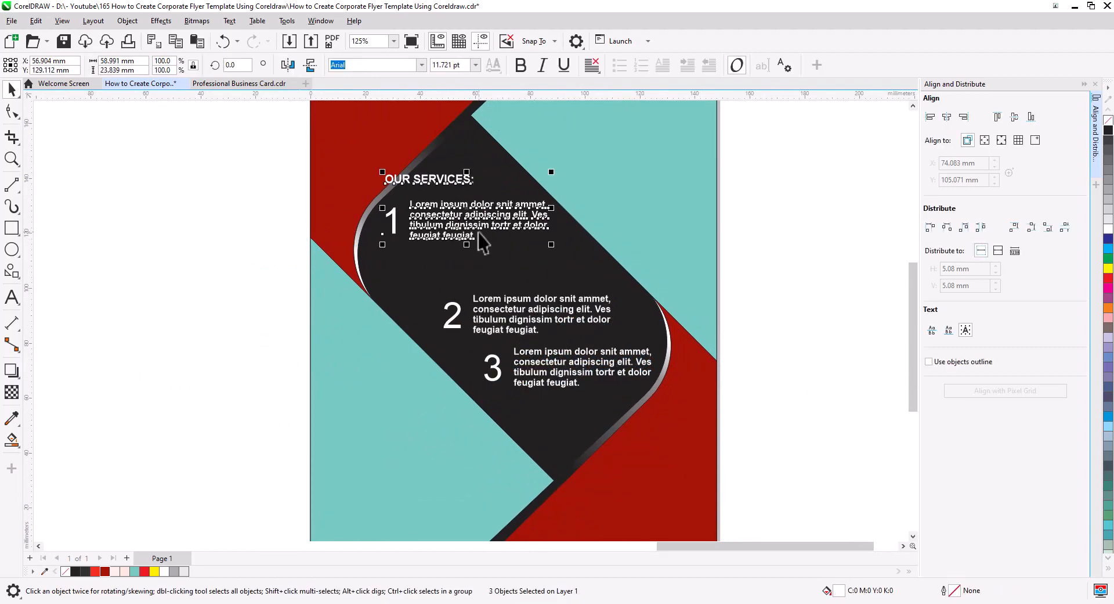
left_click_drag(478, 232, 493, 273)
left_click(405, 326)
left_click_drag(247, 182, 574, 298)
left_click_drag(522, 269, 516, 269)
left_click(513, 341)
- Copy the "BUSINESS Flyer Template" title from the first flyer onto the second flyer's upper-left red shape
scroll(513, 341, "down", 2)
left_click_drag(494, 330, 747, 406)
left_click_drag(94, 156, 201, 237)
left_click_drag(151, 207, 666, 219)
right_click(667, 219)
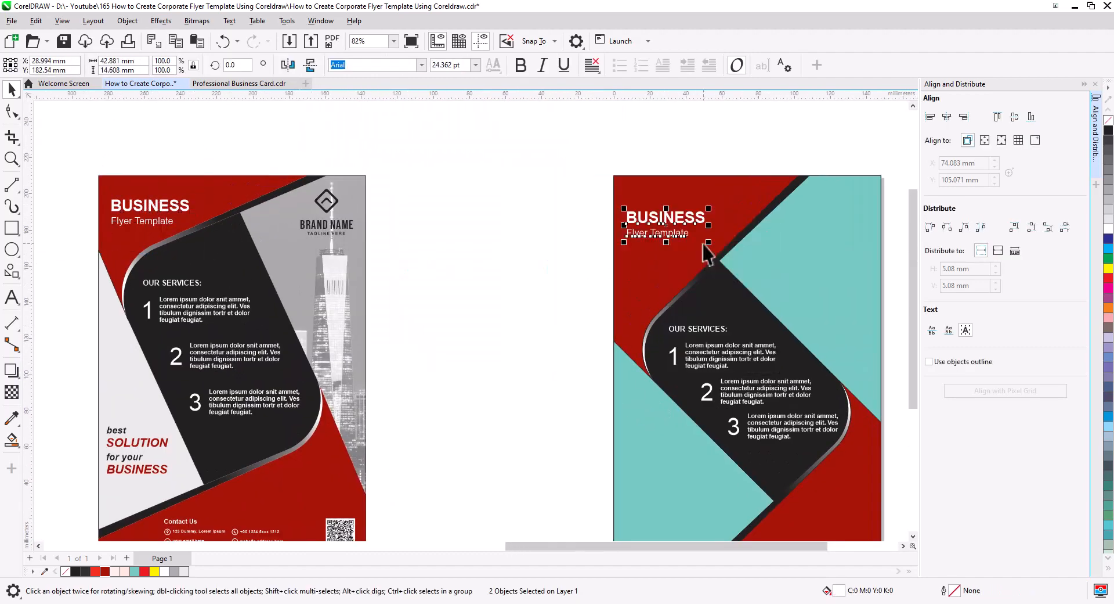
- Copy the "best SOLUTION for your BUSINESS" slogan onto the second flyer's lower-left teal shape and enlarge it
left_click_drag(478, 400, 470, 231)
left_click_drag(72, 245, 175, 317)
left_click_drag(138, 273, 663, 318)
right_click(663, 318)
left_click(688, 355)
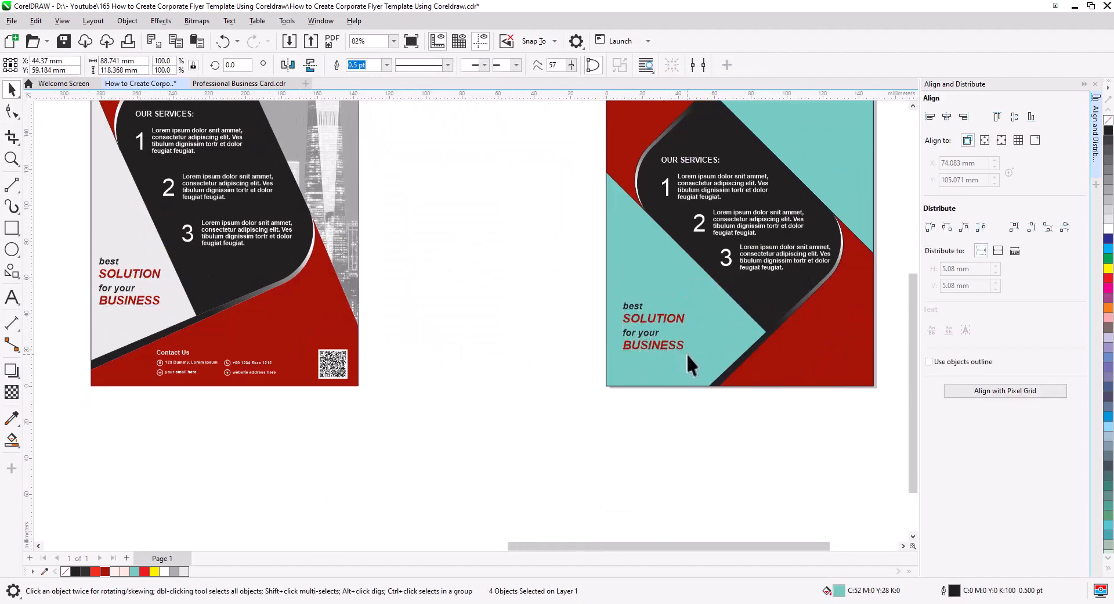
left_click_drag(587, 292, 700, 364)
left_click_drag(661, 323, 654, 318)
- Recolor the second flyer's lower-left teal shape white
left_click(682, 305)
left_click(1109, 228)
left_click(699, 456)
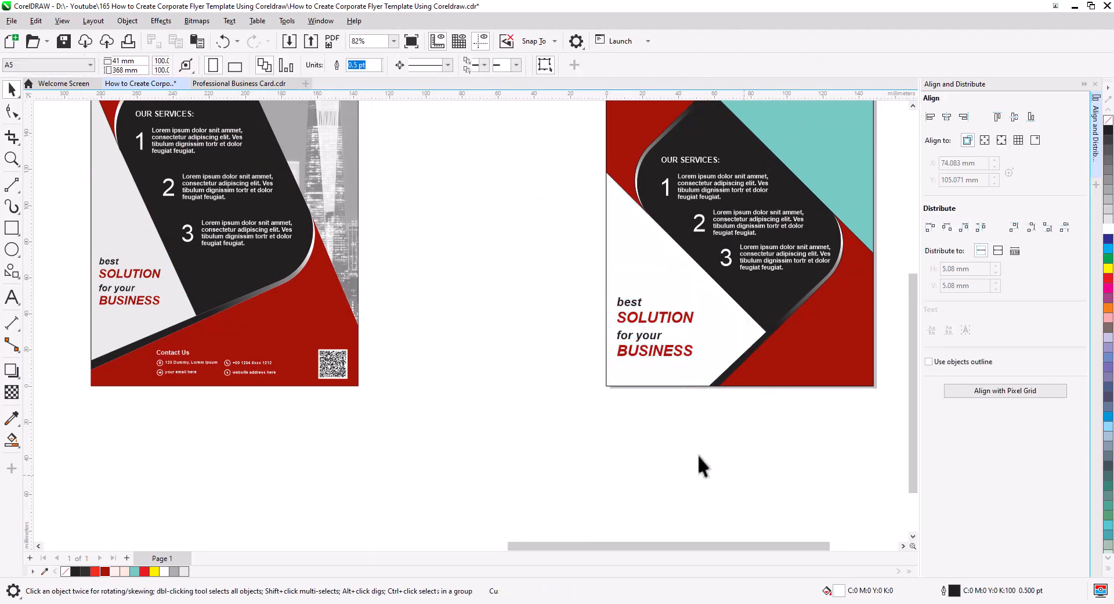
- Copy the "Contact Us" block from the first flyer onto the second flyer's lower-right red shape
left_click_drag(699, 456, 721, 456)
left_click_drag(319, 429, 152, 343)
left_click_drag(196, 354, 829, 338)
right_click(828, 339)
left_click_drag(871, 447, 764, 467)
scroll(840, 406, "up", 1)
left_click(844, 398)
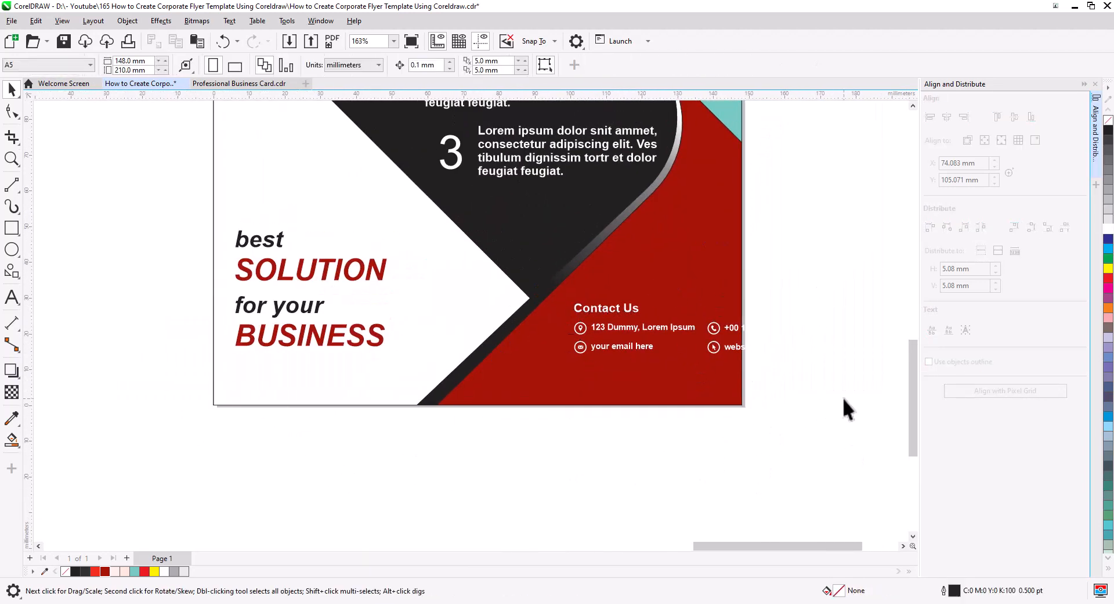
- Stack the four contact rows in one column, left-aligned and evenly spaced, and reposition the block within the red shape
left_click_drag(844, 398, 702, 317)
left_click_drag(716, 332, 583, 372)
left_click_drag(743, 452, 561, 317)
left_click(930, 118)
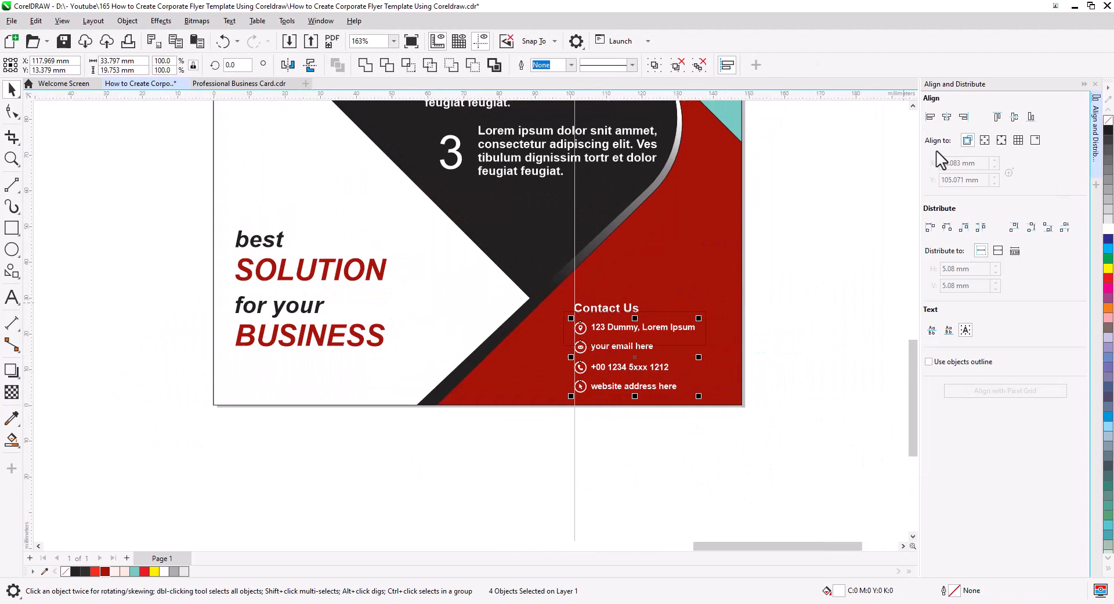
left_click(1031, 228)
left_click_drag(736, 438, 599, 296)
left_click_drag(705, 381, 718, 391)
- Copy the first flyer's QR code to the second flyer, above the contact block near the right edge
left_click(533, 418)
scroll(532, 417, "down", 2)
left_click_drag(533, 417, 732, 433)
left_click_drag(340, 458, 213, 373)
left_click_drag(241, 402, 820, 326)
right_click(822, 326)
left_click(888, 401)
- Copy the "BRAND NAME" logo from the first flyer onto the second flyer's upper-right teal shape
scroll(444, 324, "down", 1)
left_click_drag(444, 324, 444, 414)
left_click(306, 247)
left_click_drag(281, 193, 713, 196)
right_click(714, 196)
- Copy the city photo from inside the first flyer's PowerClip frame and place it over the second flyer's upper-right teal shape
left_click(302, 226)
left_click(66, 115)
left_click(365, 226)
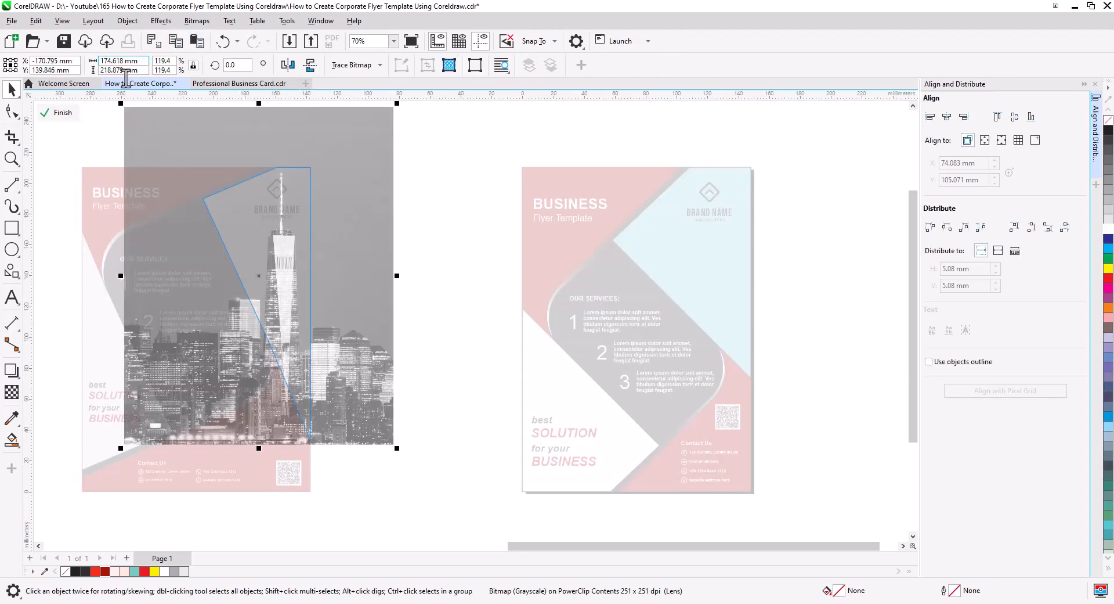
left_click(63, 113)
key("ctrl+v")
left_click_drag(367, 285, 796, 268)
left_click_drag(799, 291, 799, 297)
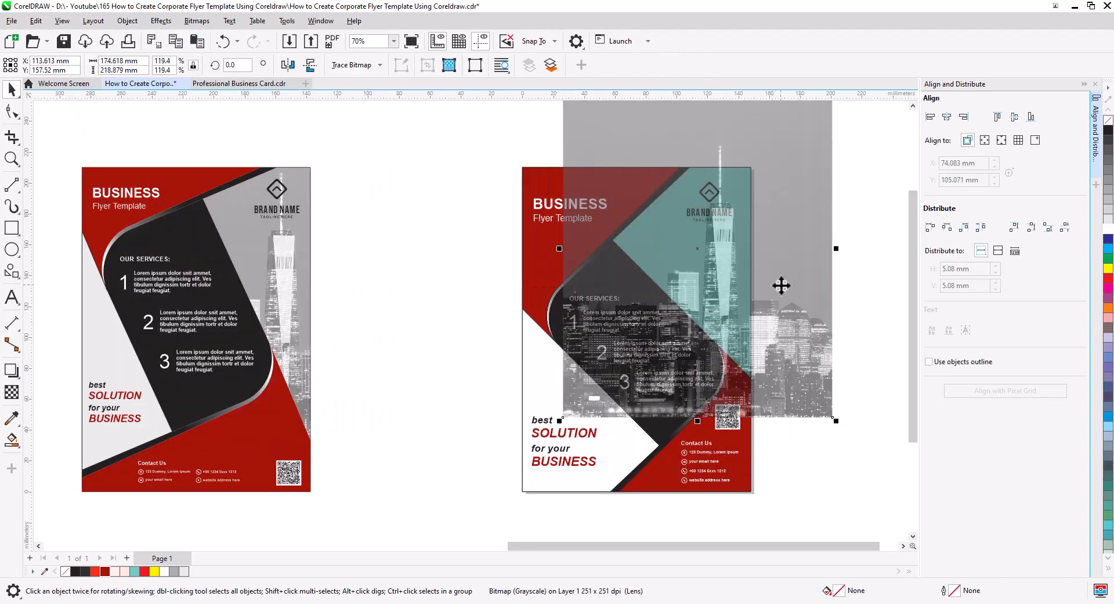
- Send the photo copy to the back and PowerClip it inside the upper-right teal shape with no fill
key("shift+Page_Down")
right_click(782, 286)
left_click(812, 375)
left_click(729, 304)
left_click(1108, 120)
left_click(785, 249)
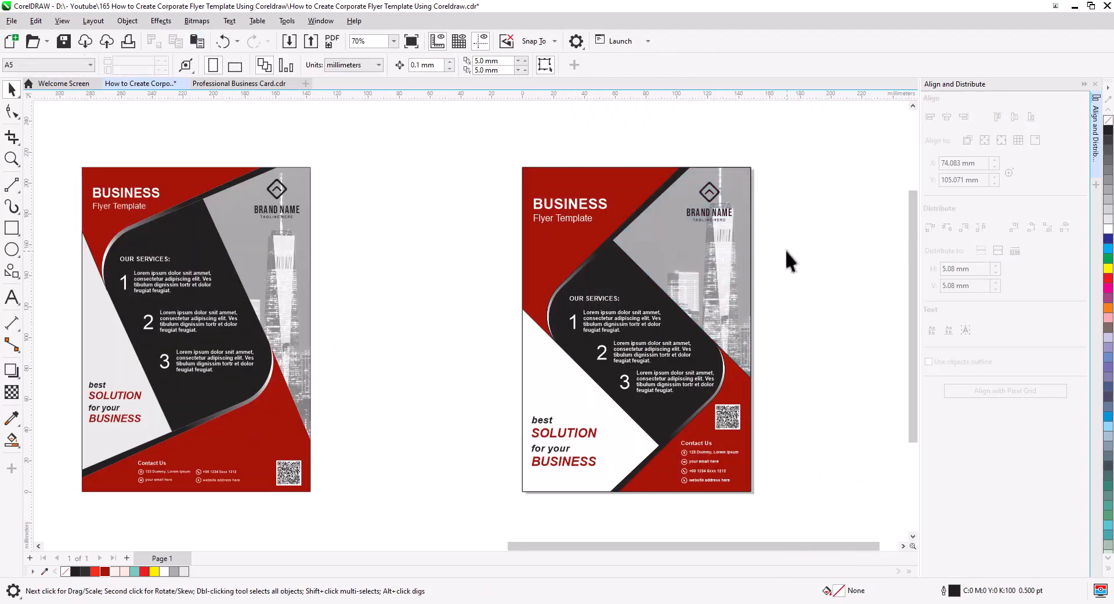
- Recolor the first flyer's lower-left light gray shape white
scroll(805, 307, "down", 1)
left_click_drag(801, 326, 775, 321)
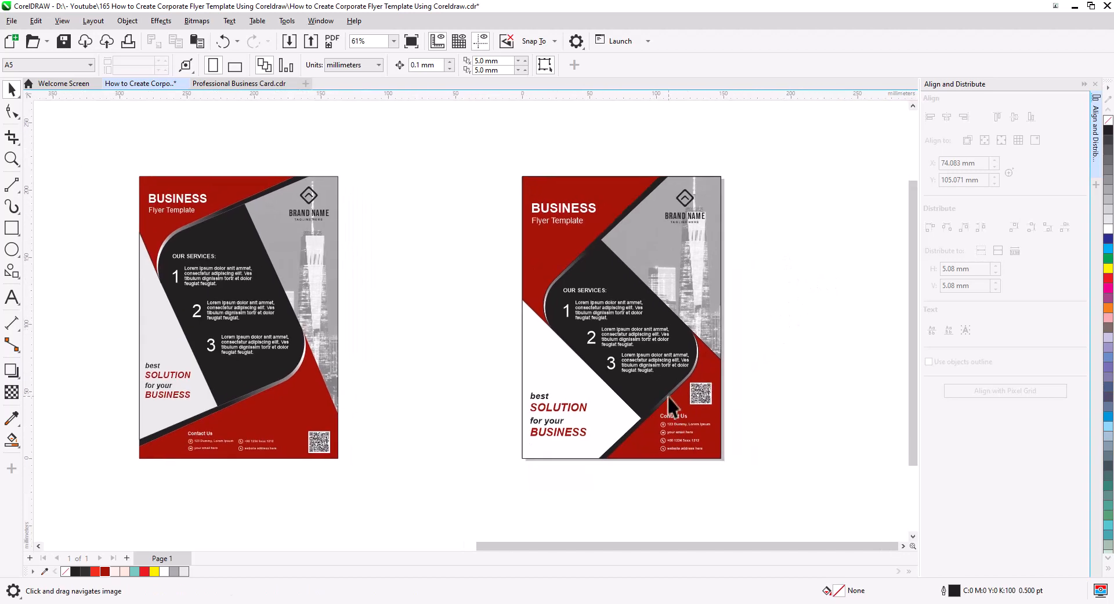
left_click(159, 338)
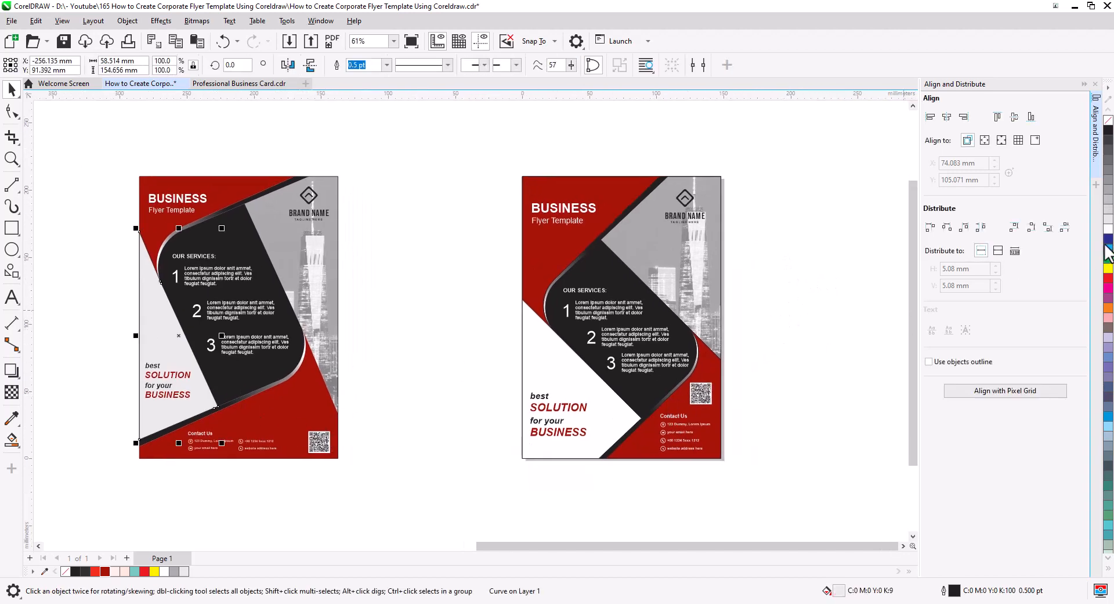
left_click(1108, 233)
left_click(816, 318)
scroll(606, 355, "up", 1)
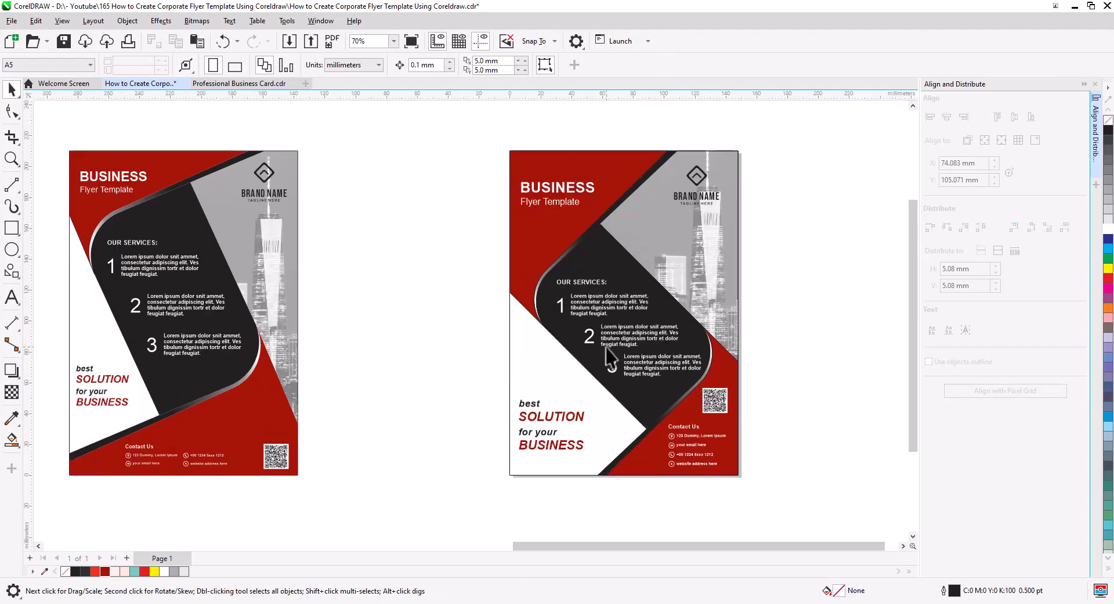
left_click_drag(620, 332, 640, 341)
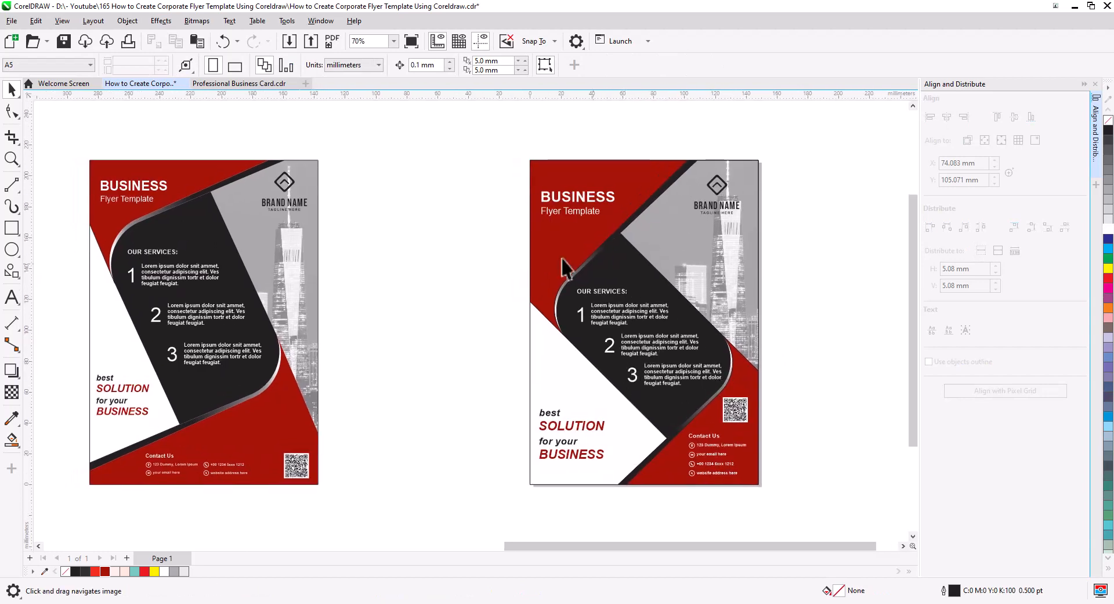